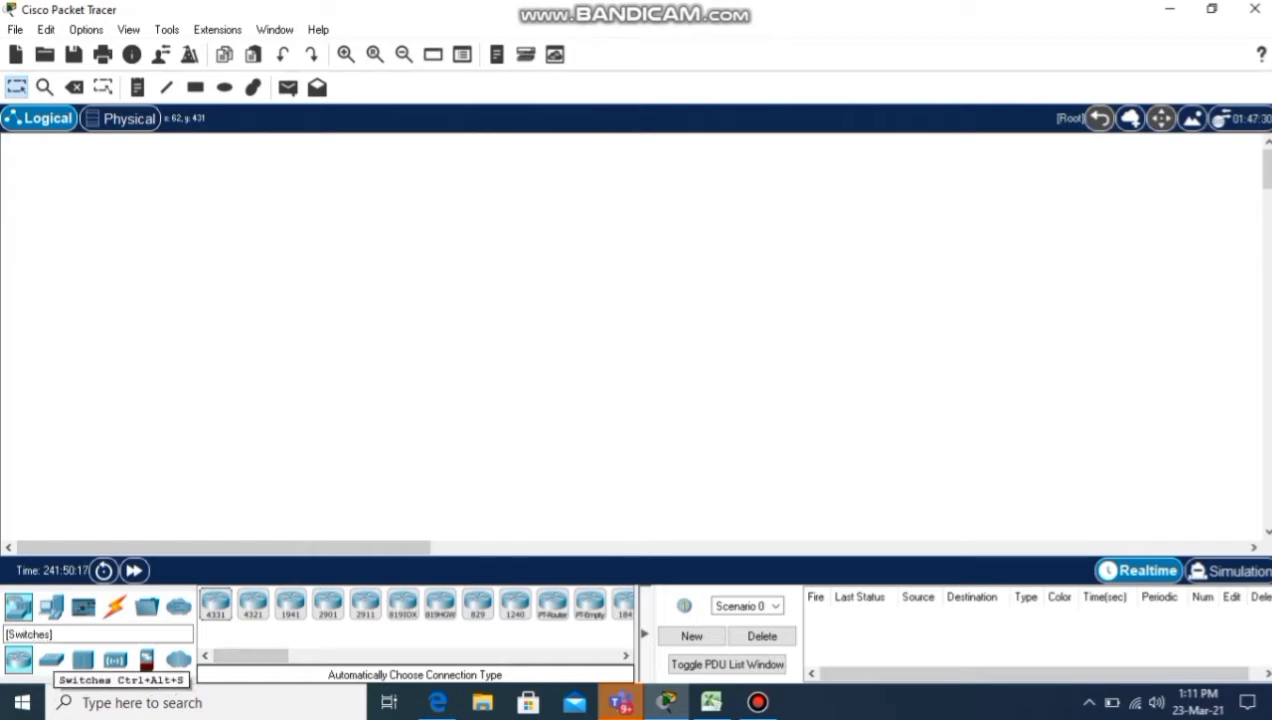
Examine the available switches, hubs, wireless devices, routers, end devices and connection cable types in the device catalogue.
click(51, 660)
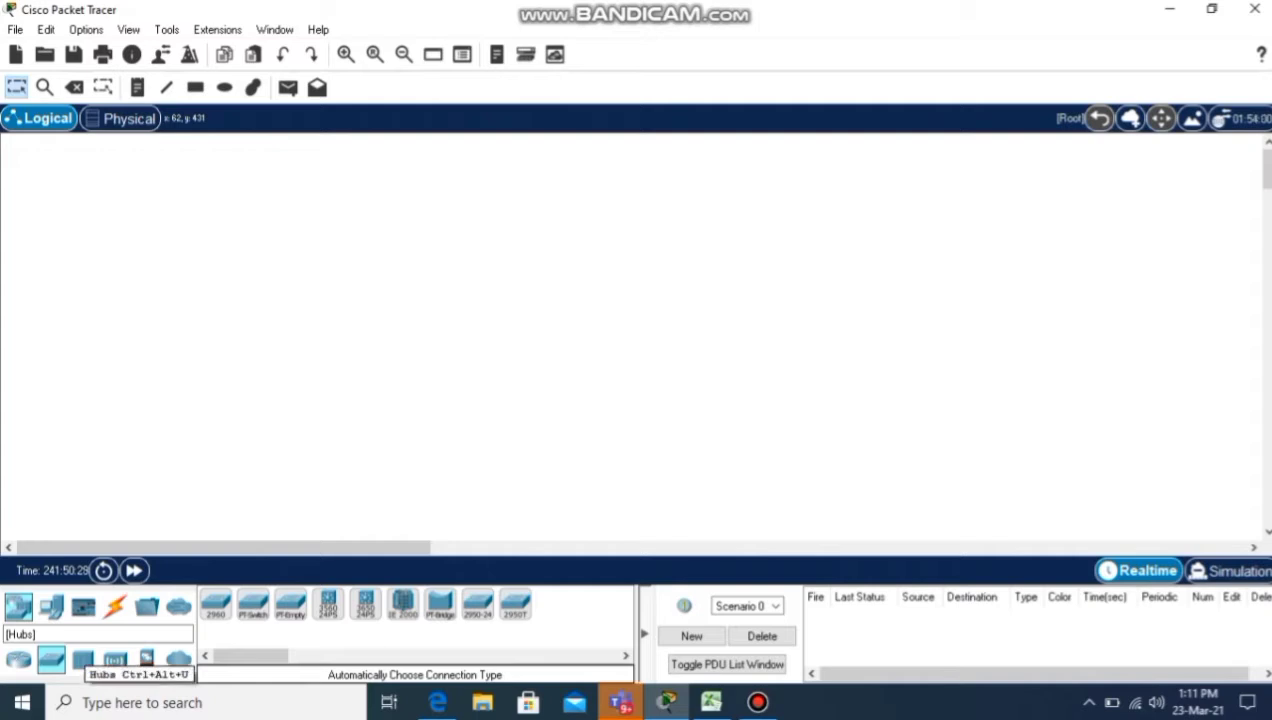
click(83, 660)
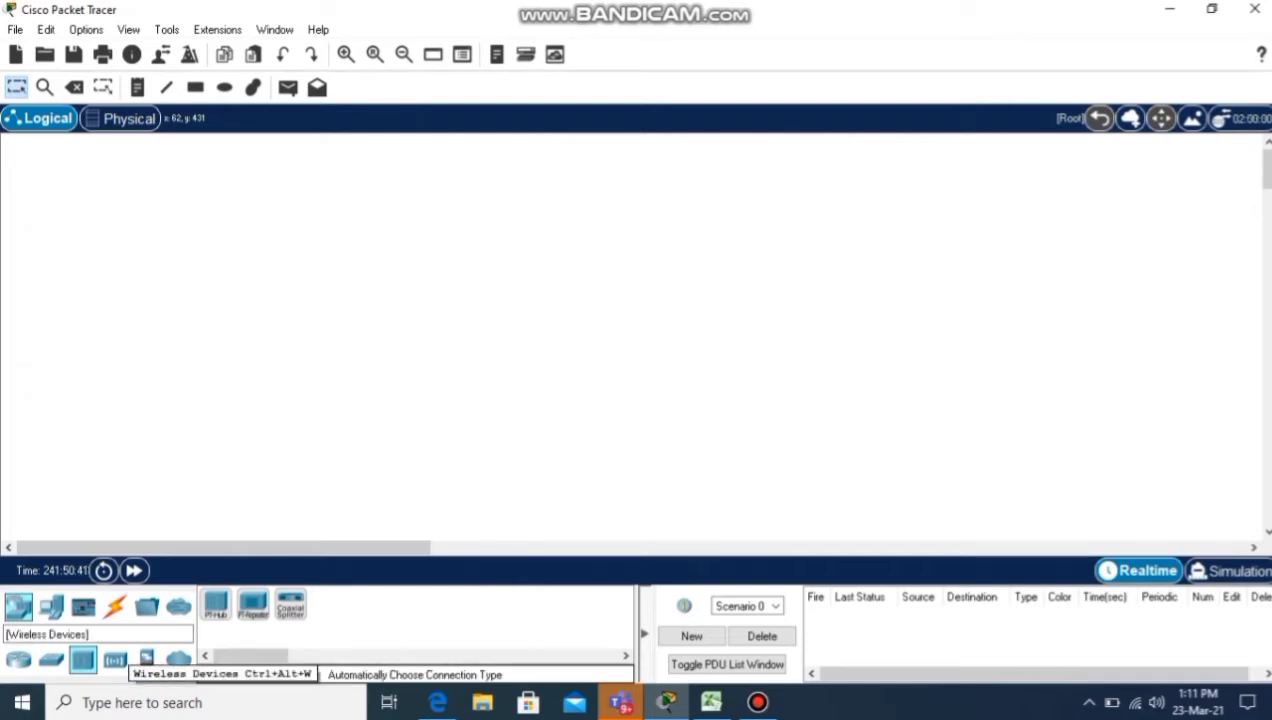
click(115, 659)
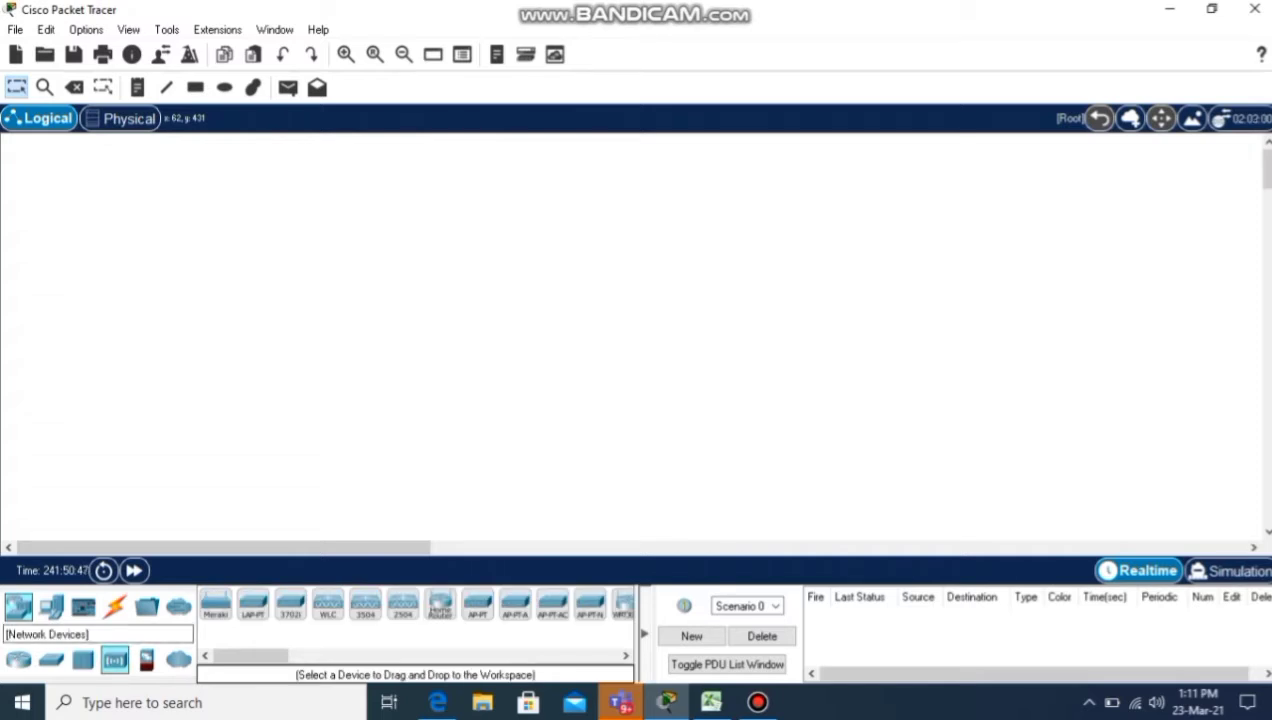
click(18, 606)
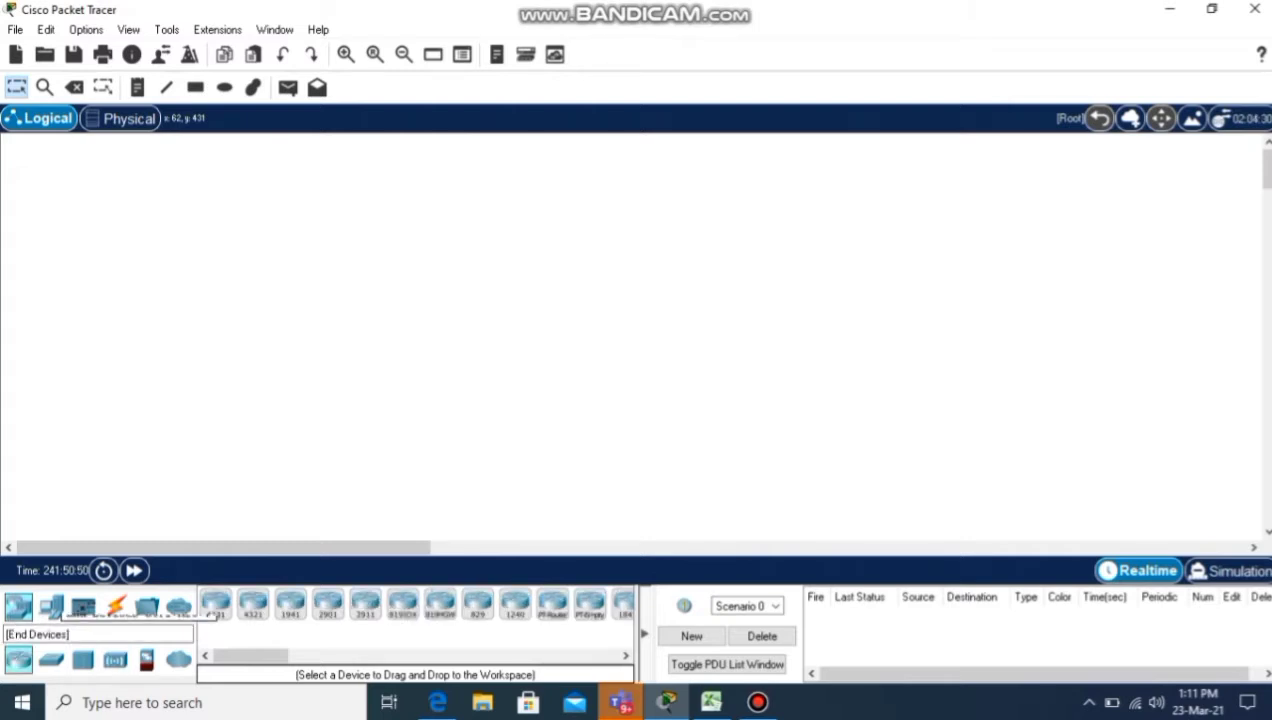
click(51, 606)
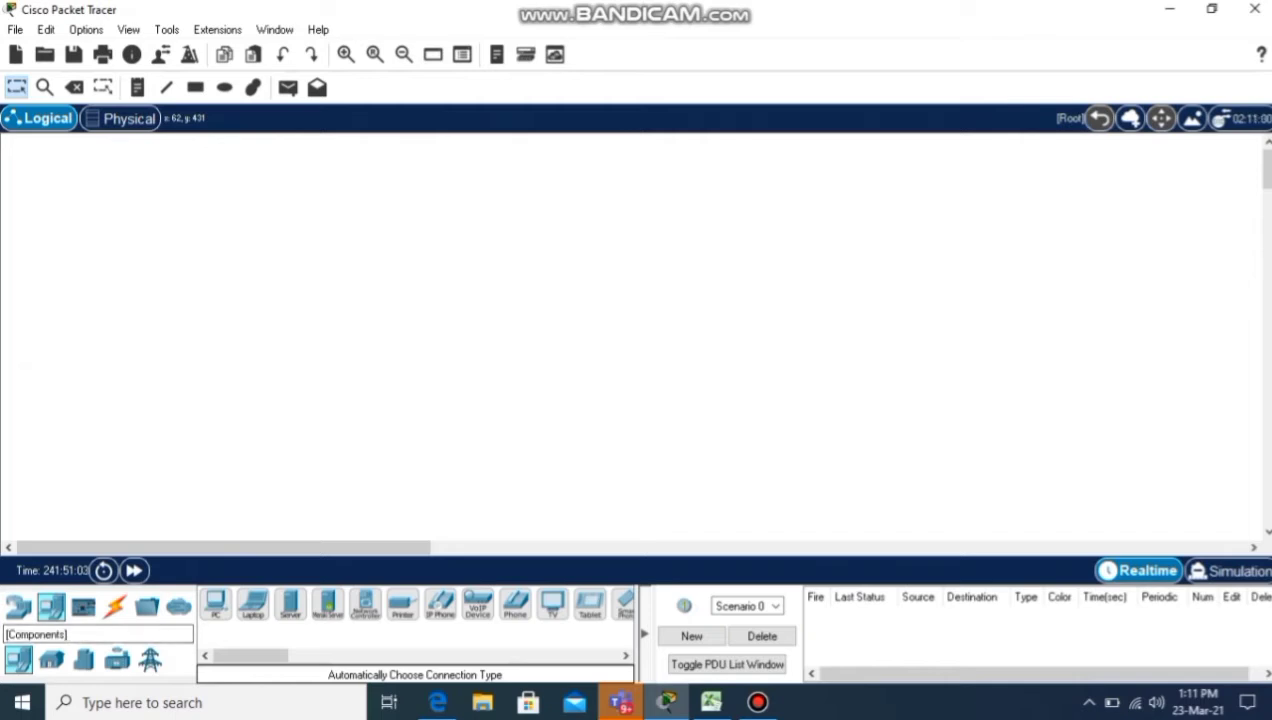
click(115, 606)
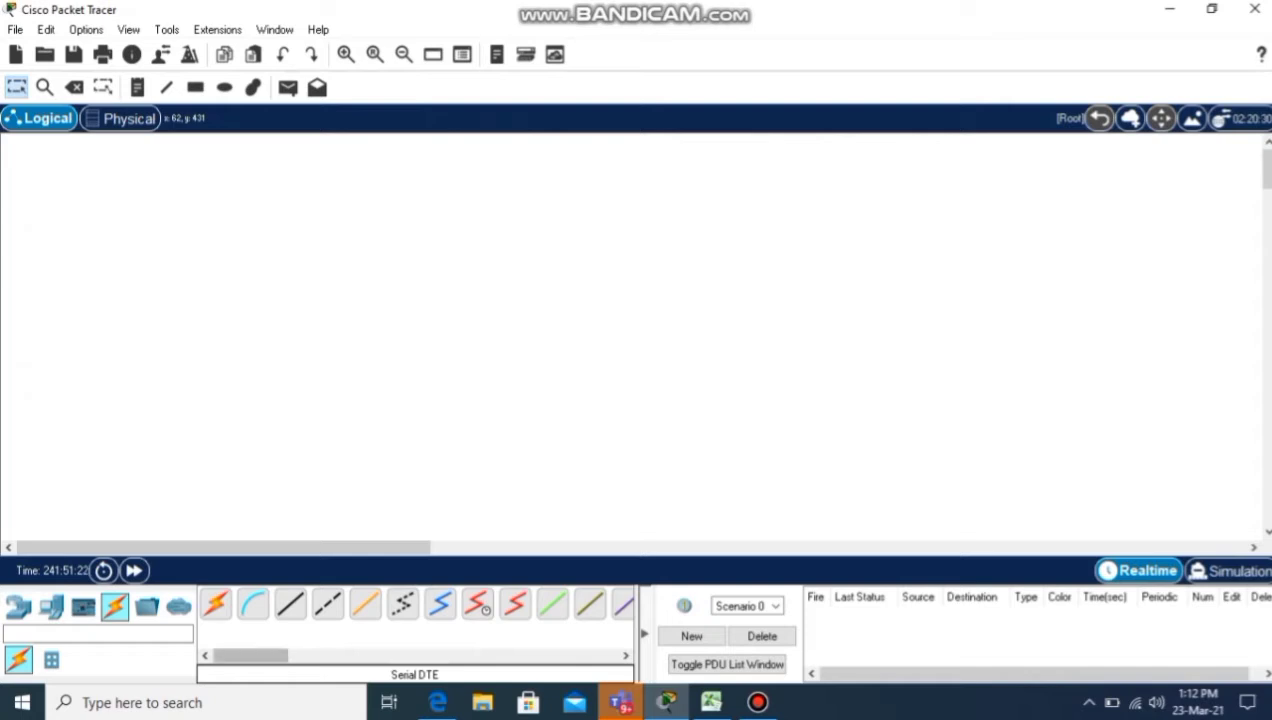
mouse_move(250, 656)
mouse_down()
mouse_move(297, 656)
mouse_move(250, 656)
mouse_up()
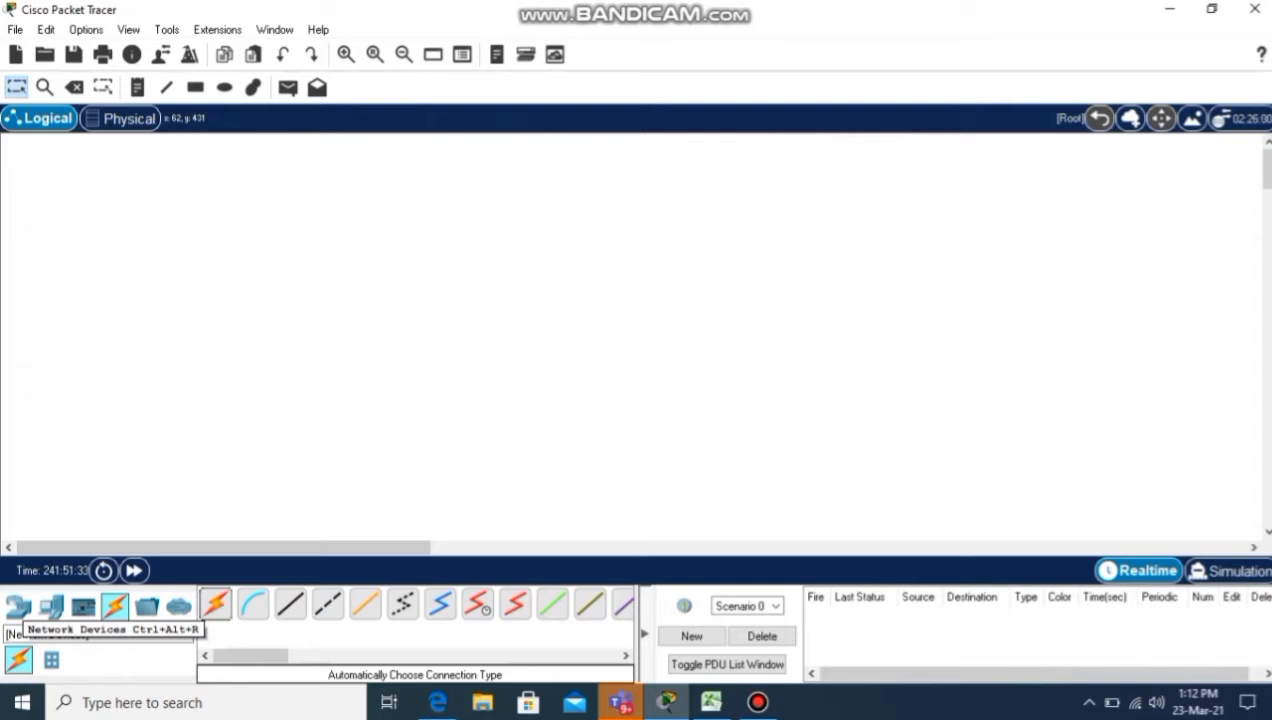
click(18, 606)
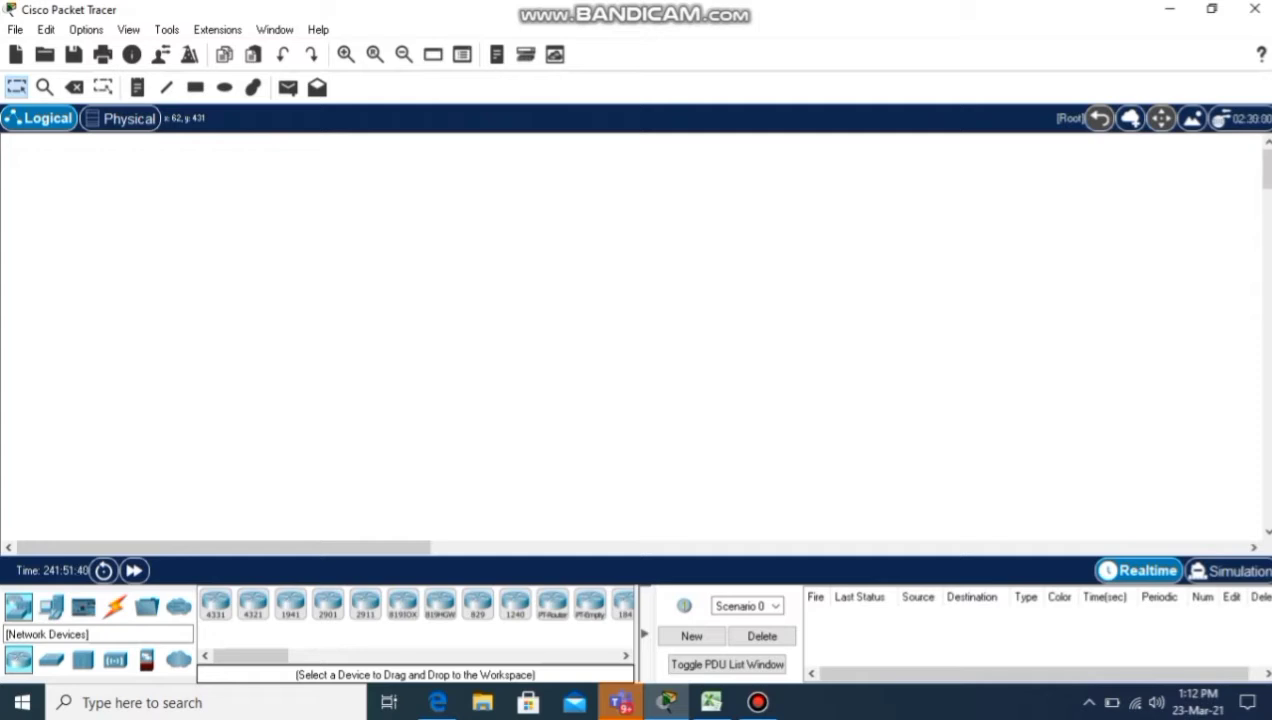
Place three PCs in the lower part of the logical workspace and one generic server above the leftmost PC.
click(51, 606)
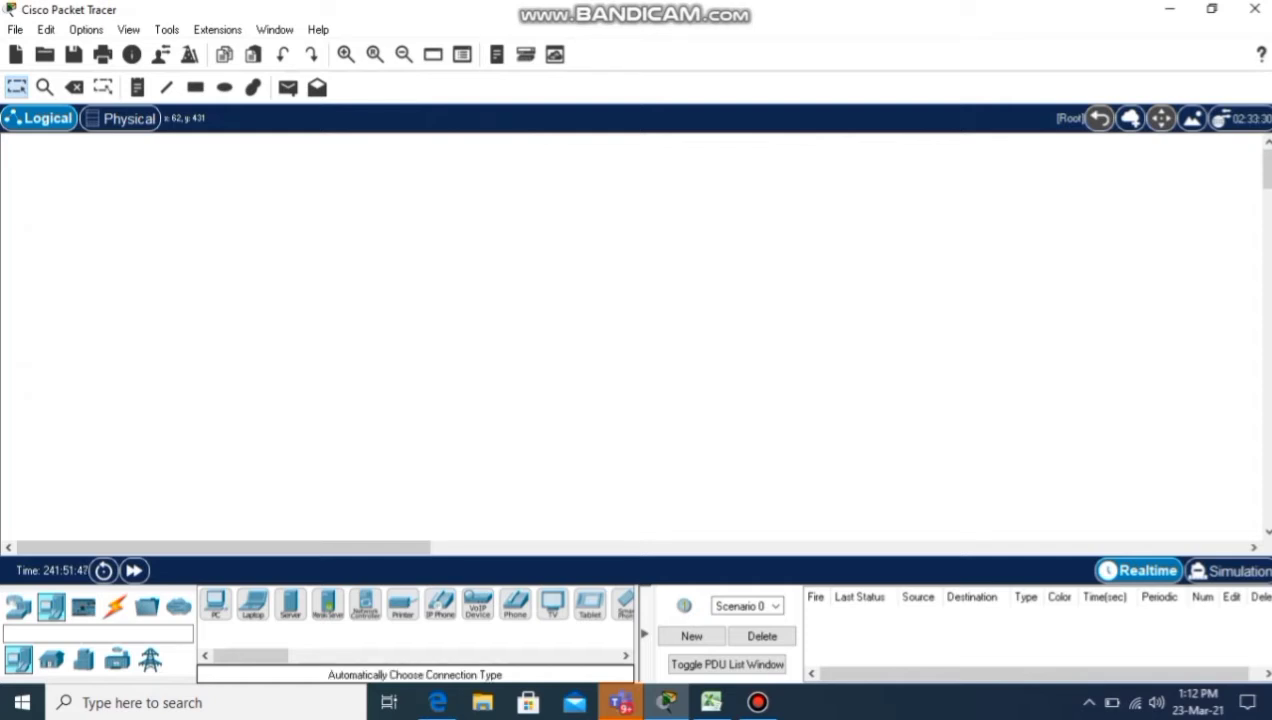
click(243, 430)
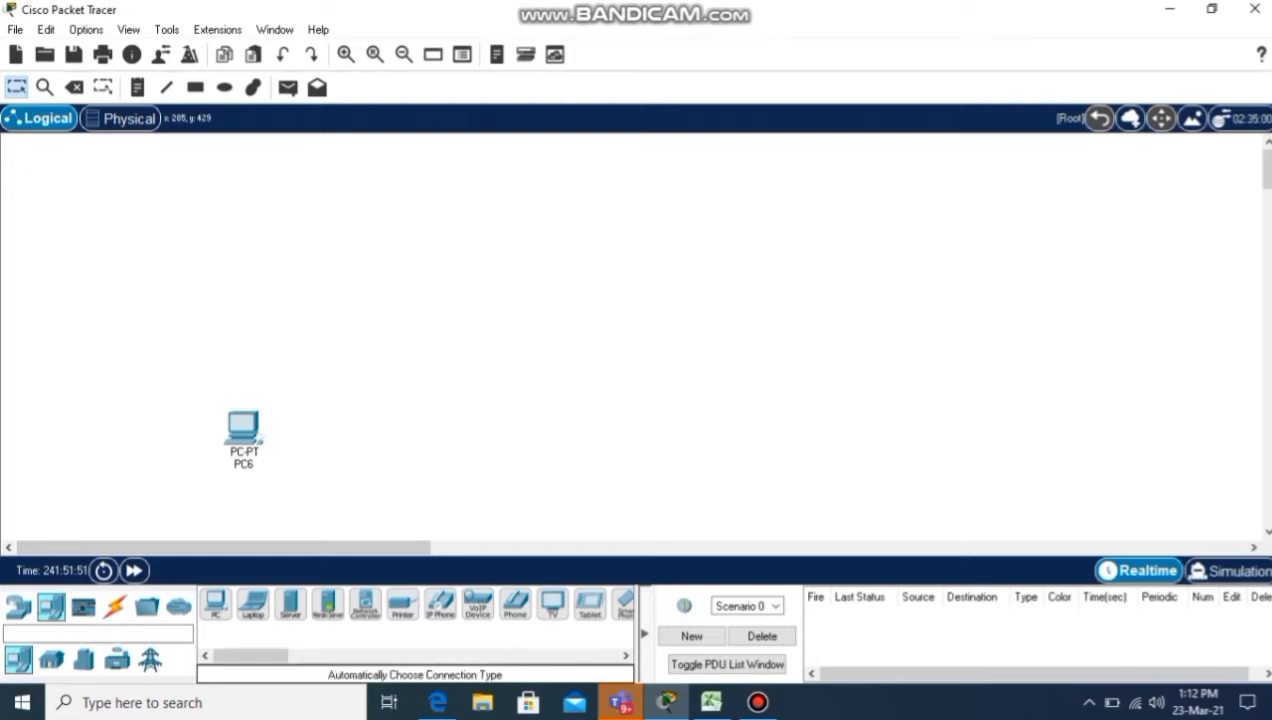
click(339, 460)
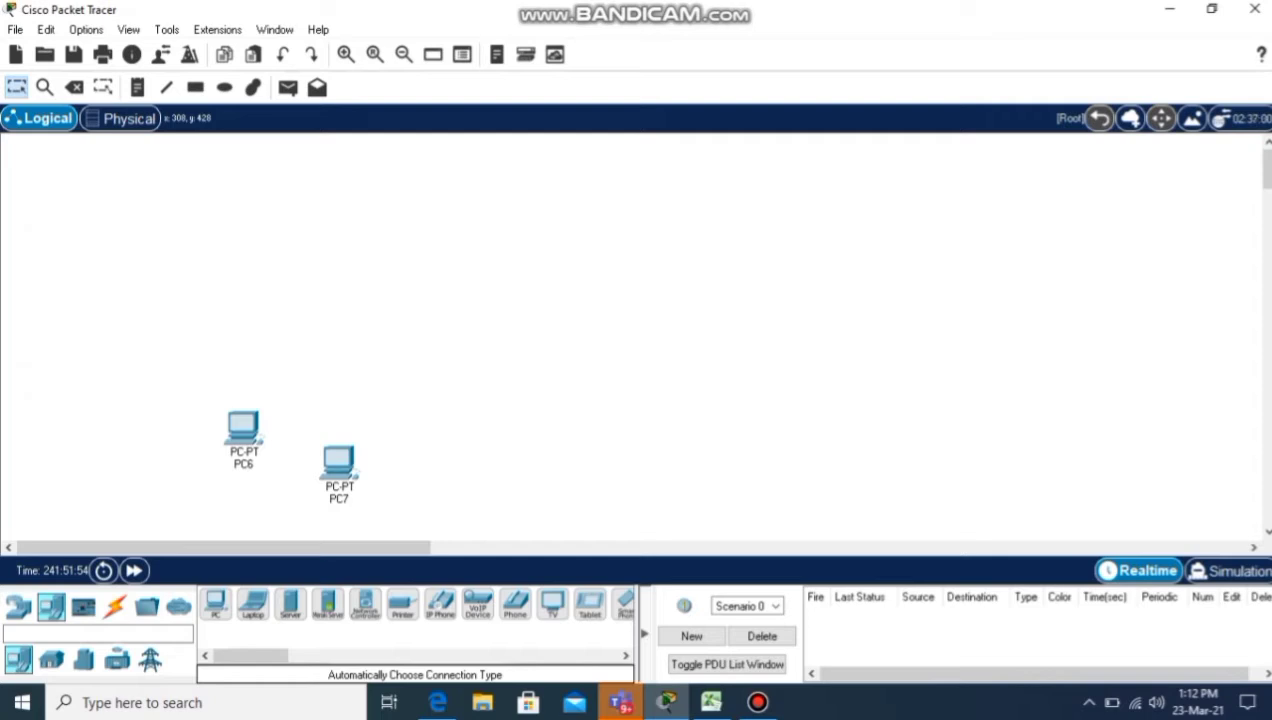
click(447, 432)
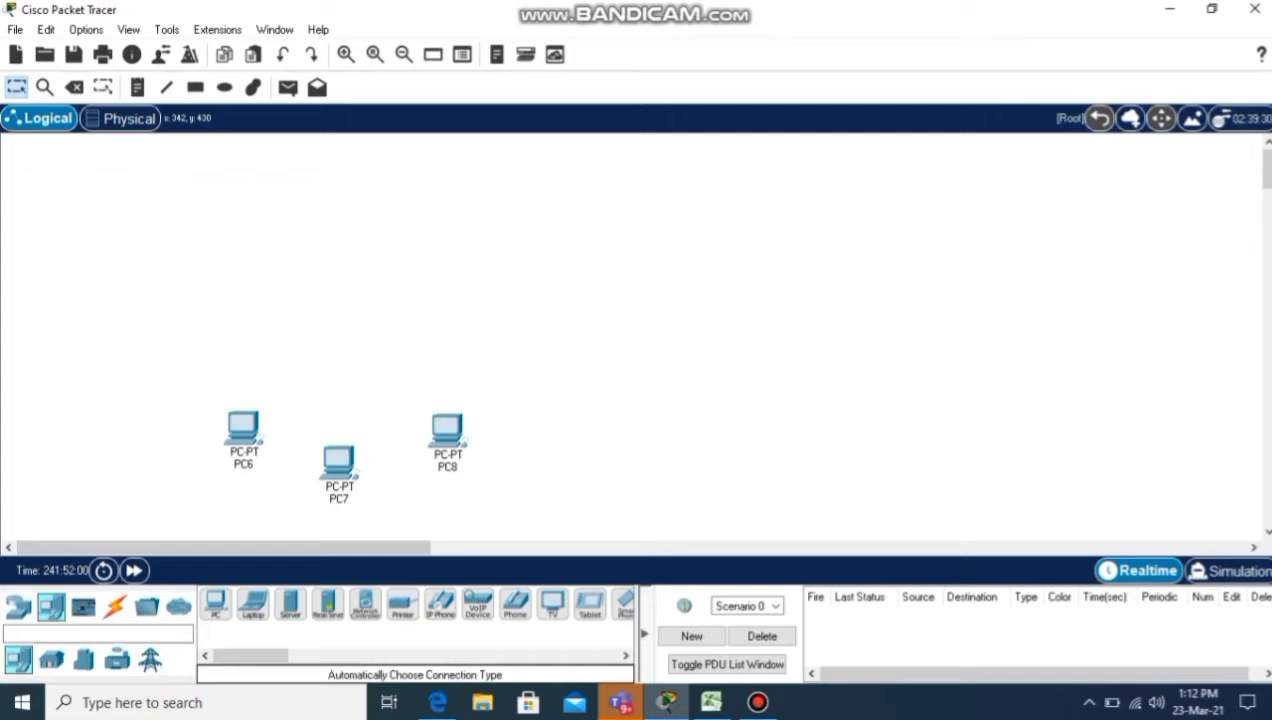
click(228, 265)
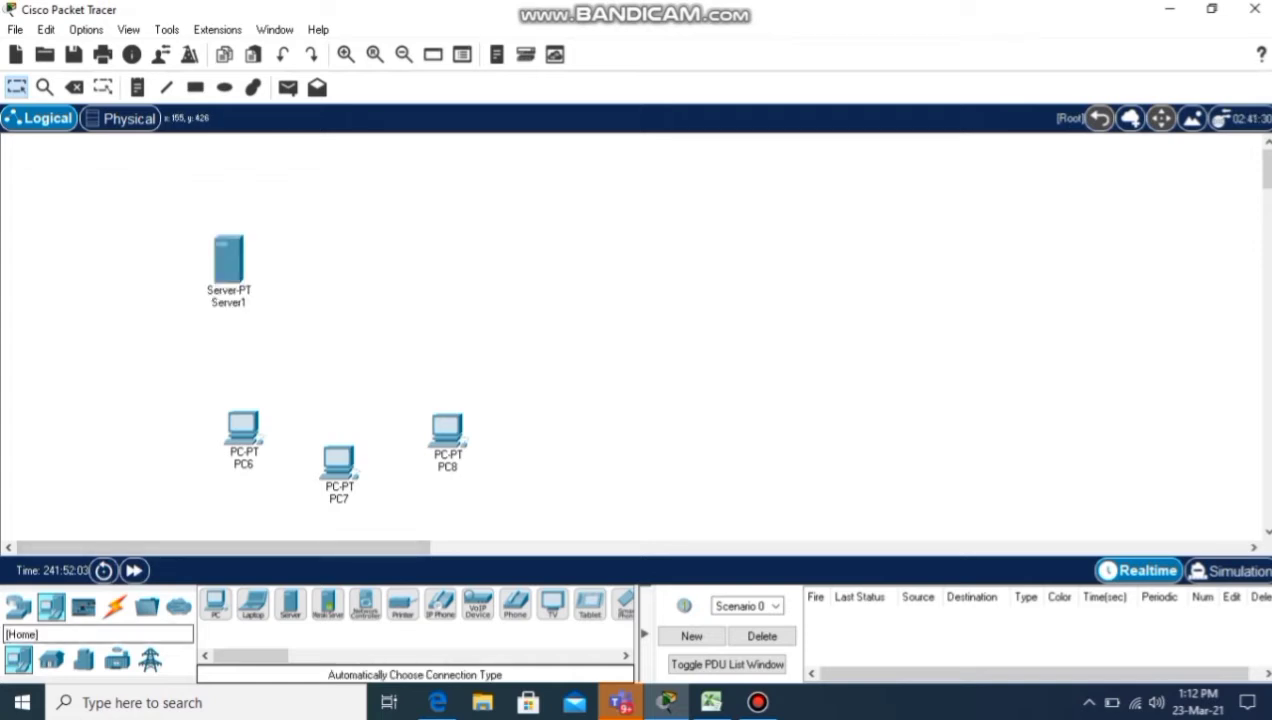
Add a 2960 switch to the workspace, just above the middle PC.
click(18, 607)
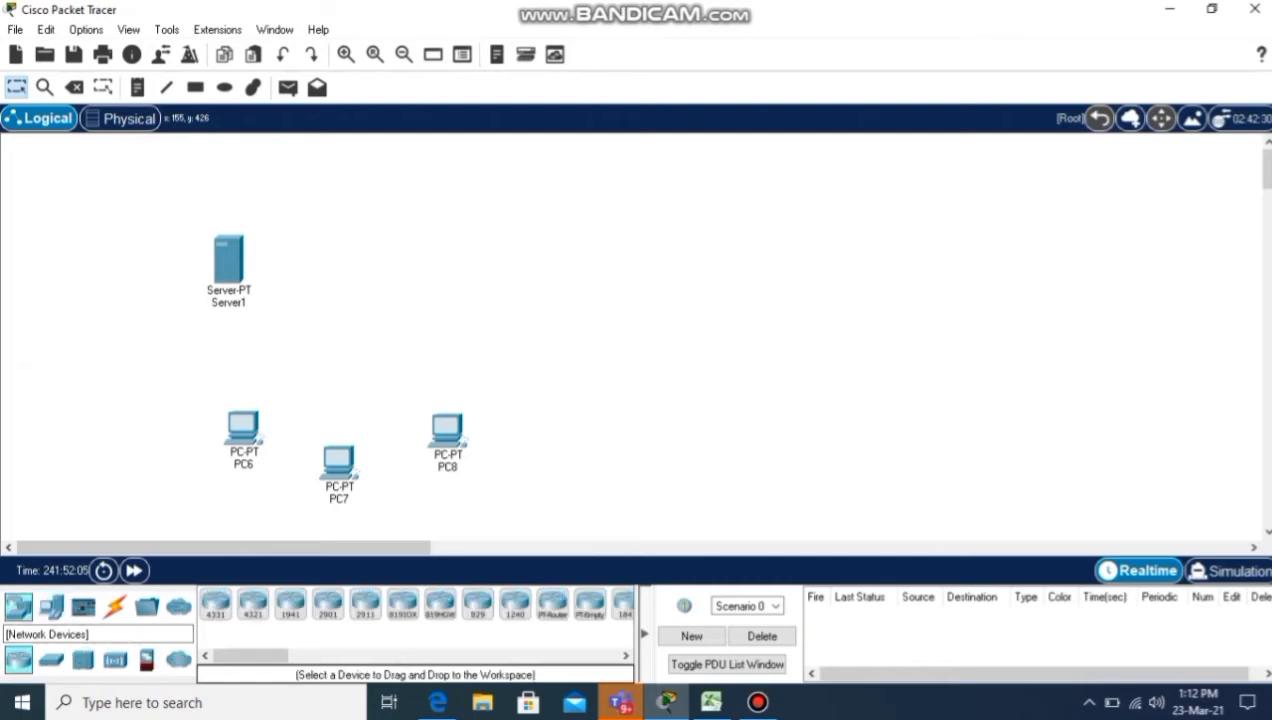
click(51, 659)
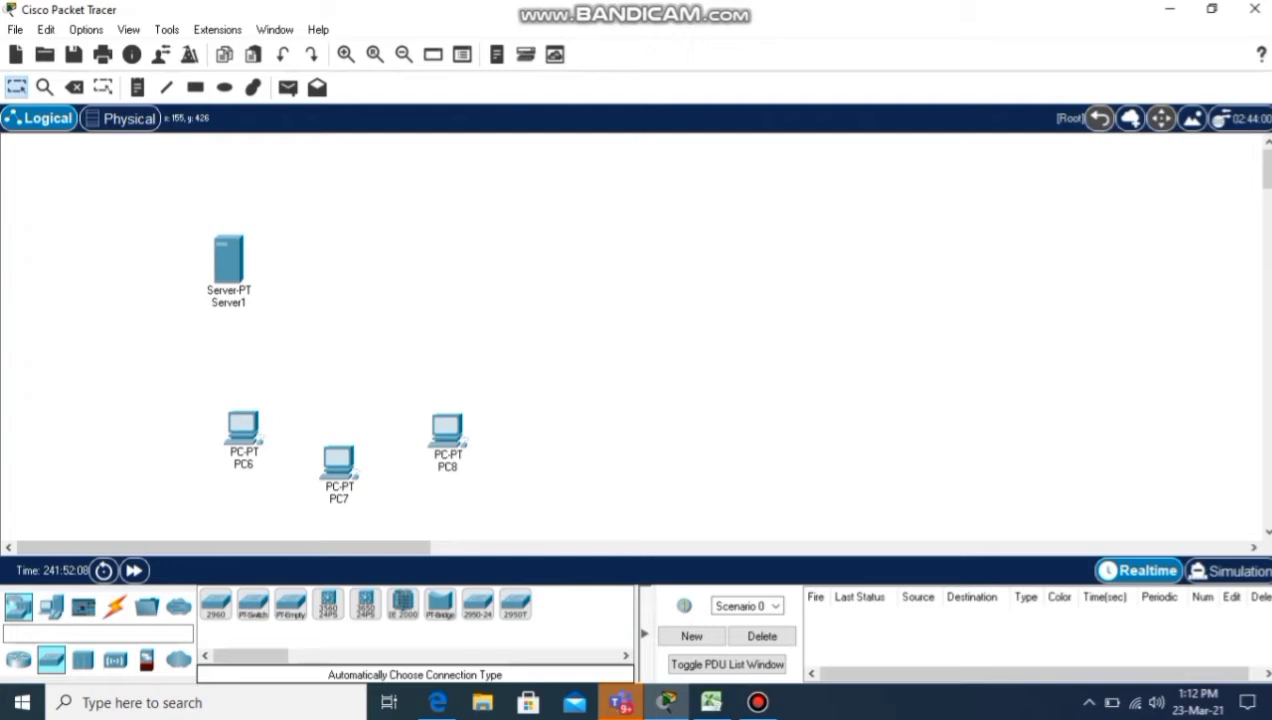
click(345, 385)
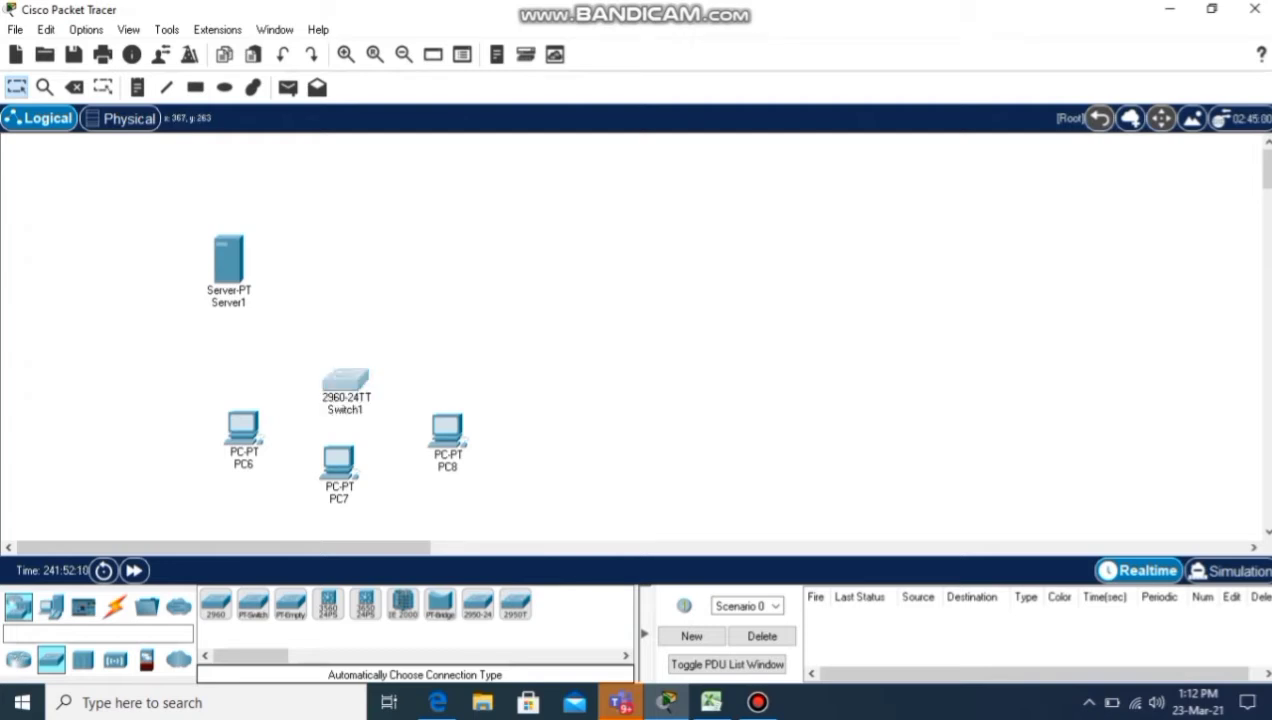
Inspect the ports of the 2960 switch in its enlarged physical device view, then close its window.
click(345, 380)
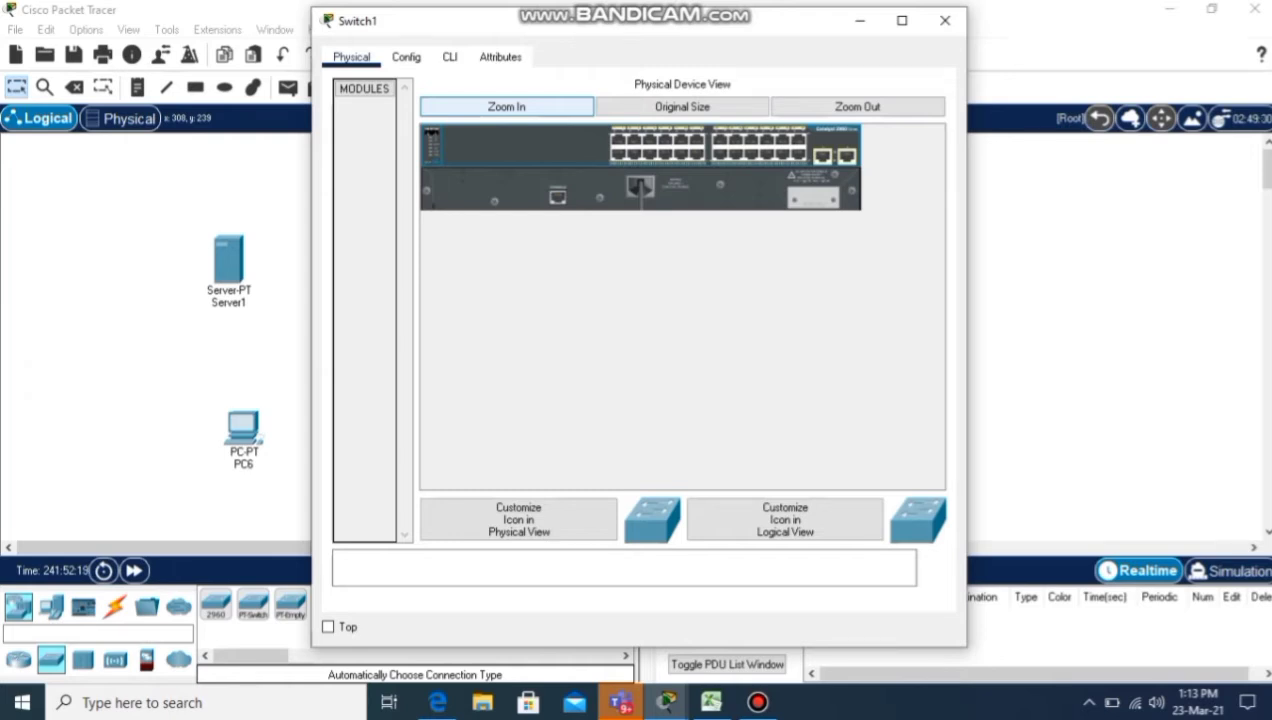
click(506, 106)
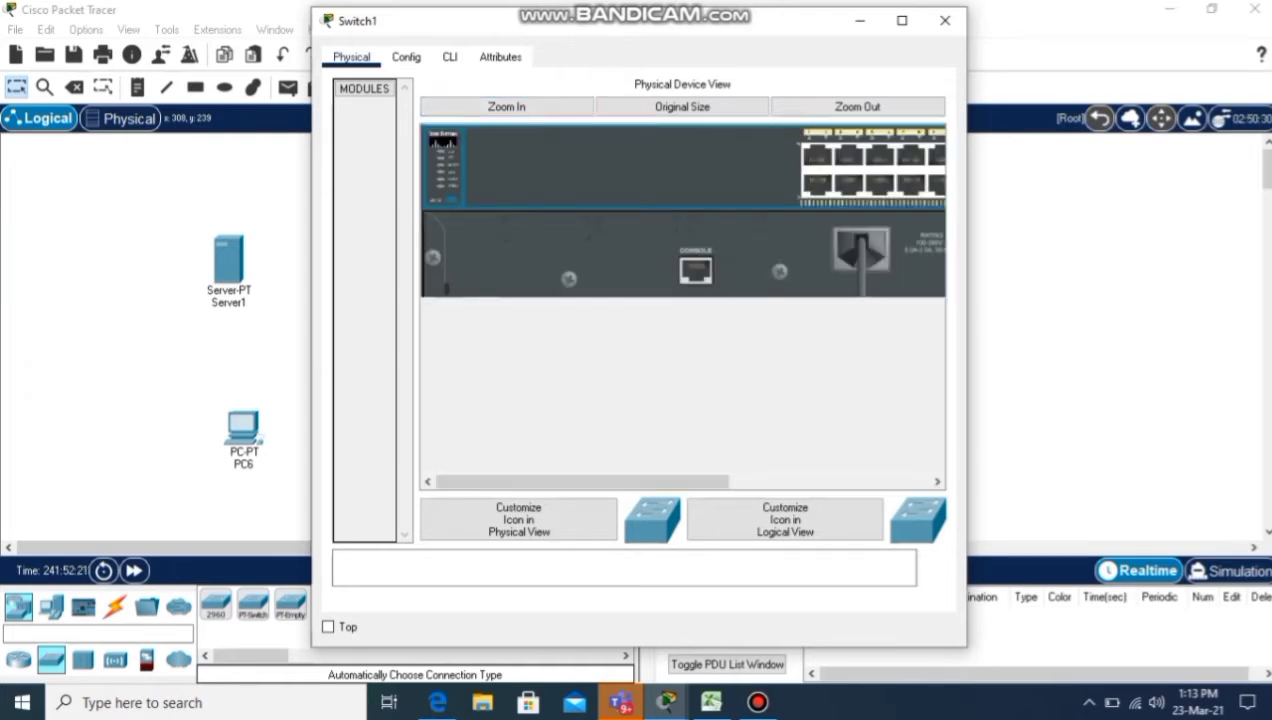
drag(582, 482, 783, 482)
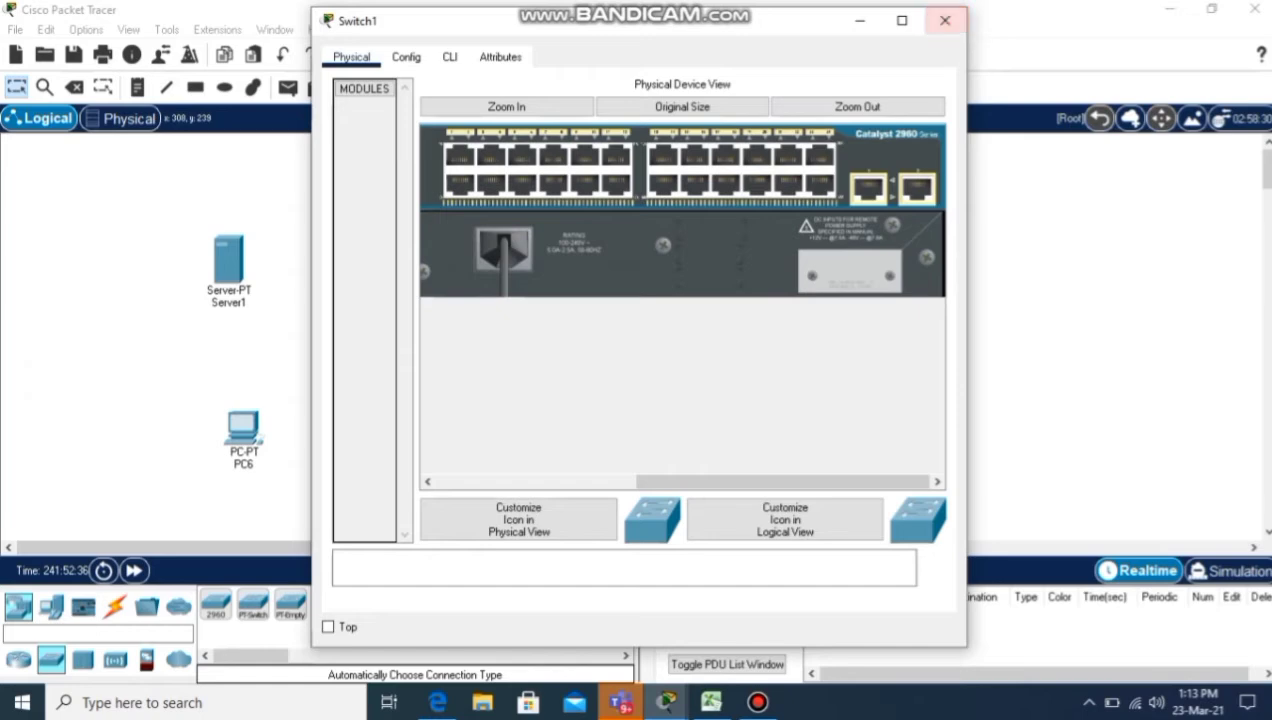
click(945, 20)
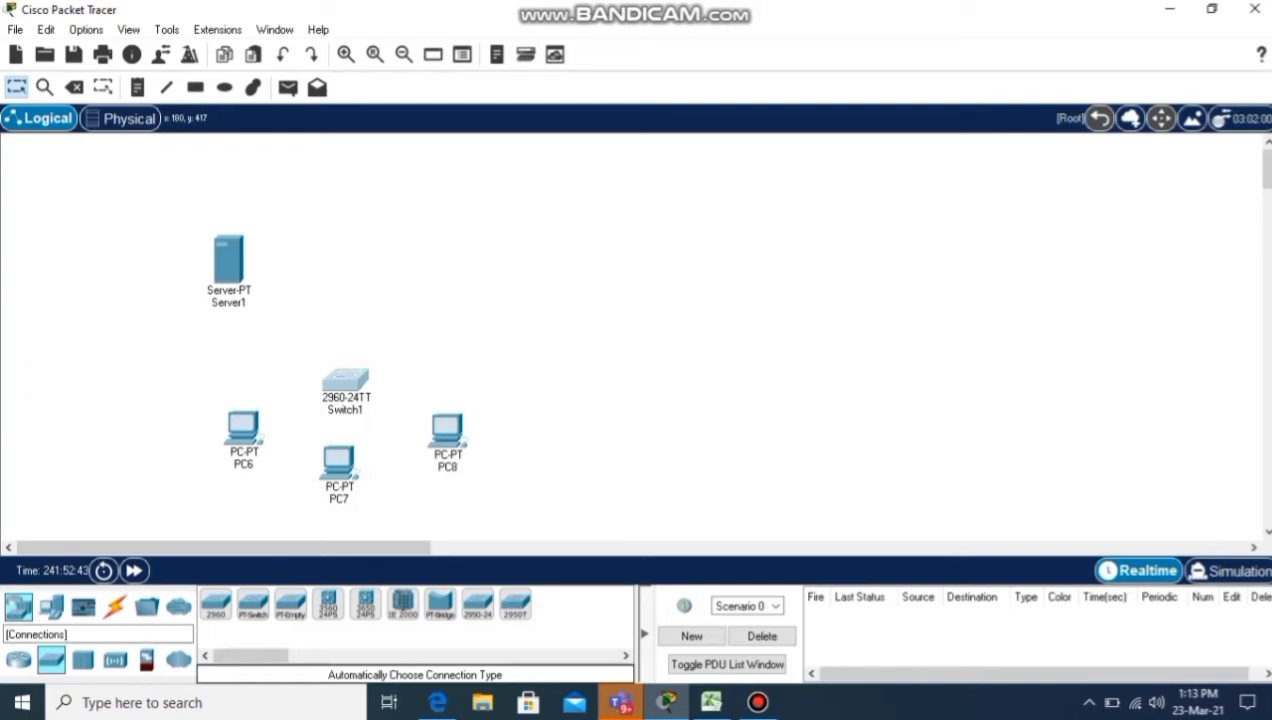
Connect PC6's FastEthernet0 to the switch's FastEthernet0/1 with a copper straight-through cable.
click(115, 607)
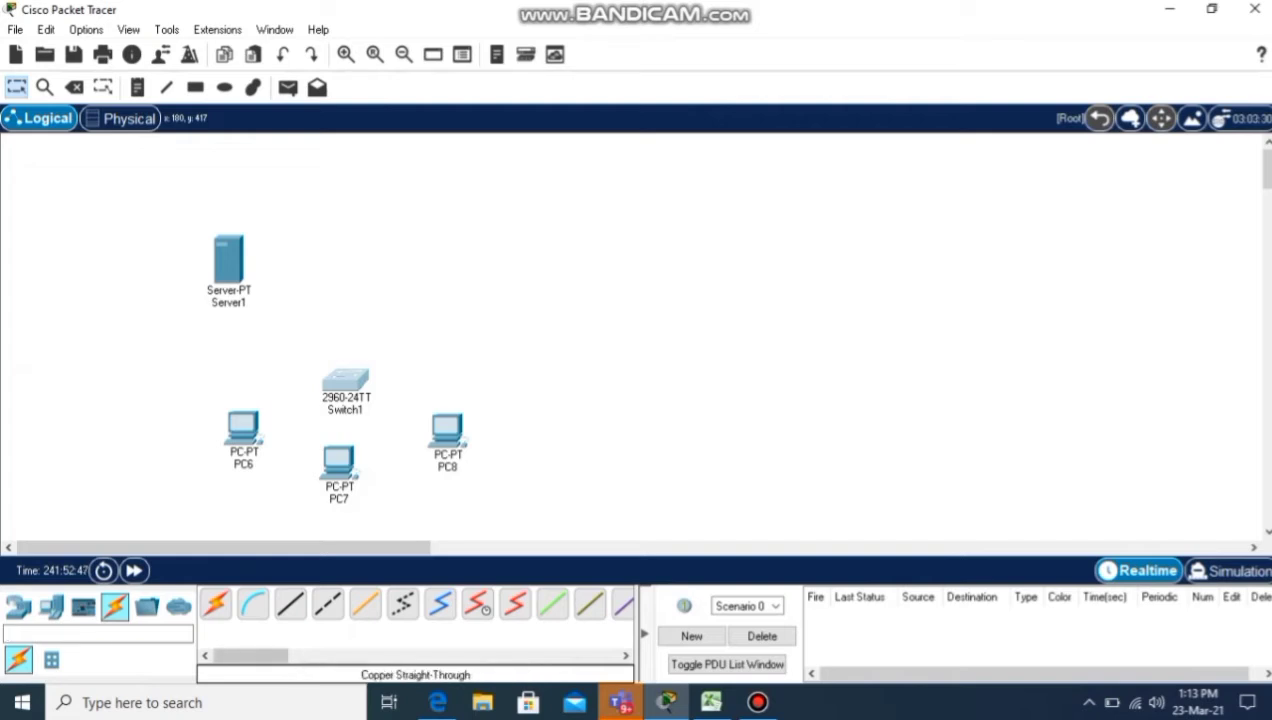
click(290, 604)
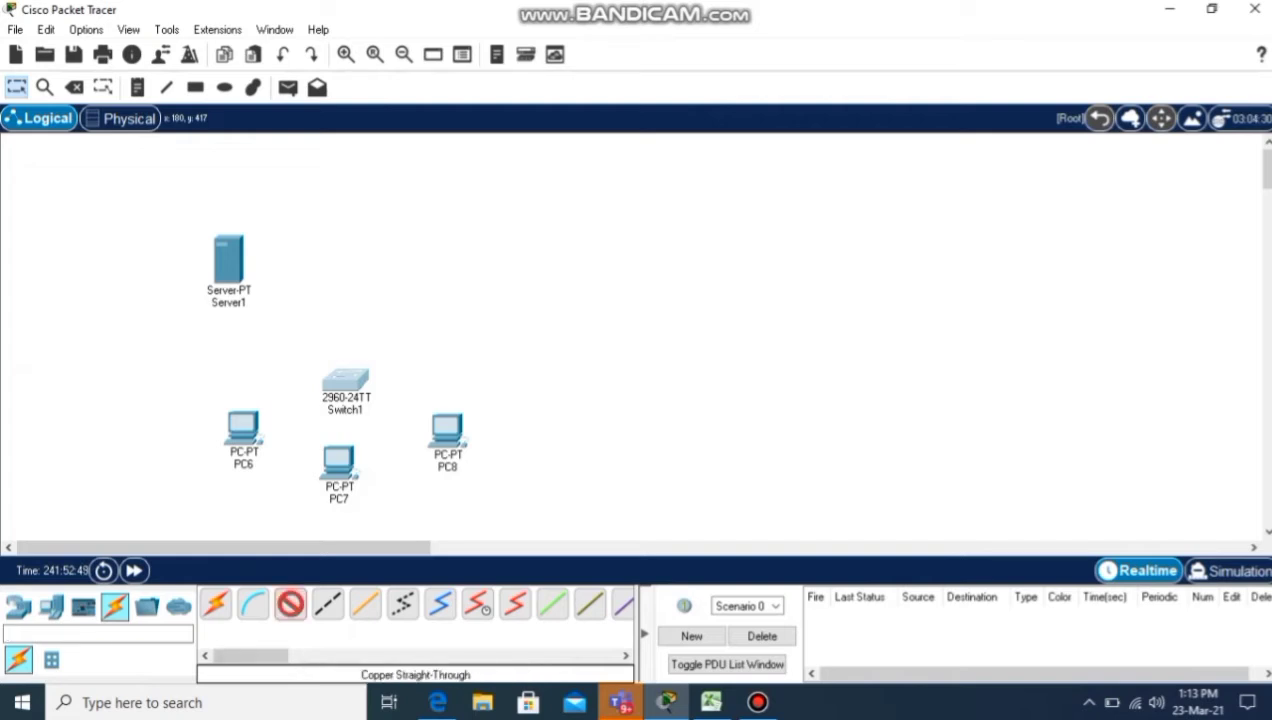
click(245, 426)
click(247, 429)
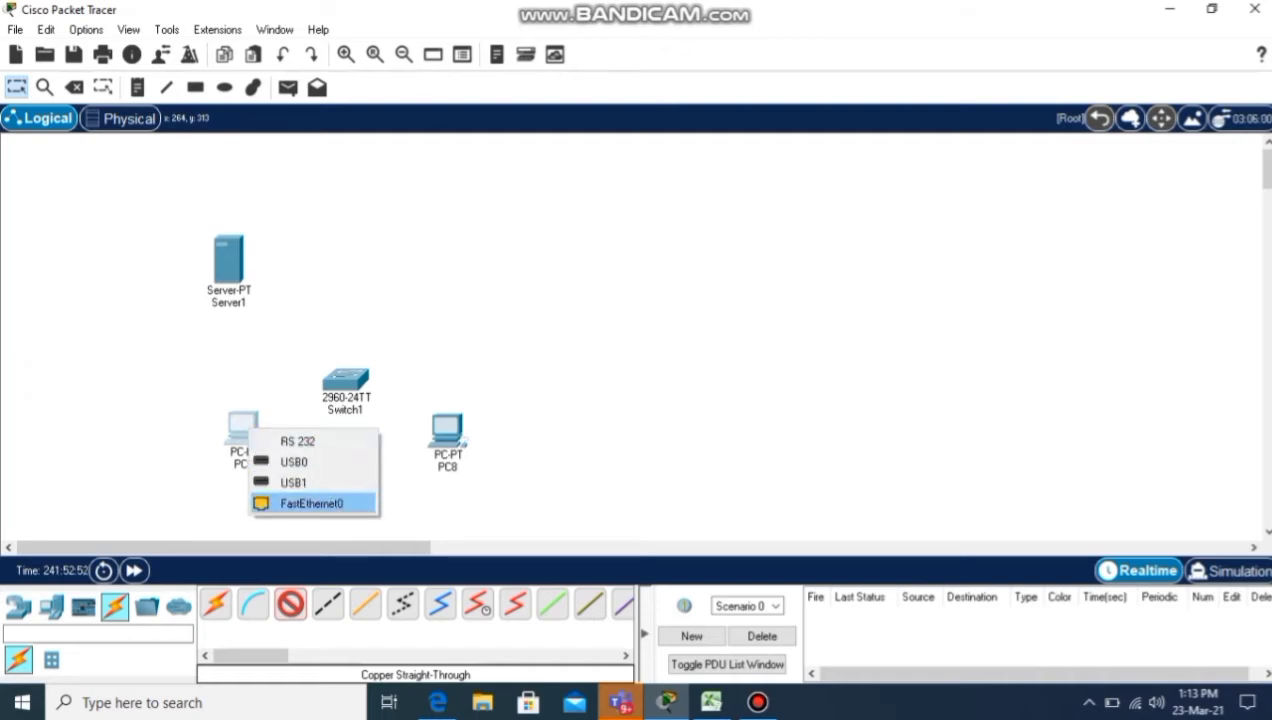
click(300, 503)
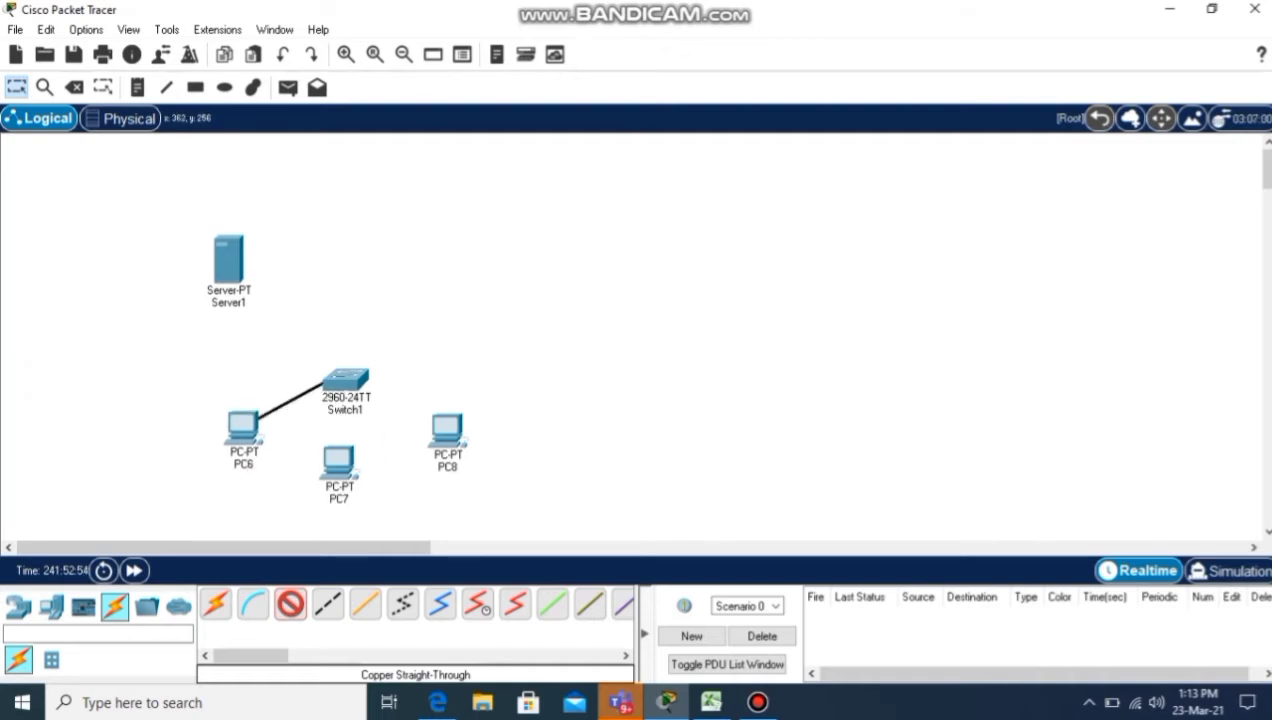
click(343, 381)
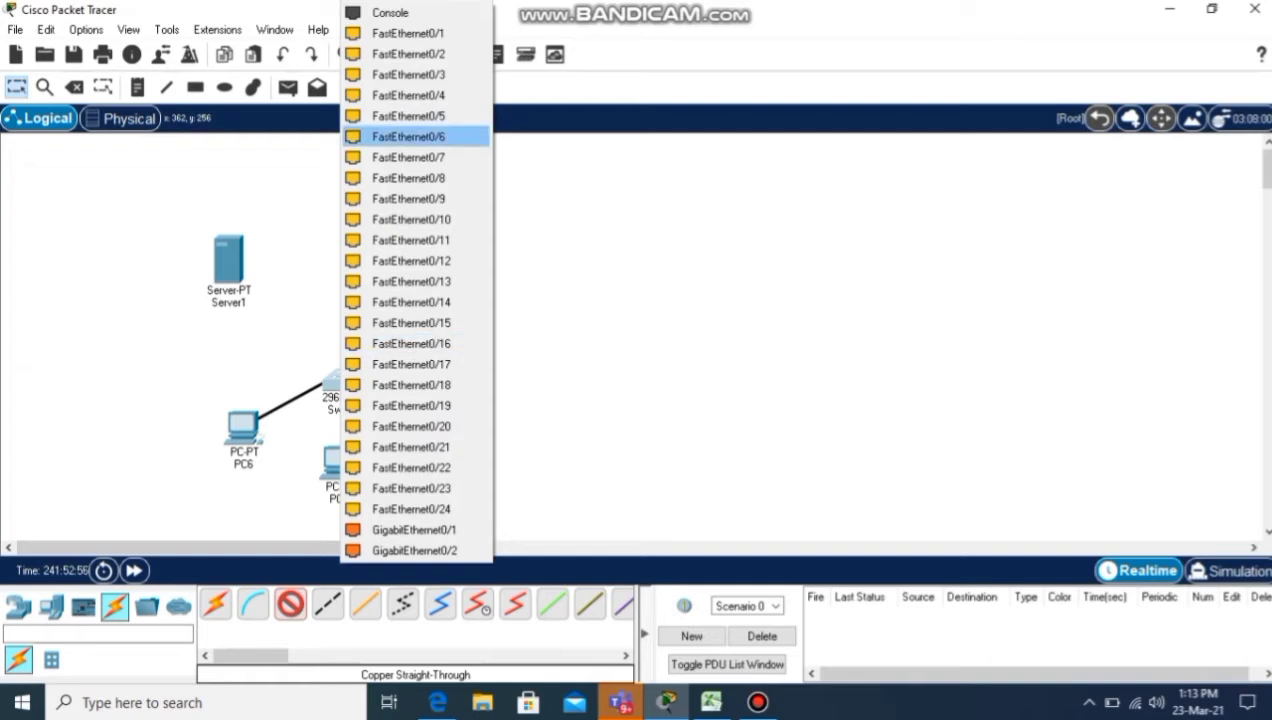
click(408, 33)
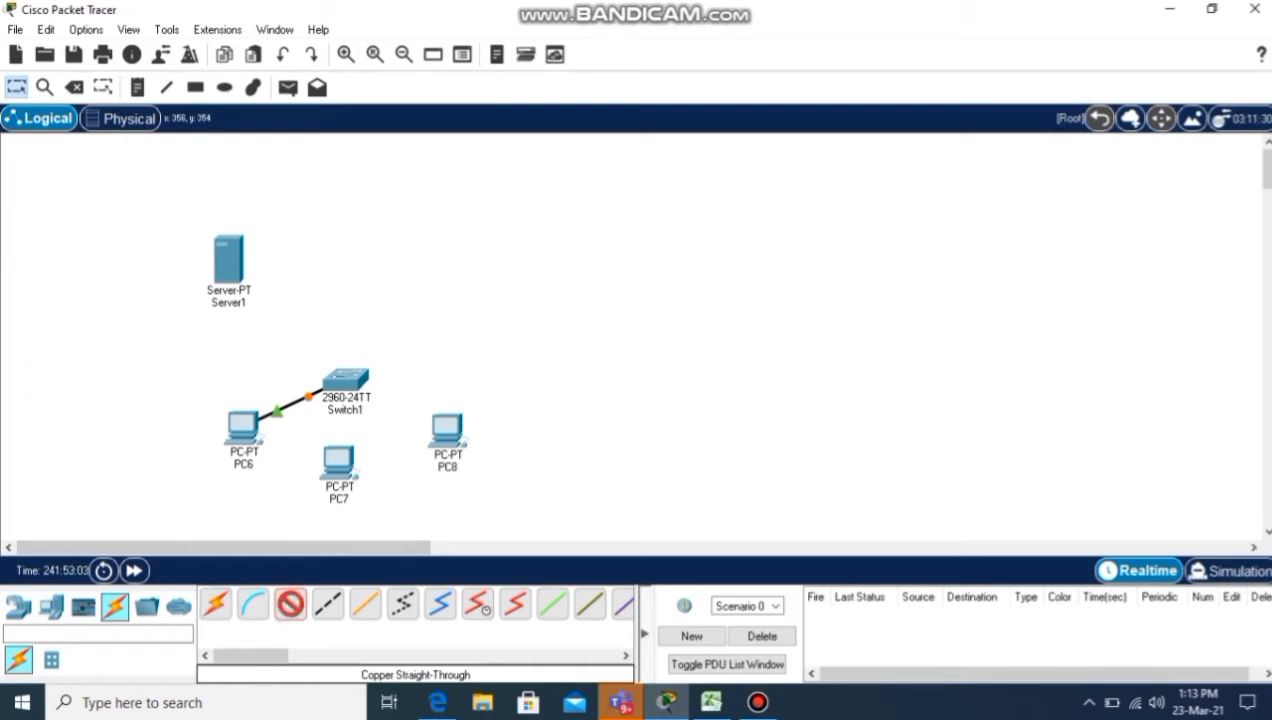
Connect PC7's FastEthernet0 to the switch's FastEthernet0/2 with a copper straight-through cable.
click(336, 466)
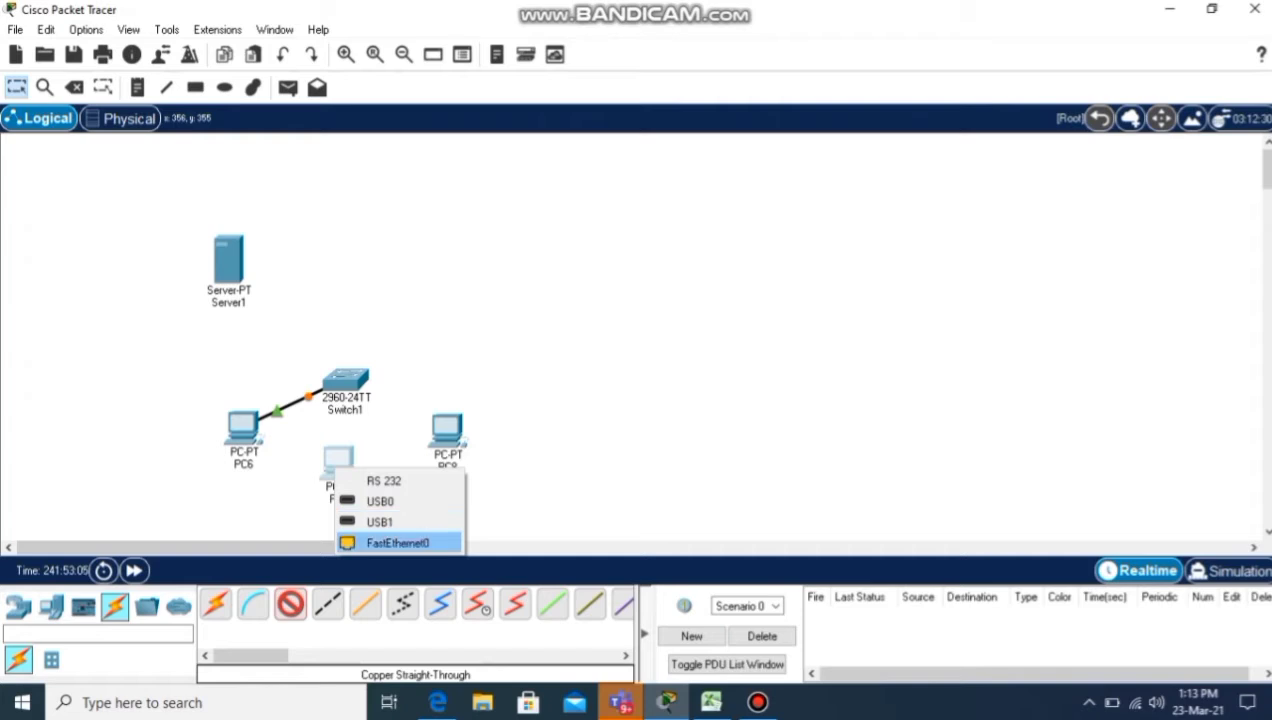
click(396, 543)
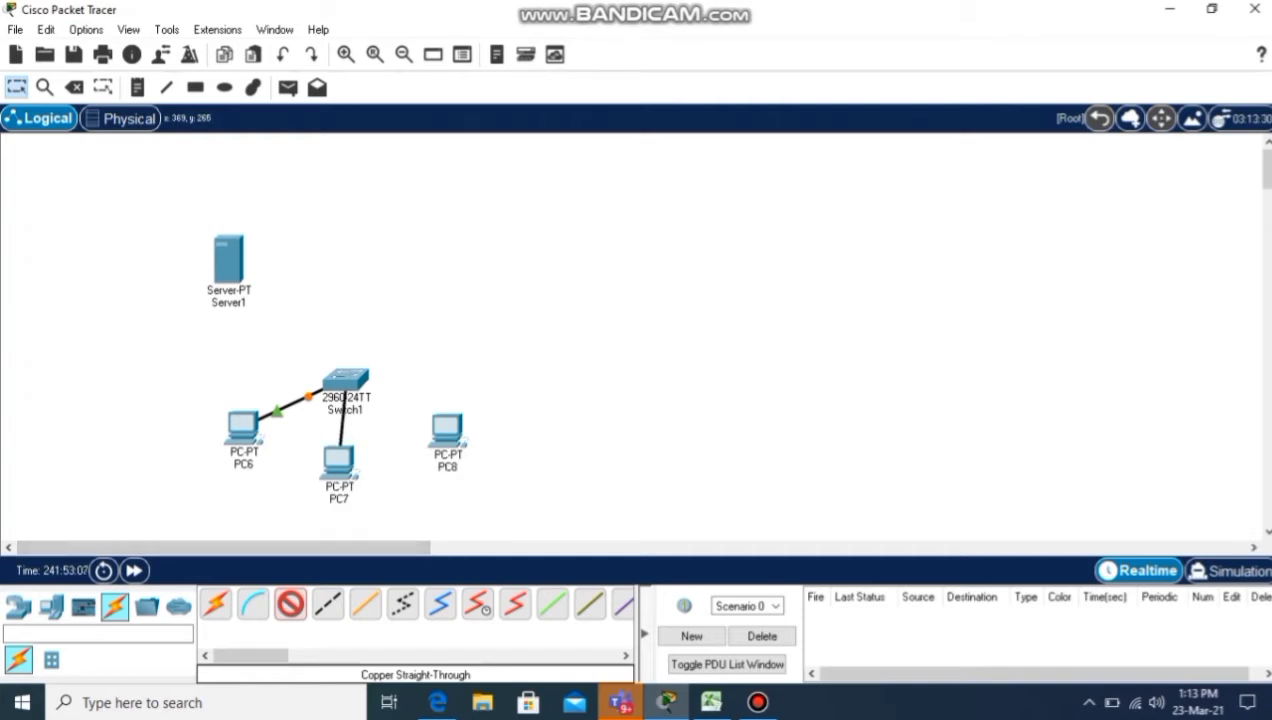
click(347, 383)
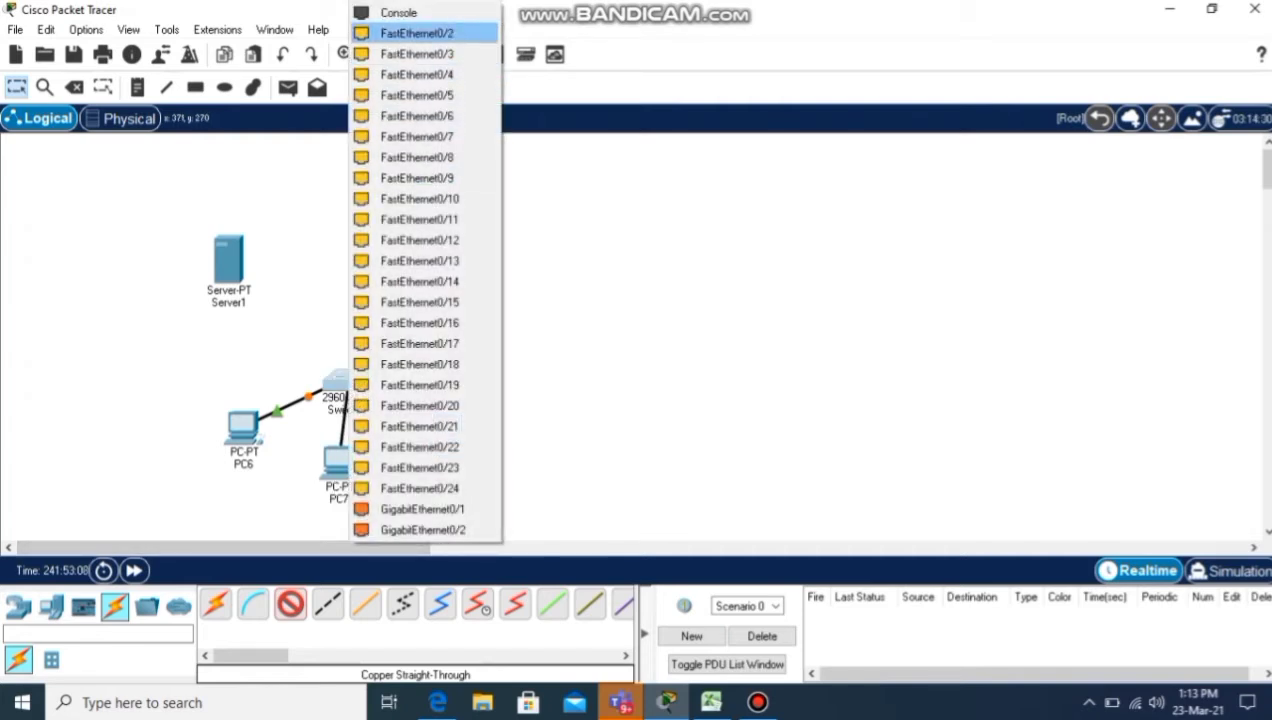
click(417, 33)
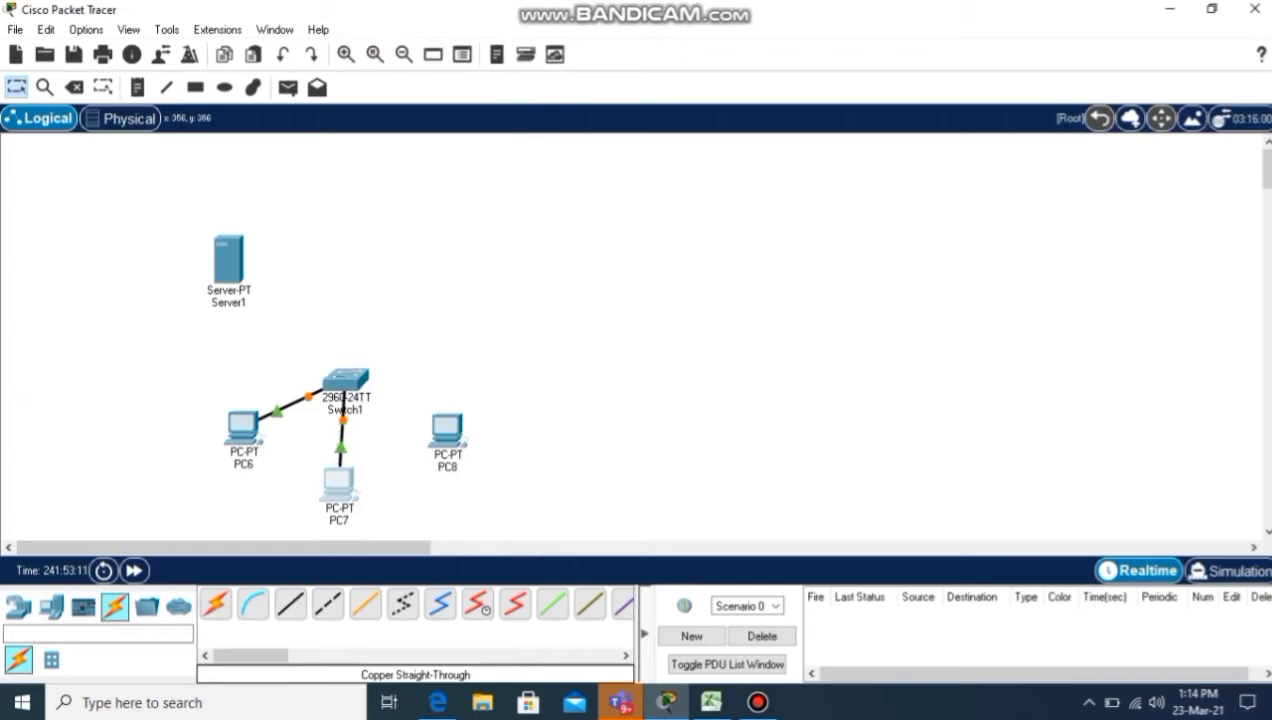
Connect PC8's FastEthernet0 to the switch's FastEthernet0/3 with a copper straight-through cable.
click(290, 604)
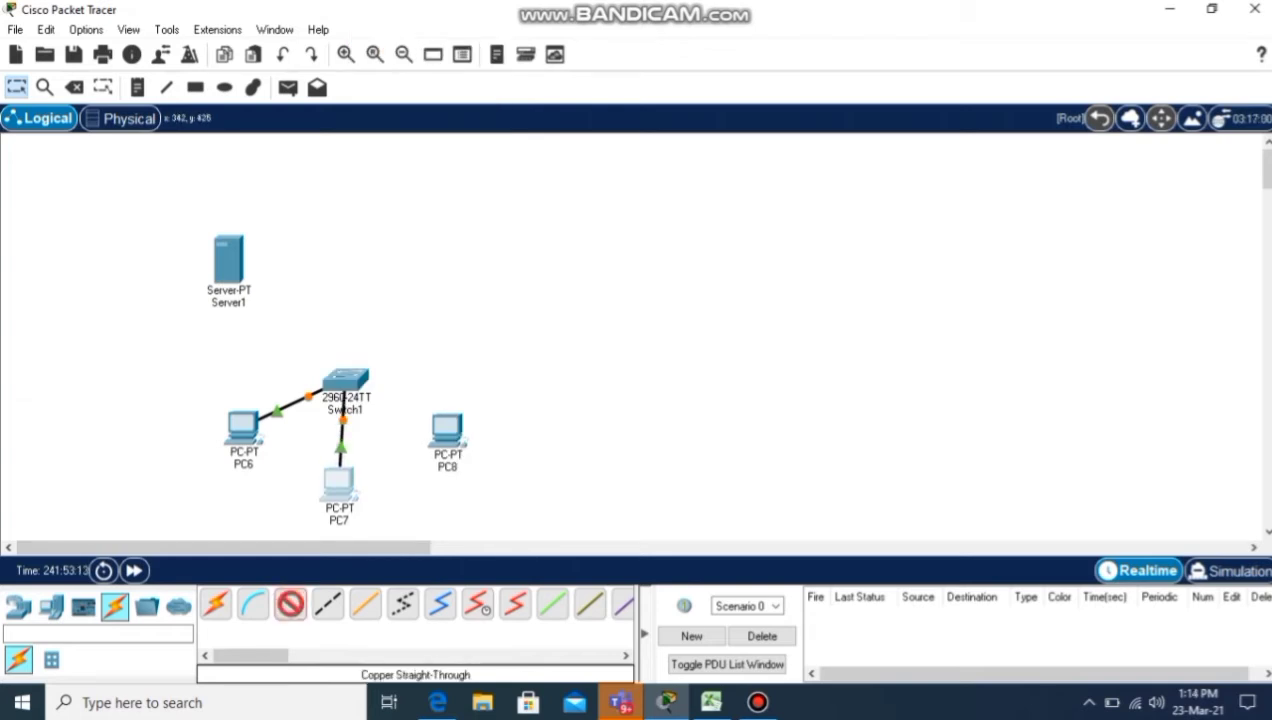
click(450, 432)
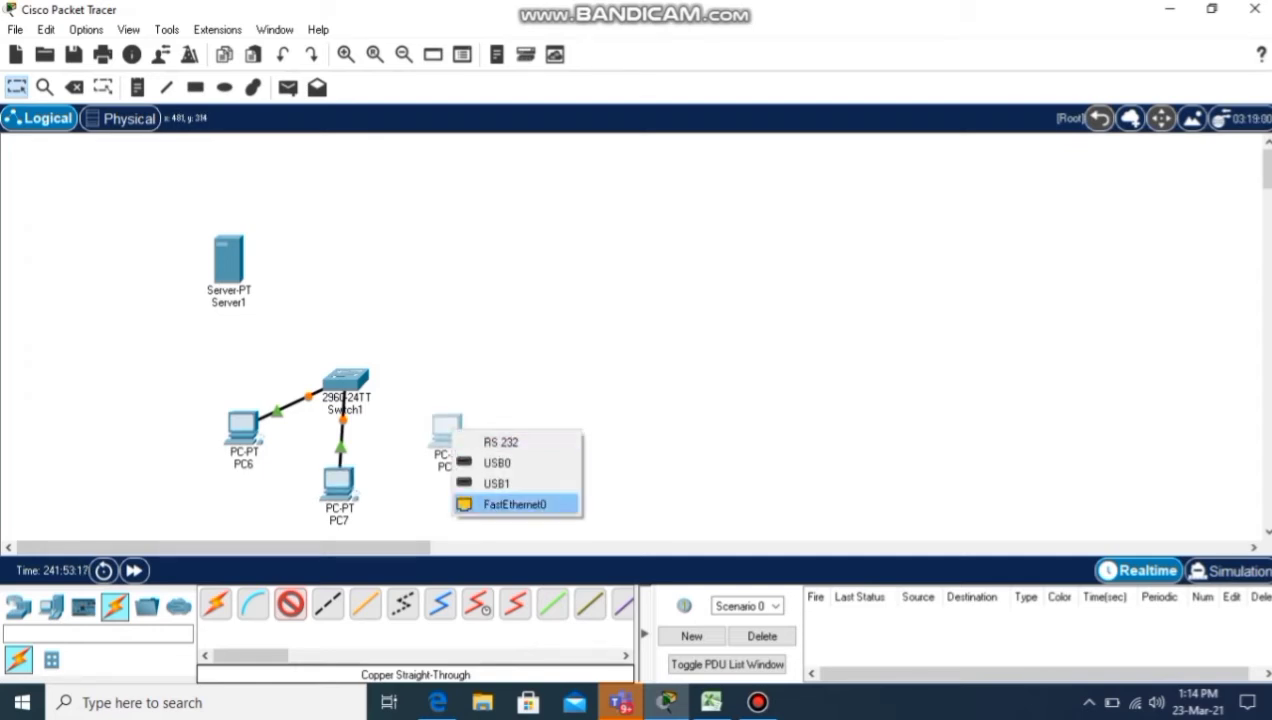
click(515, 504)
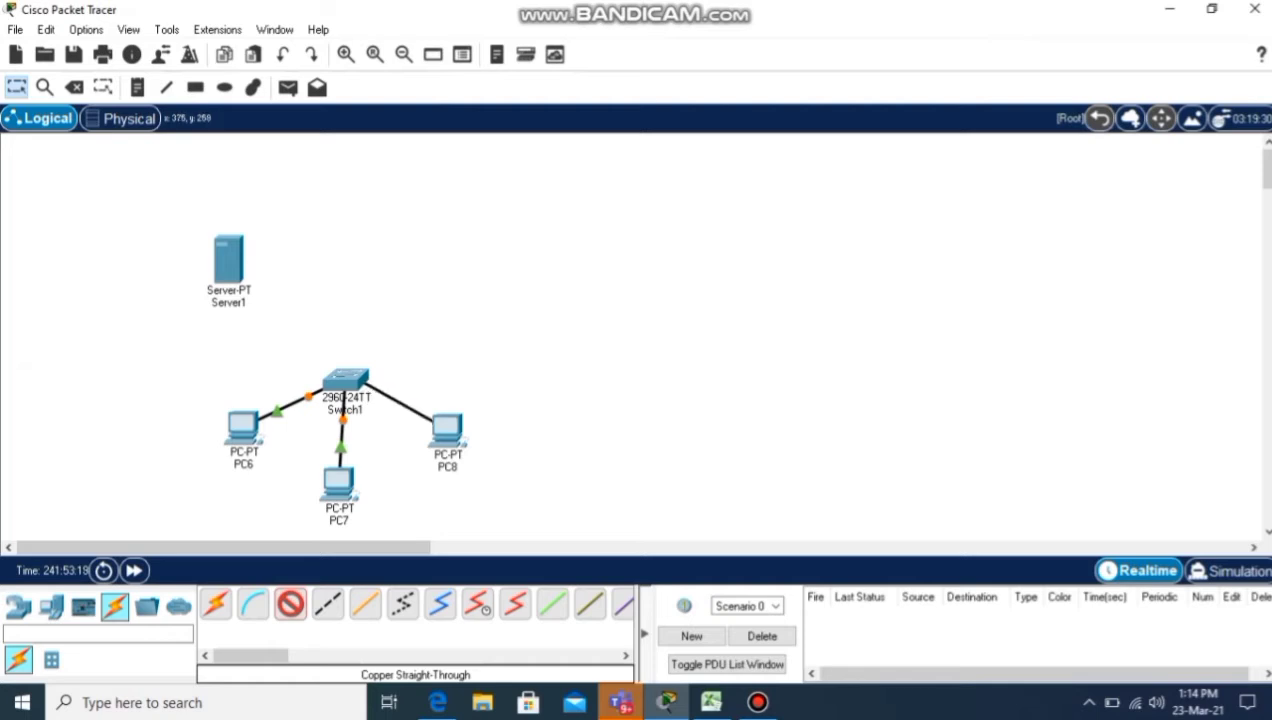
click(356, 383)
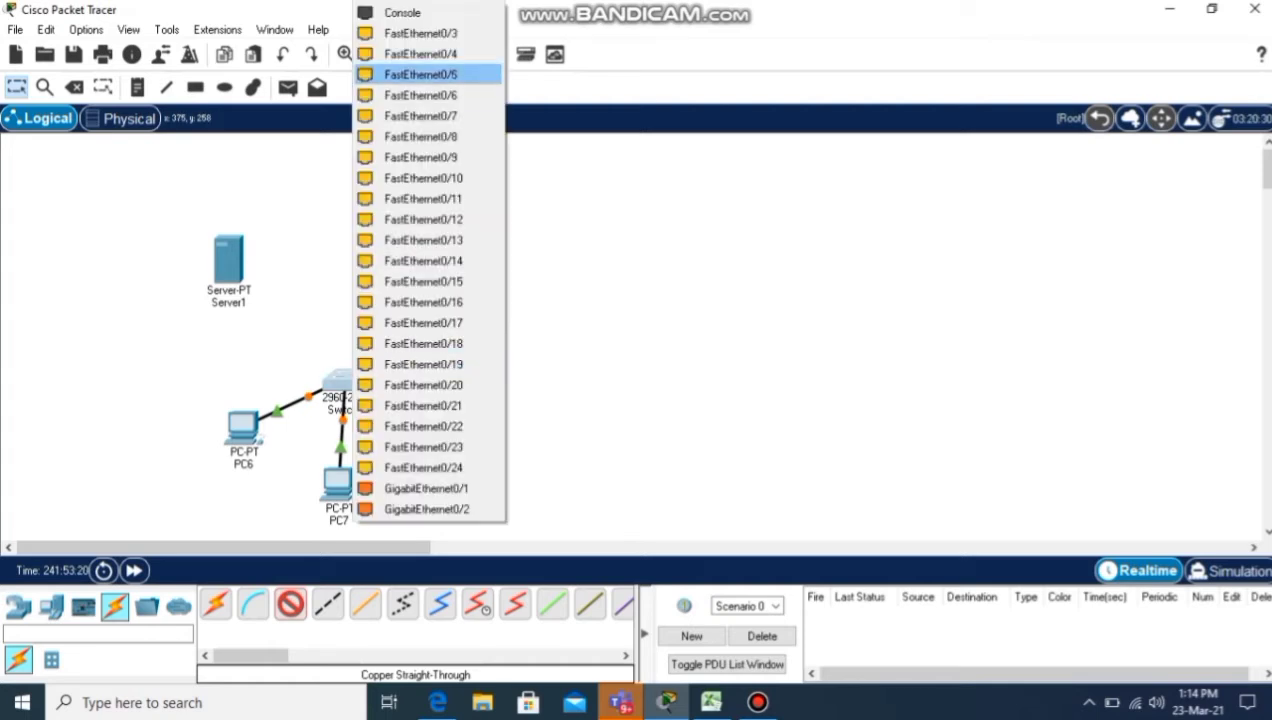
click(420, 33)
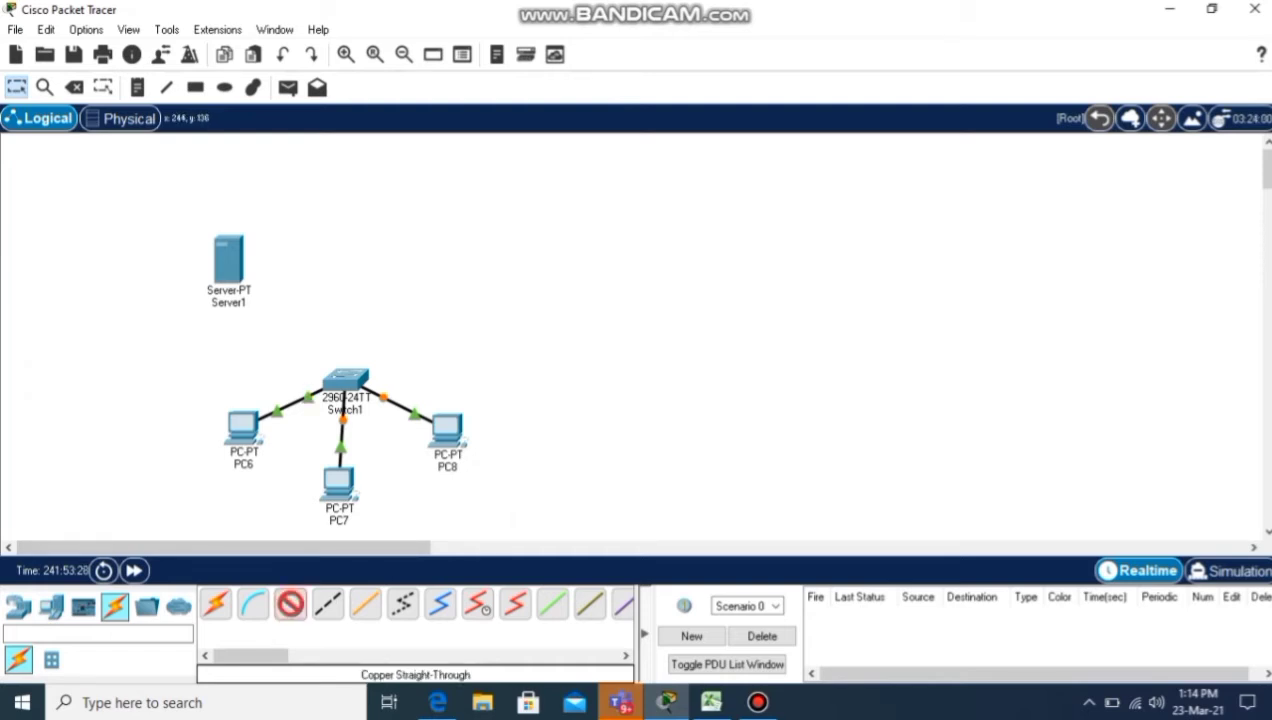
Connect Server1's FastEthernet0 to the switch's FastEthernet0/4 with a copper straight-through cable.
click(229, 262)
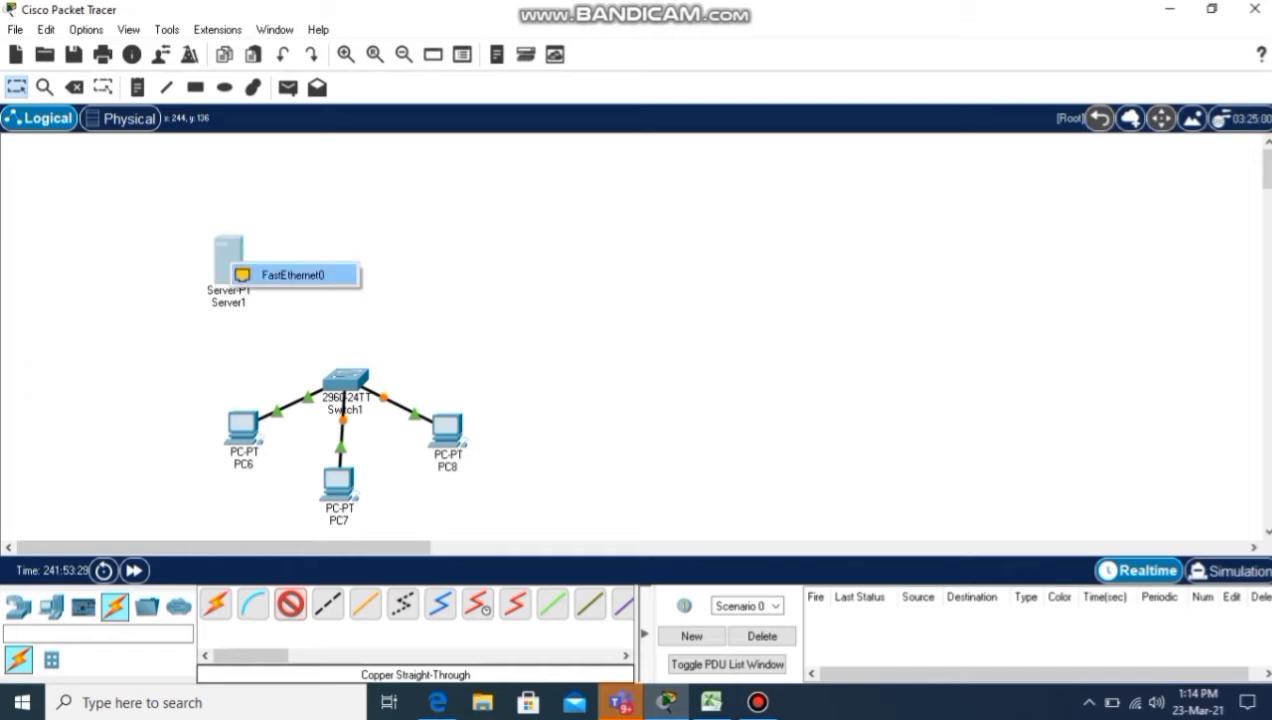
click(293, 275)
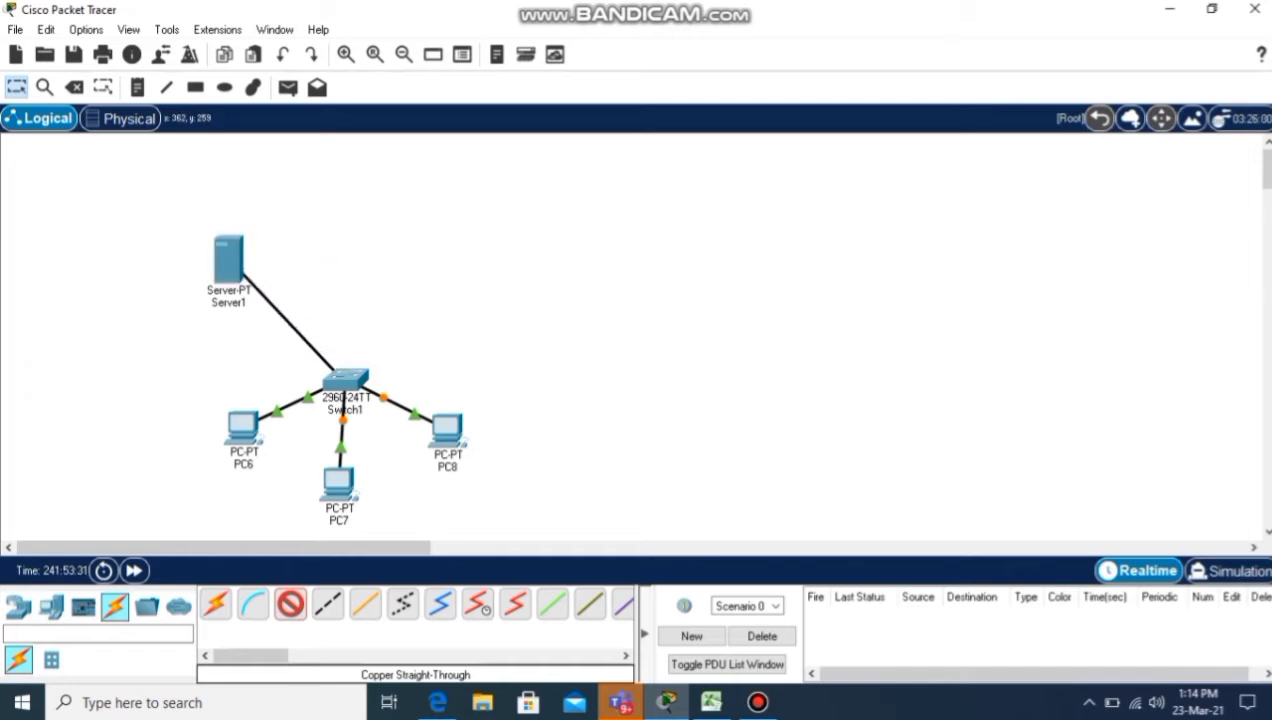
click(340, 376)
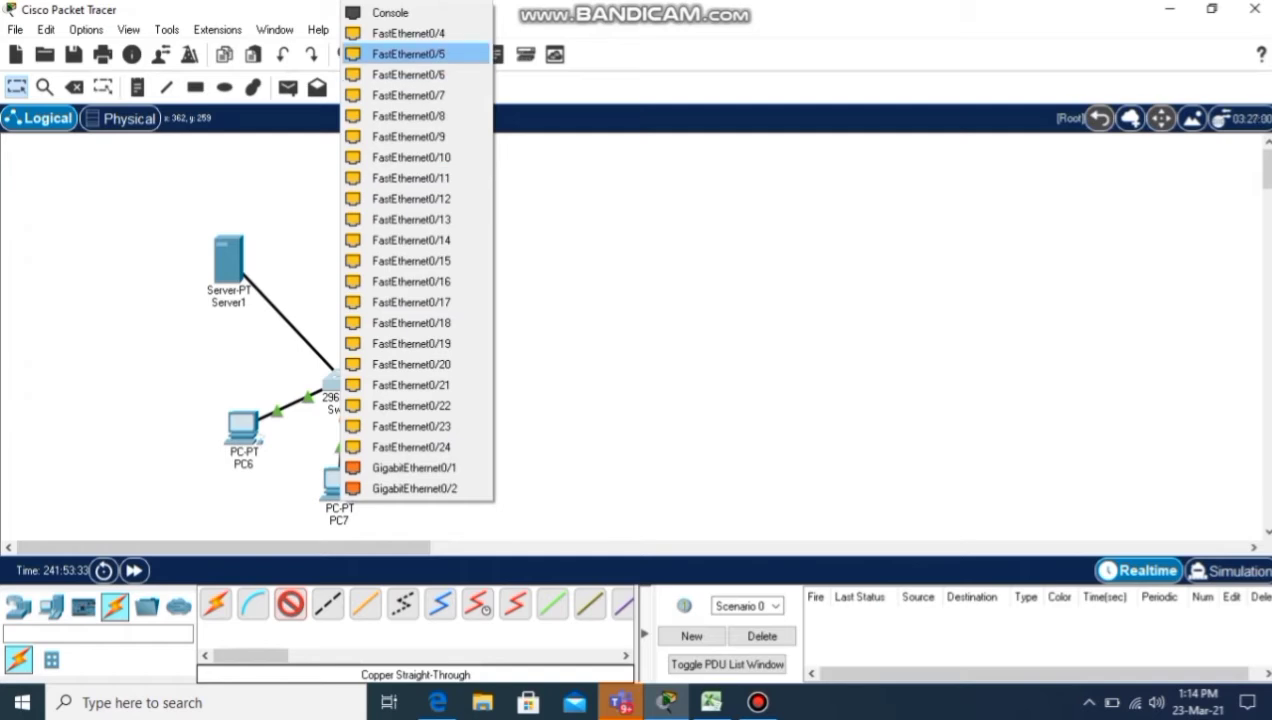
click(410, 33)
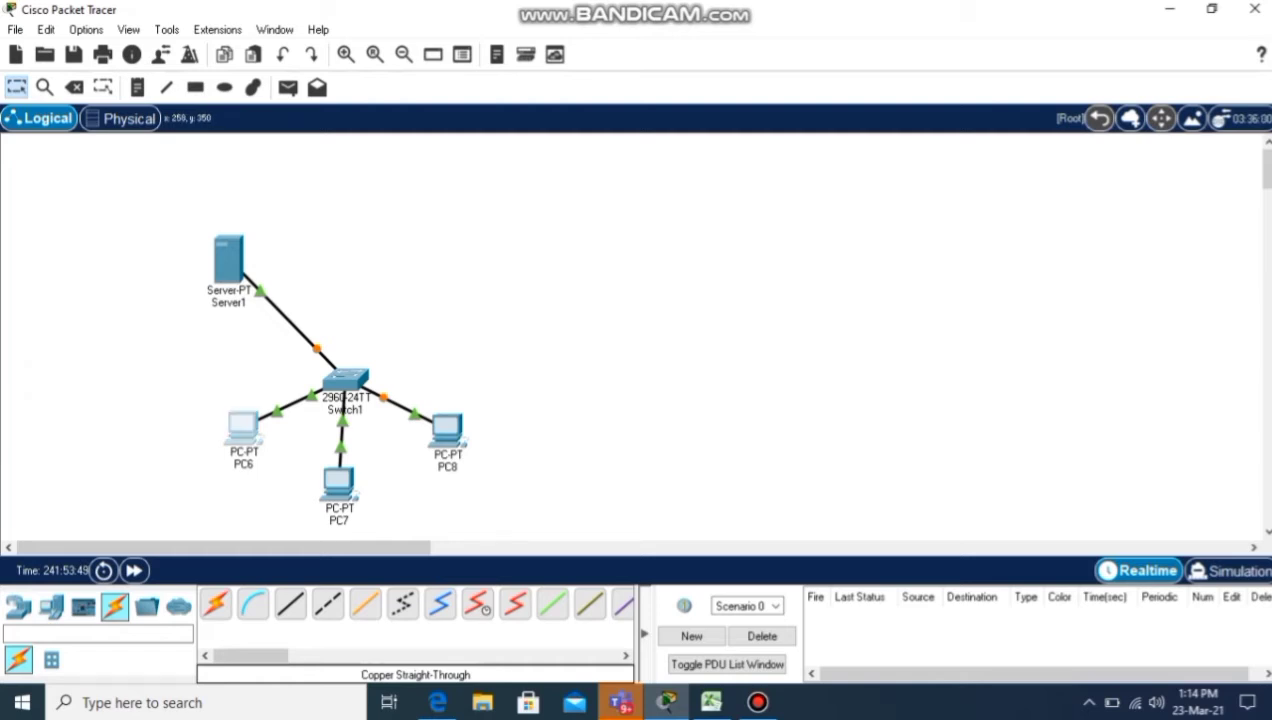
Rename PC6 by replacing its label with the first person's name.
click(243, 464)
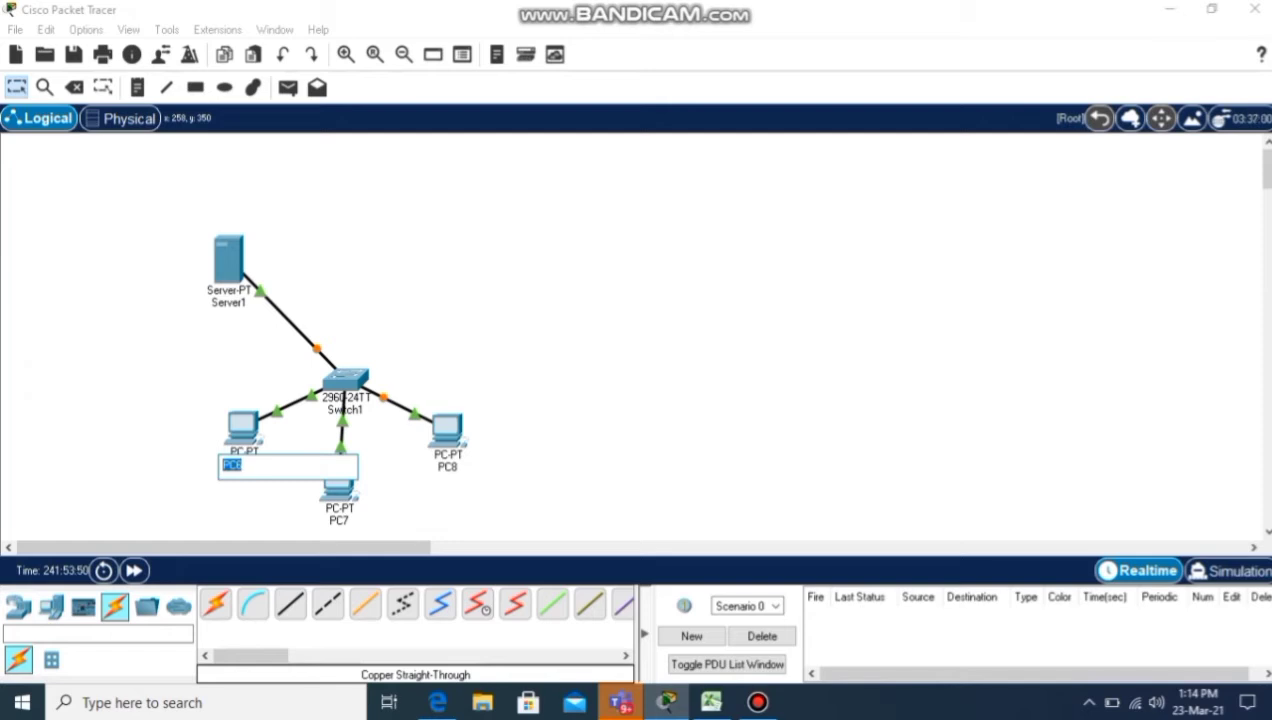
key(BackSpace)
text(Fauzan)
key(Return)
Rename PC7, directly below the switch, by replacing its label with the second person's name.
click(339, 483)
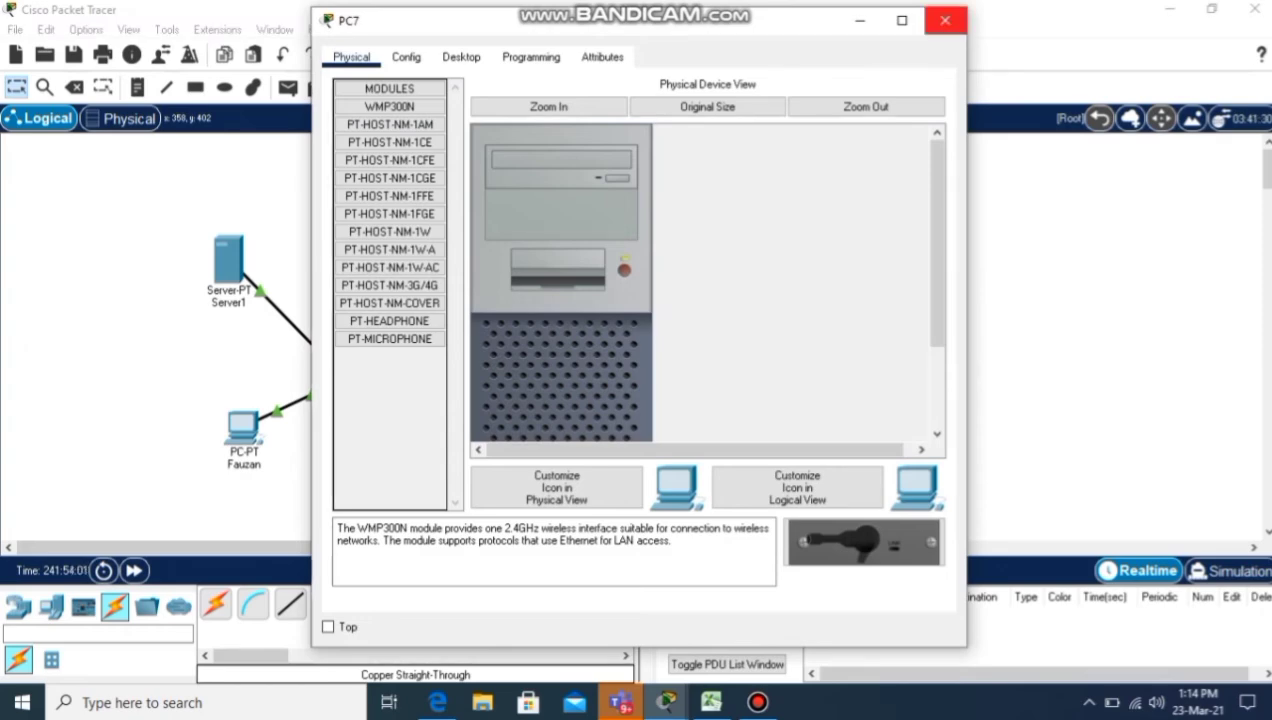
click(944, 20)
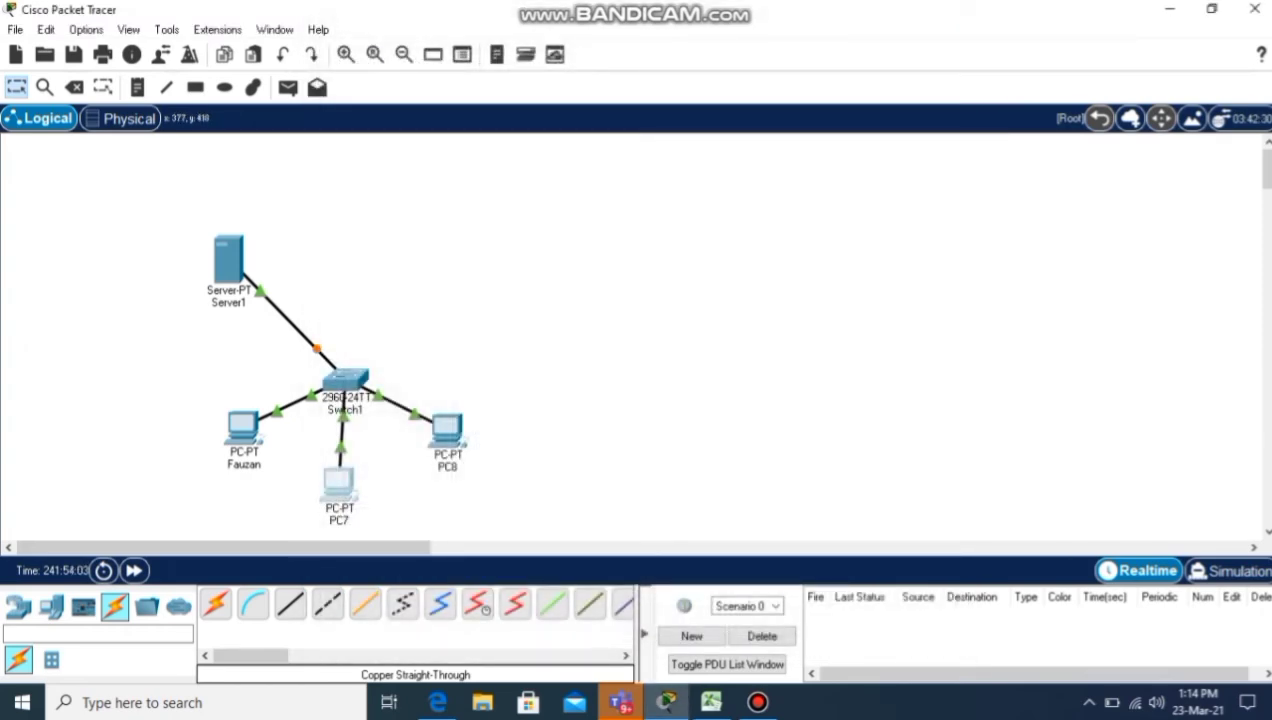
click(339, 520)
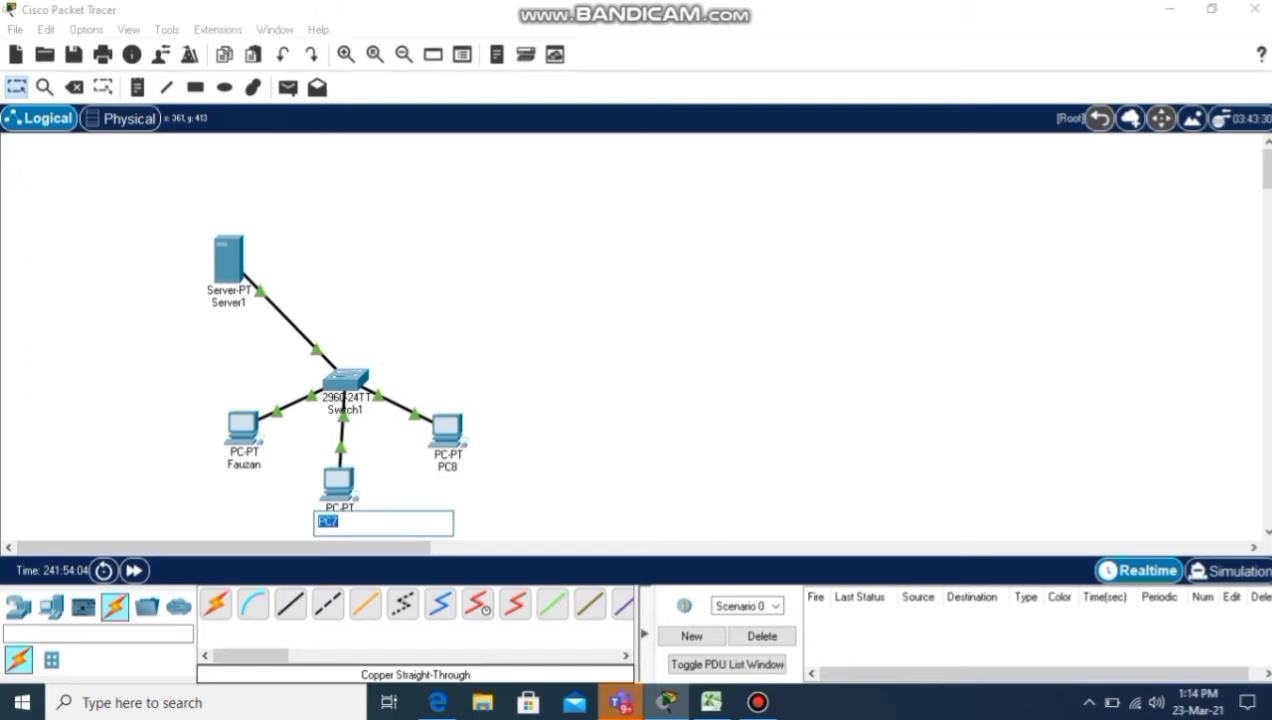
text(Fahad)
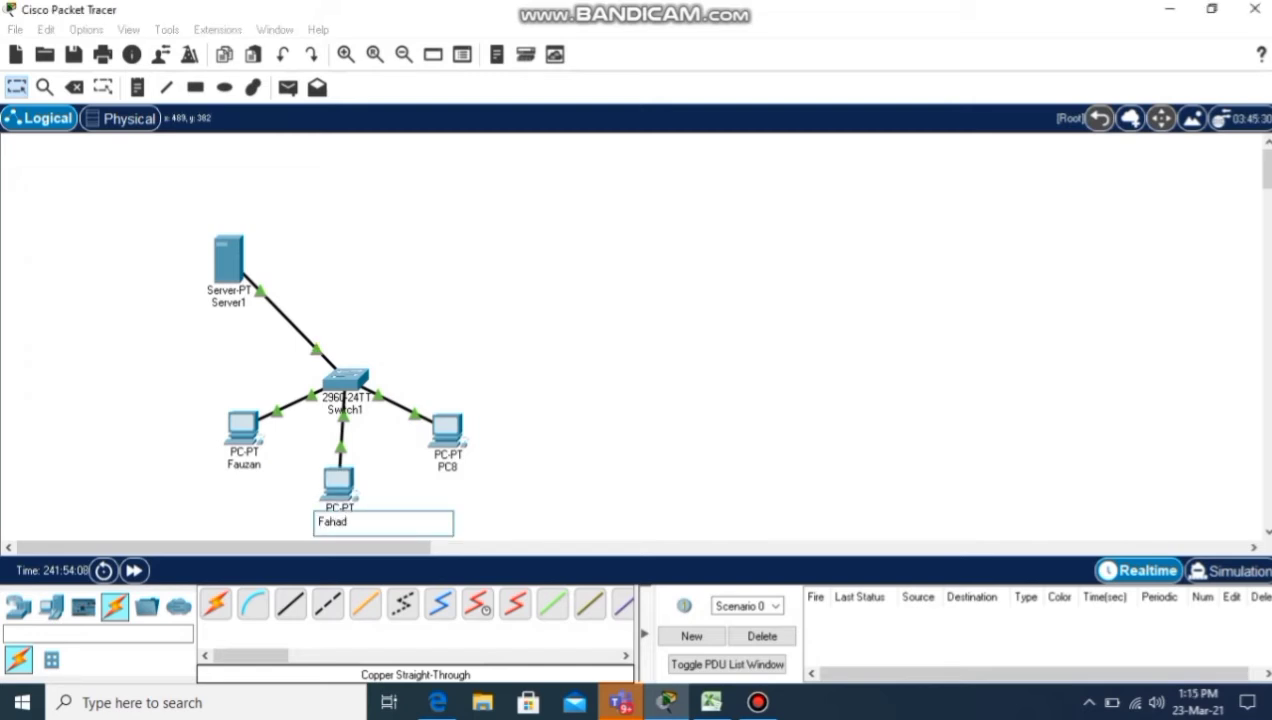
click(455, 491)
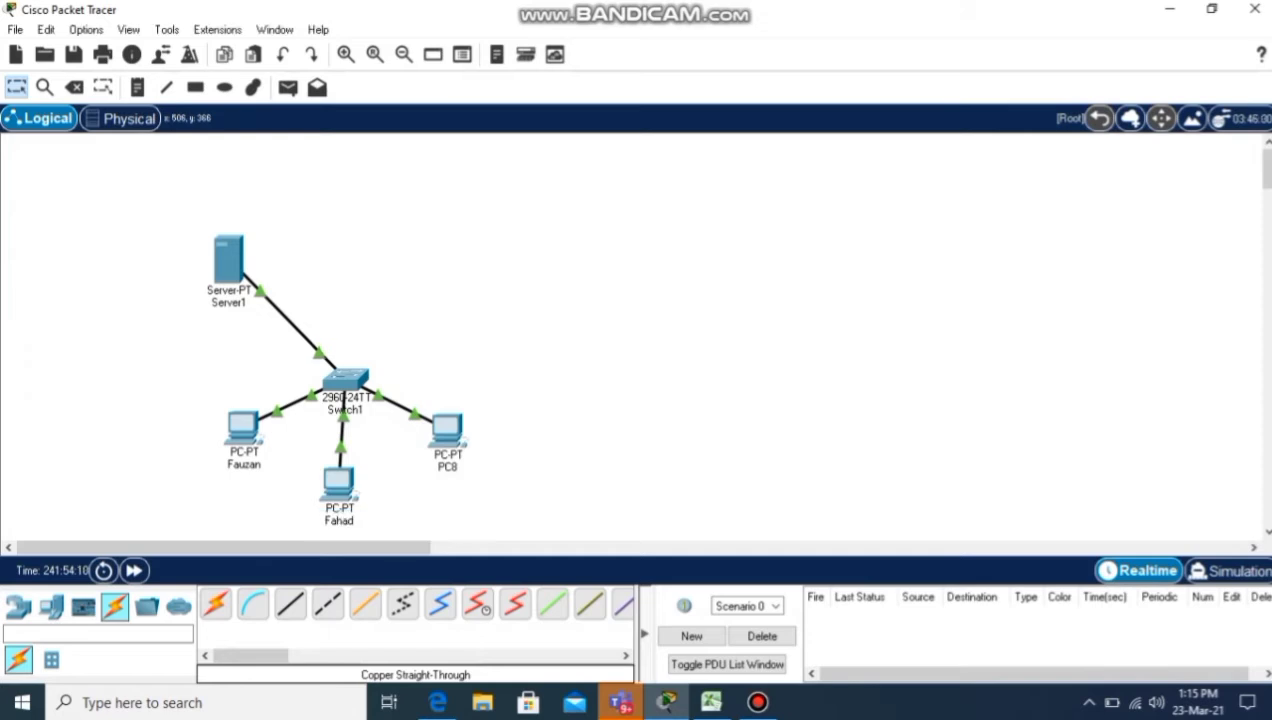
Rename PC8 by replacing its label with the third person's name.
click(445, 465)
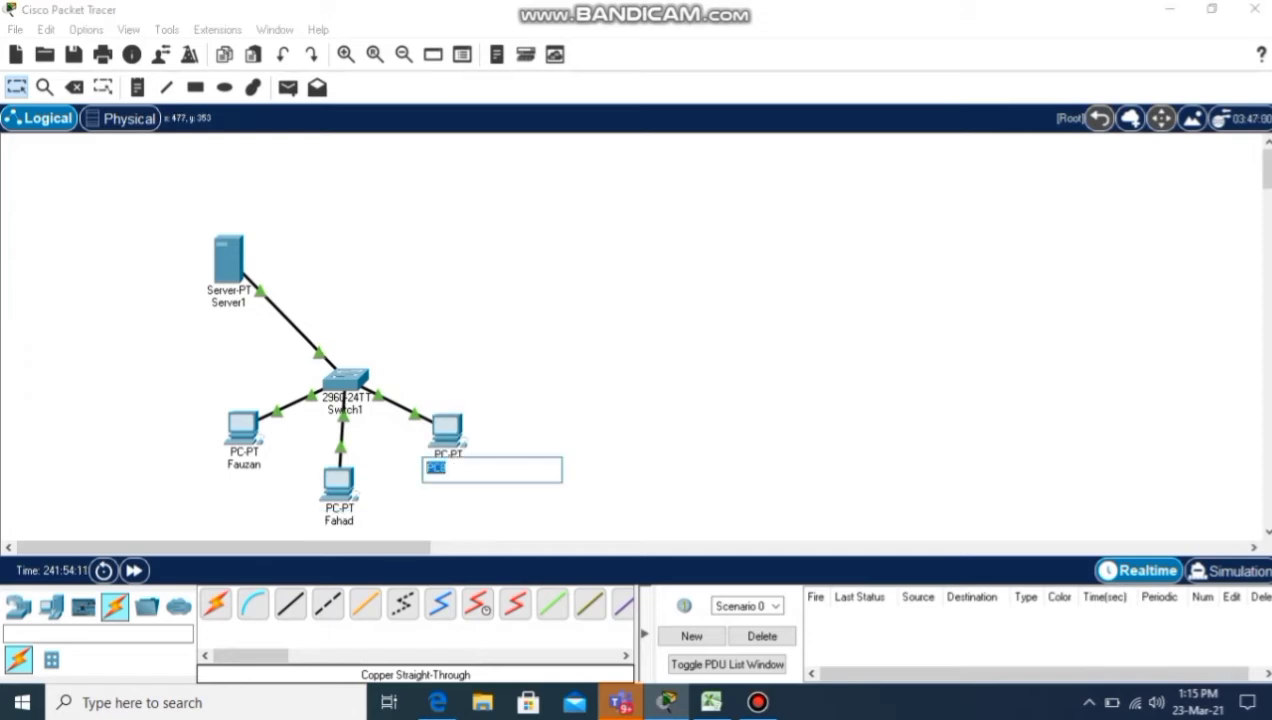
text(Faraz)
key(Return)
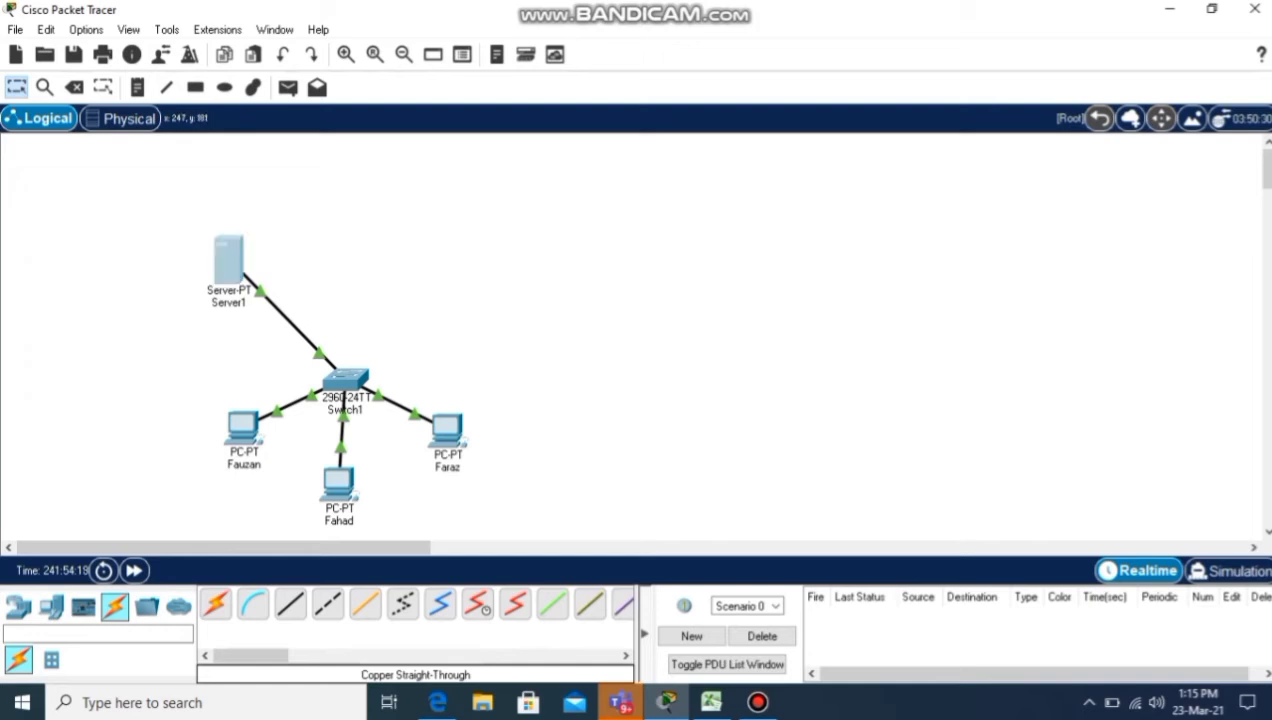
Rename Server1 as FTP.
click(228, 302)
key(BackSpace)
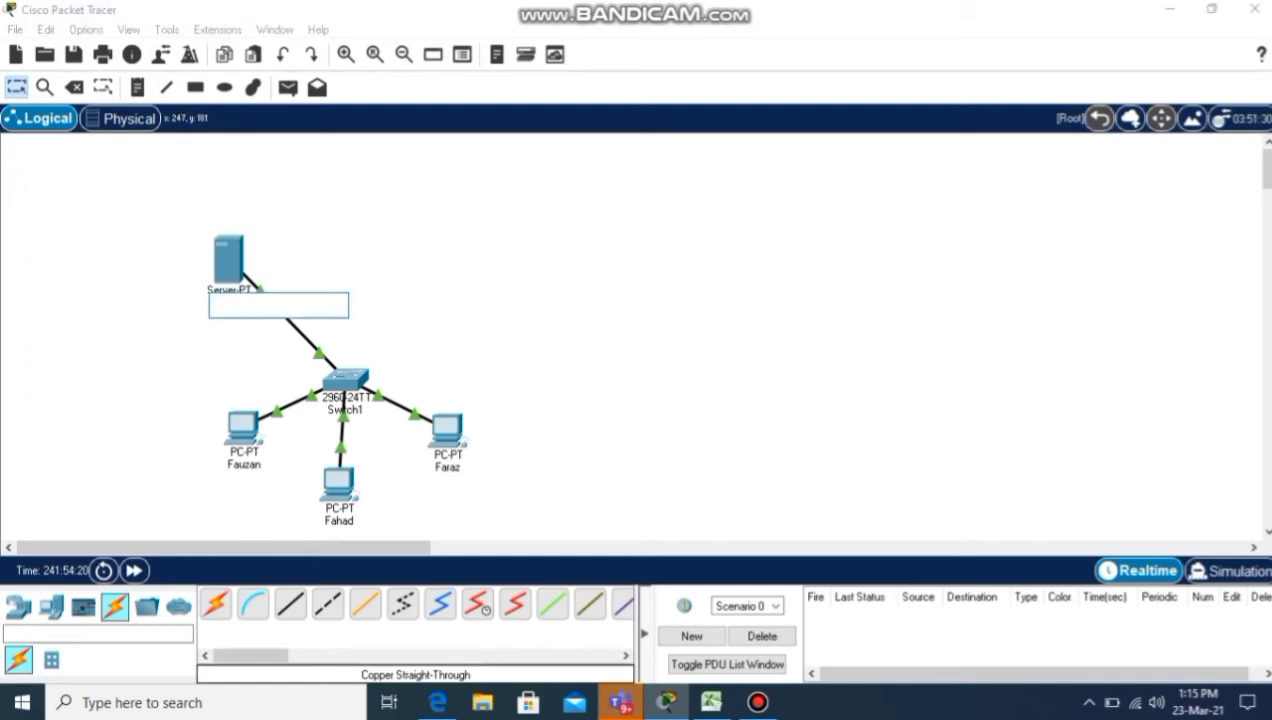
text(FTP)
key(Return)
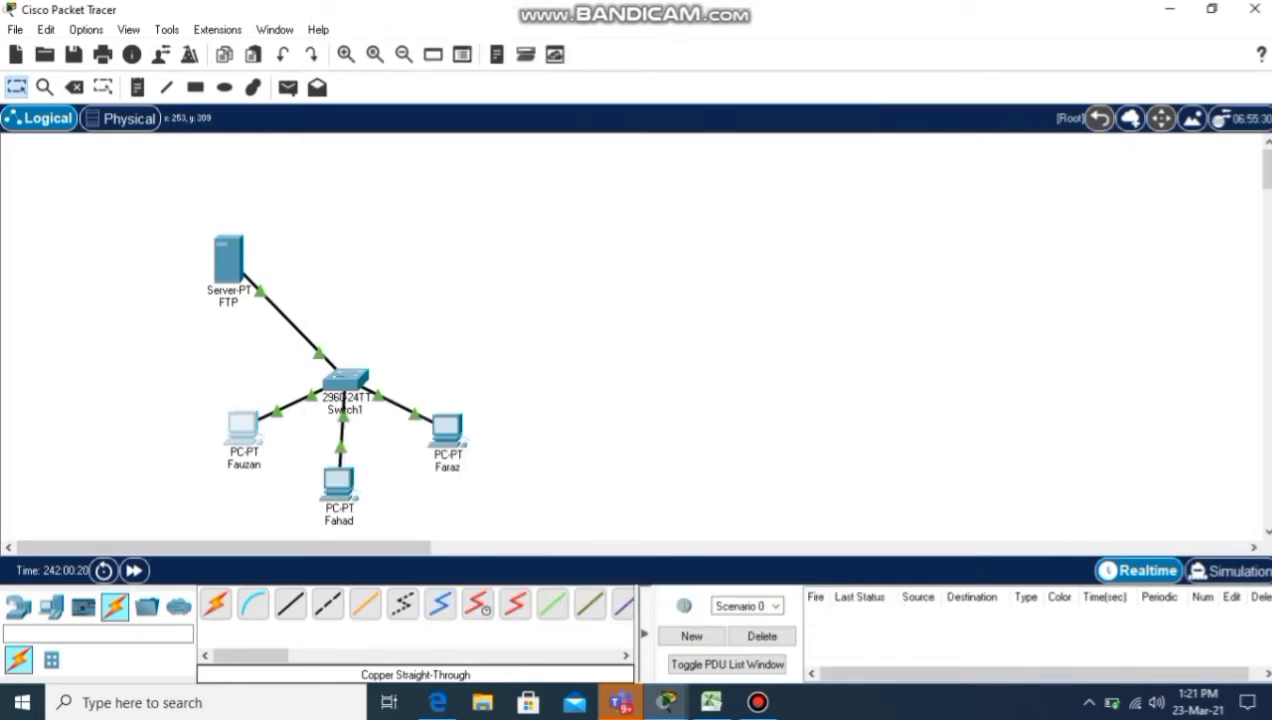
Assign the PC on switch port FastEthernet0/1 the static IPv4 address 192.168.1.1 with the default subnet mask, then close its window.
click(242, 428)
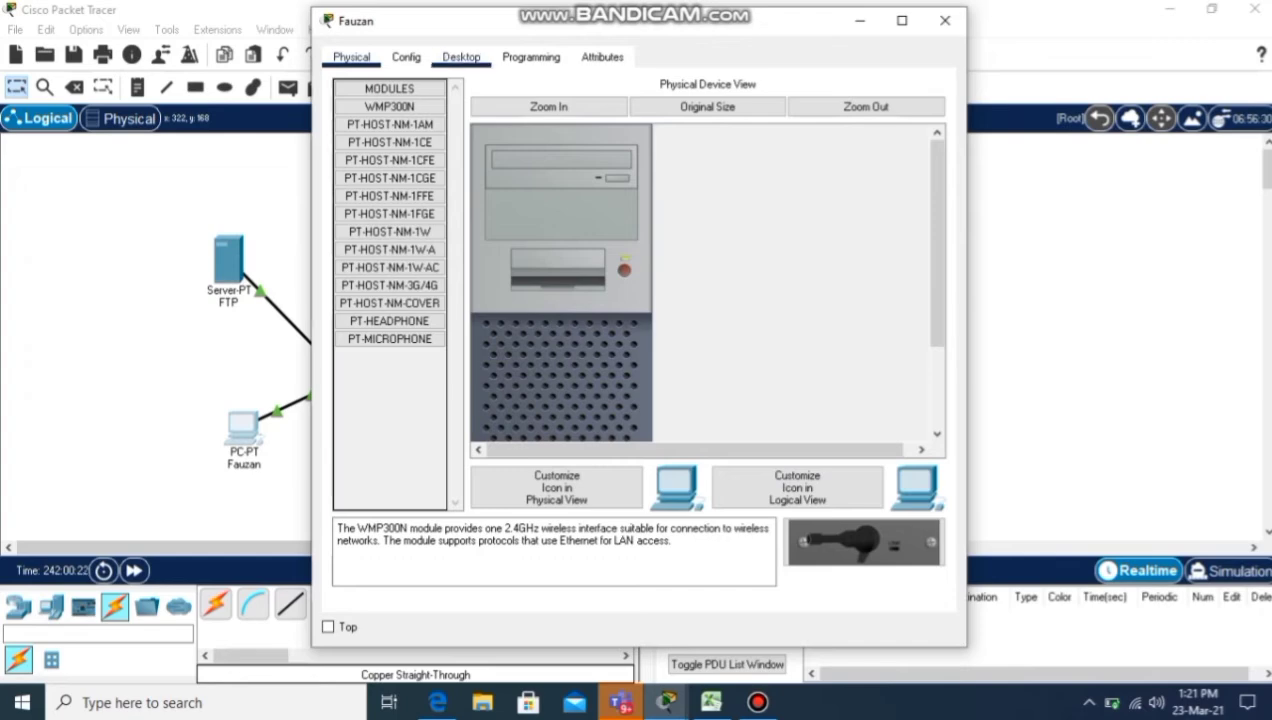
click(461, 57)
click(389, 128)
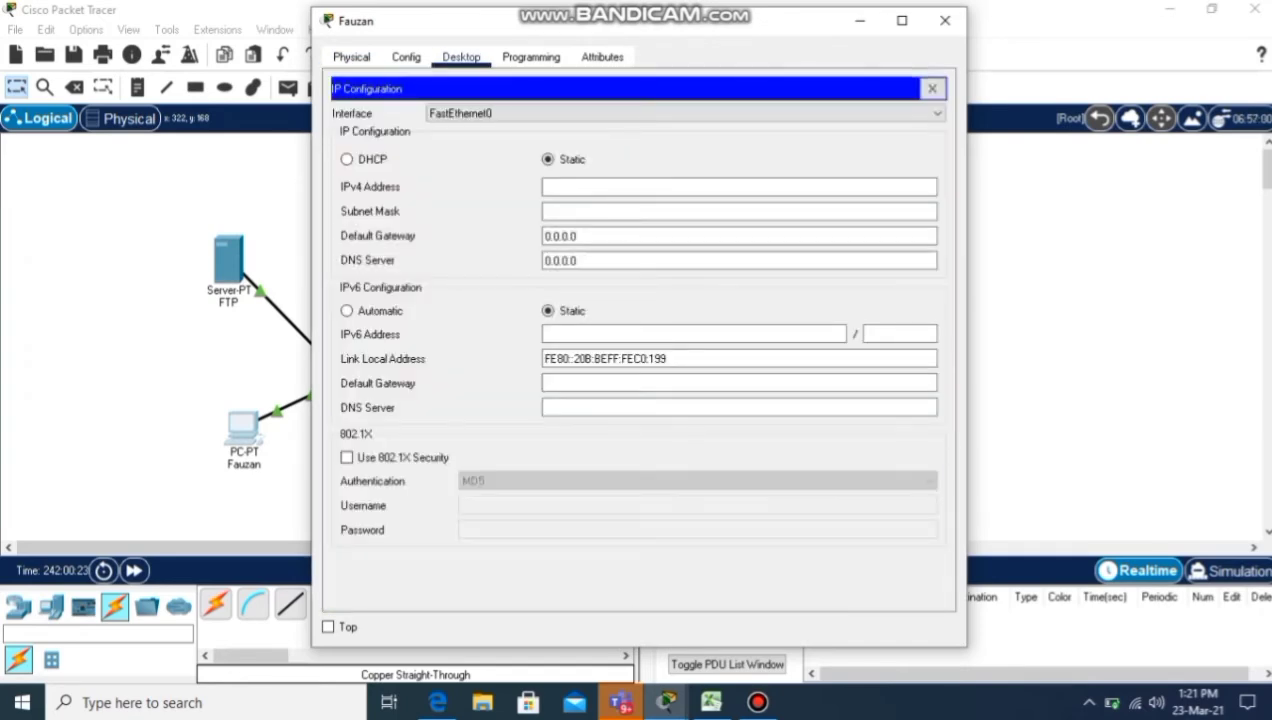
text(19)
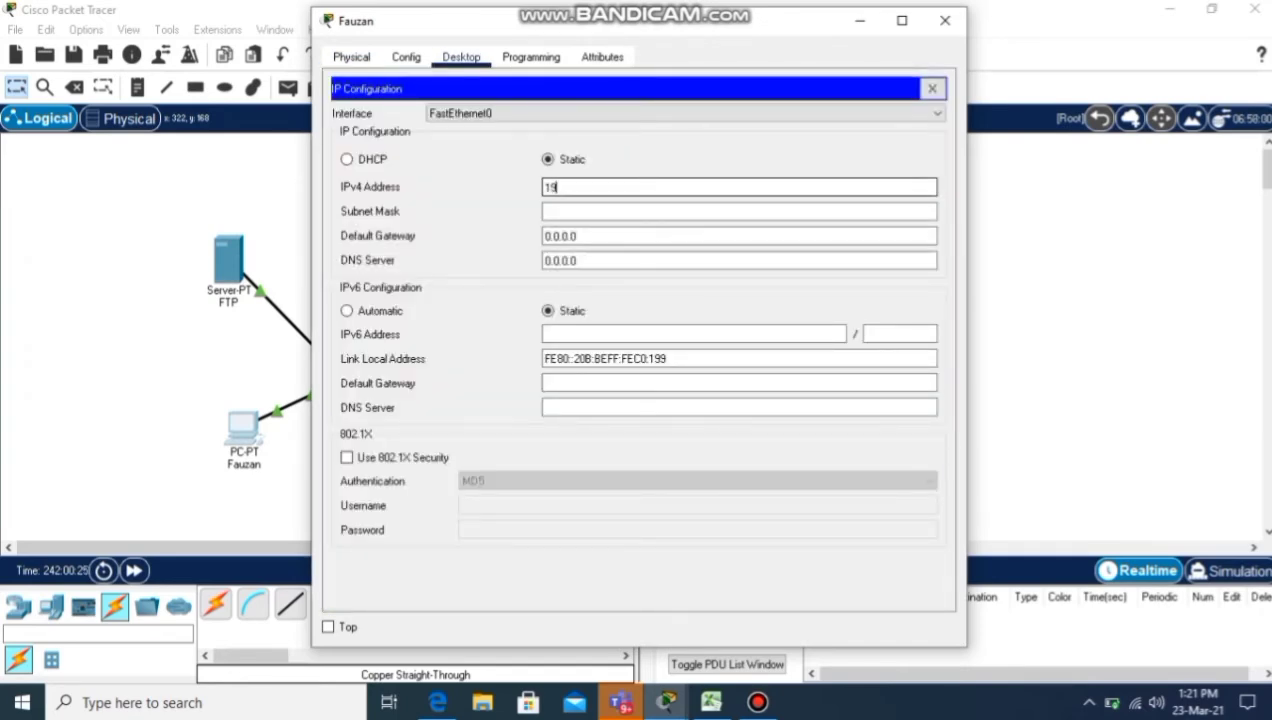
text(2.168.1.1)
click(590, 211)
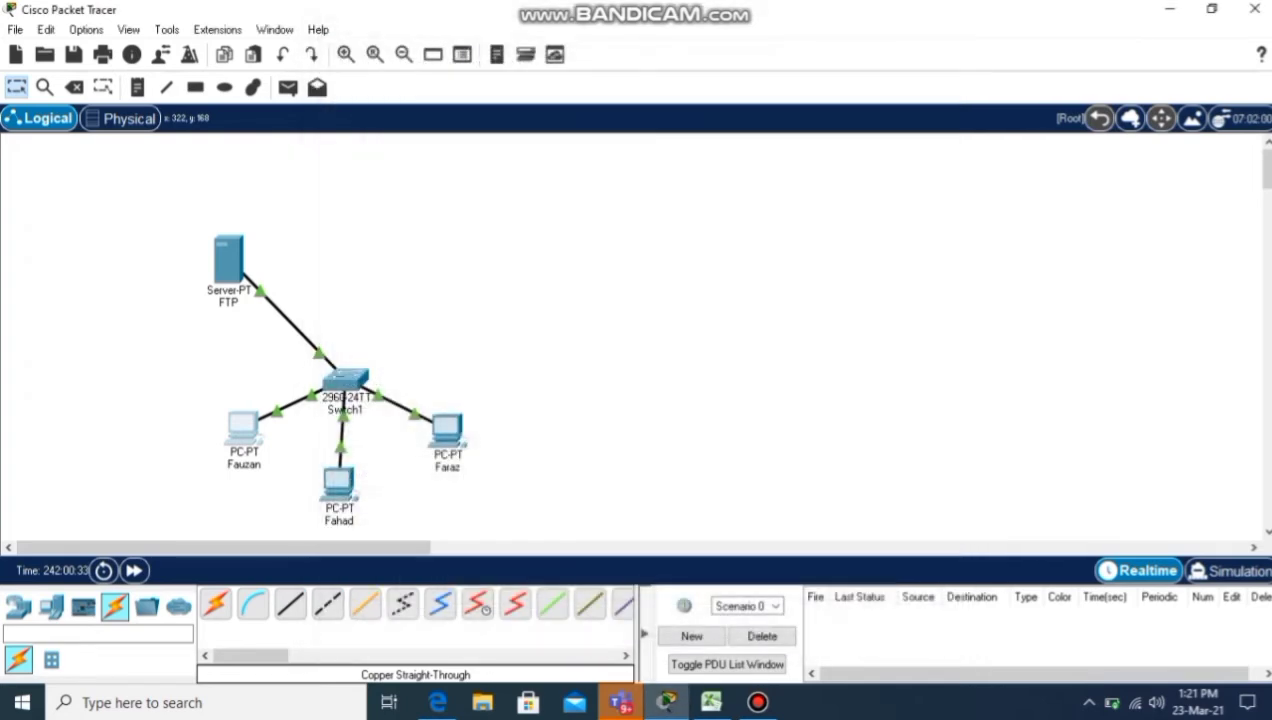
click(944, 20)
Assign the PC directly below the switch the static IPv4 address 192.168.1.2 with subnet mask 255.255.255.0, then close its window.
click(338, 483)
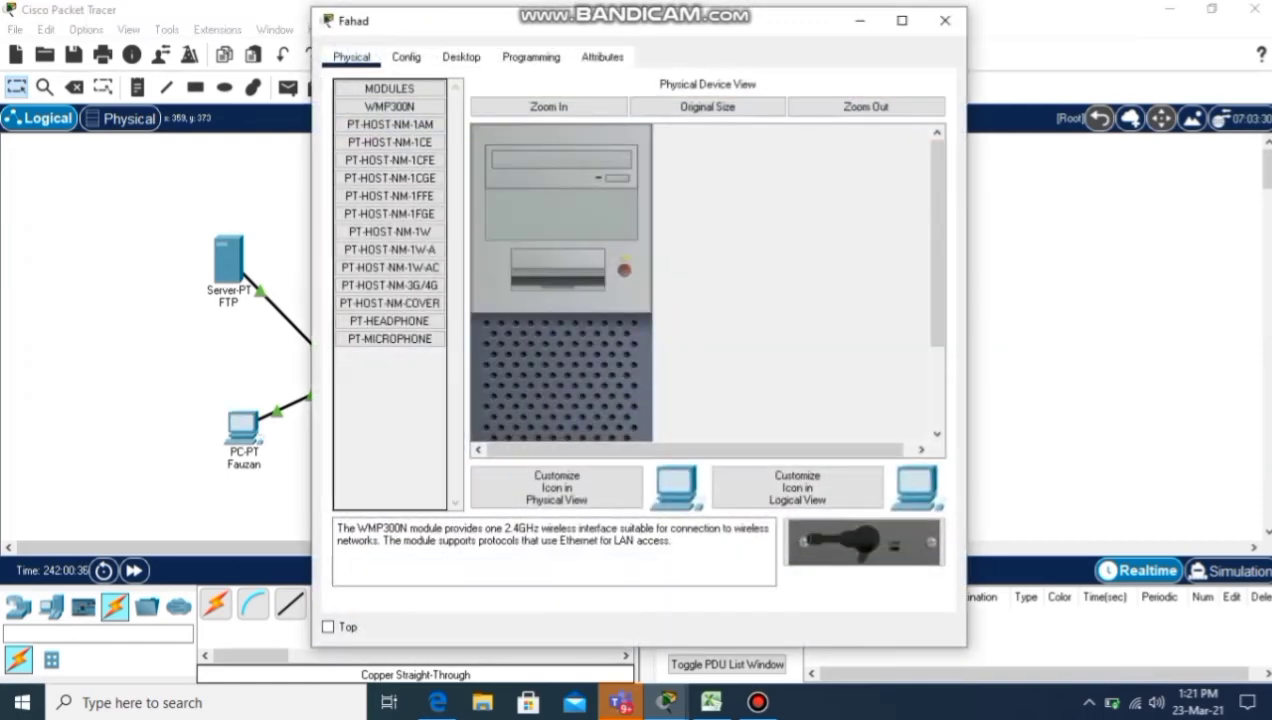
click(461, 57)
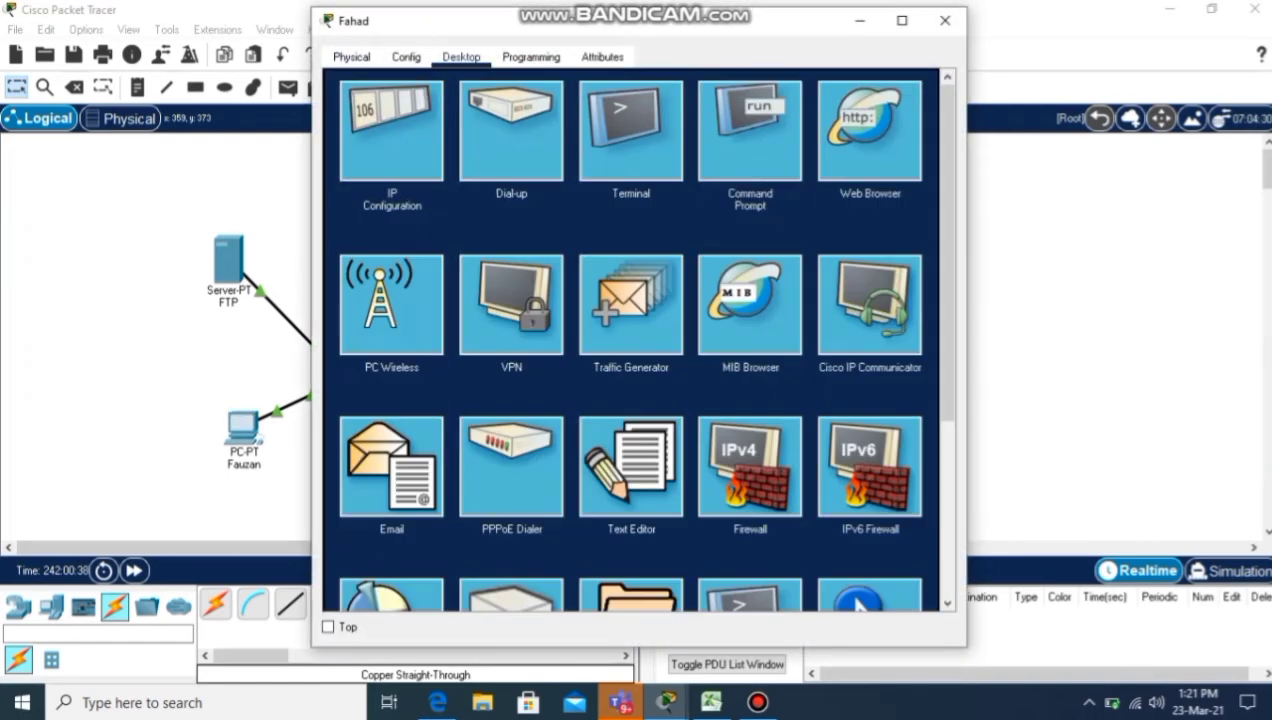
click(391, 130)
click(610, 187)
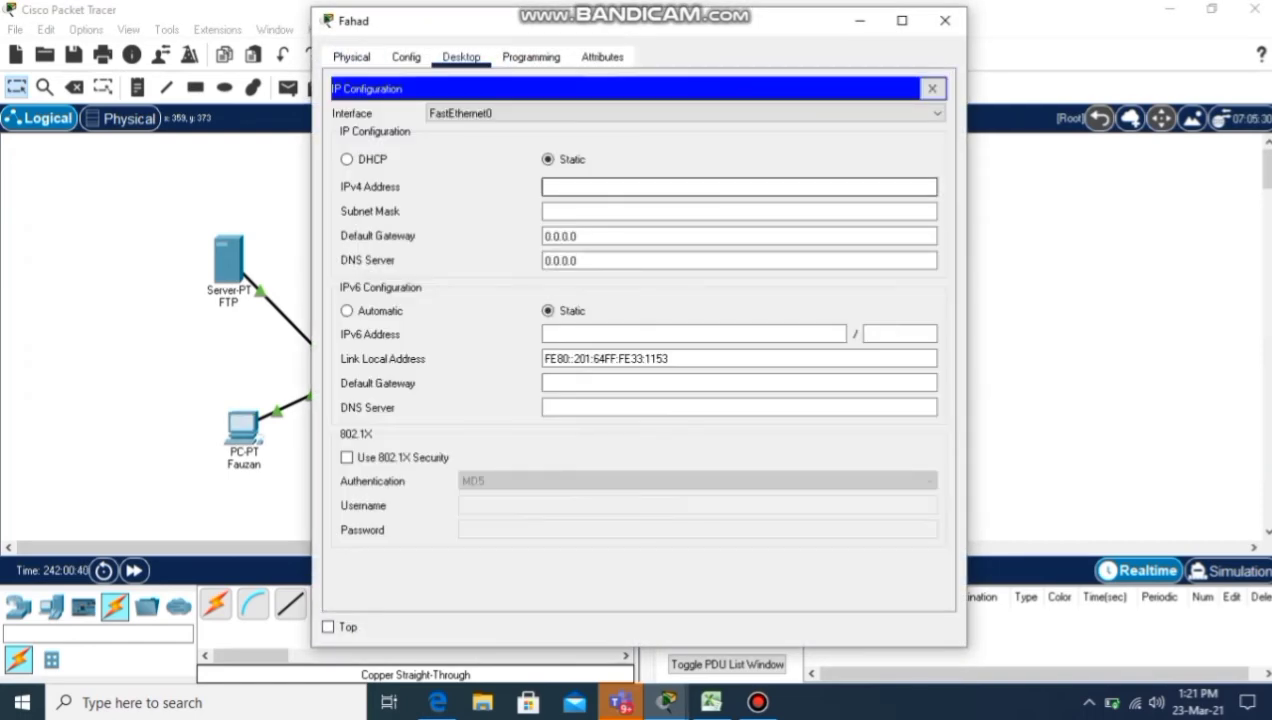
text(192.168.1.2)
click(587, 211)
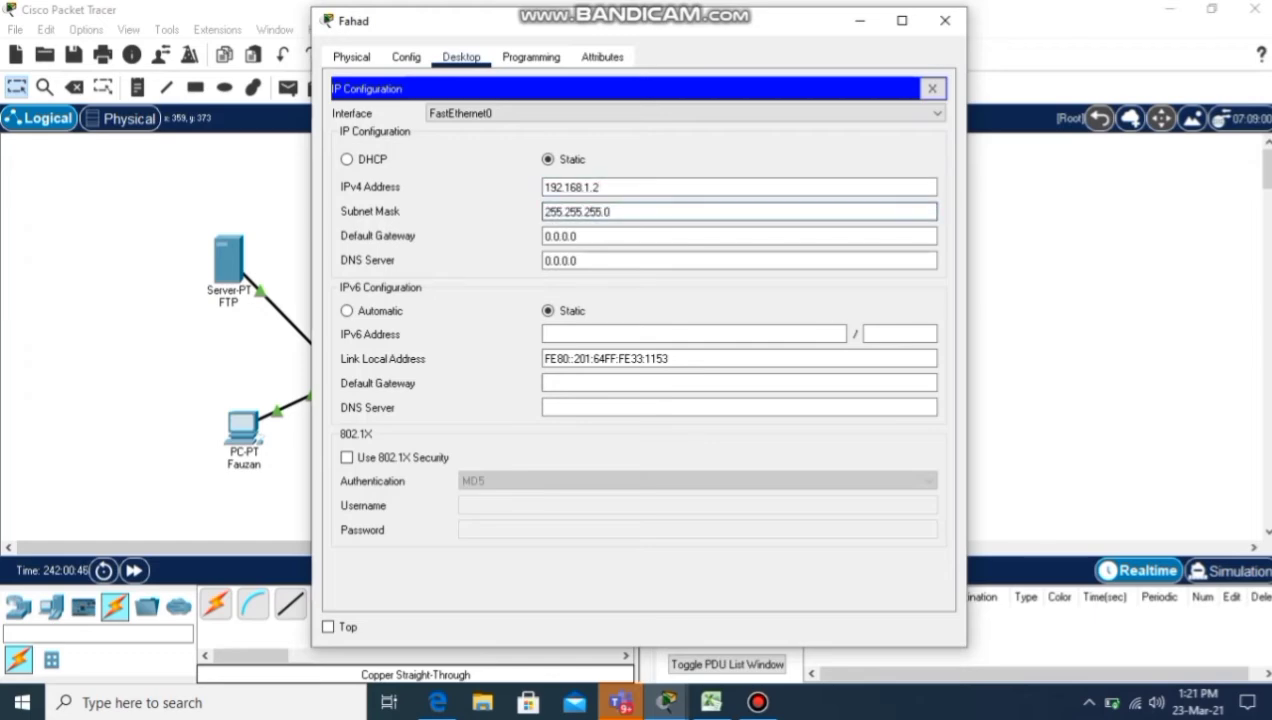
click(945, 20)
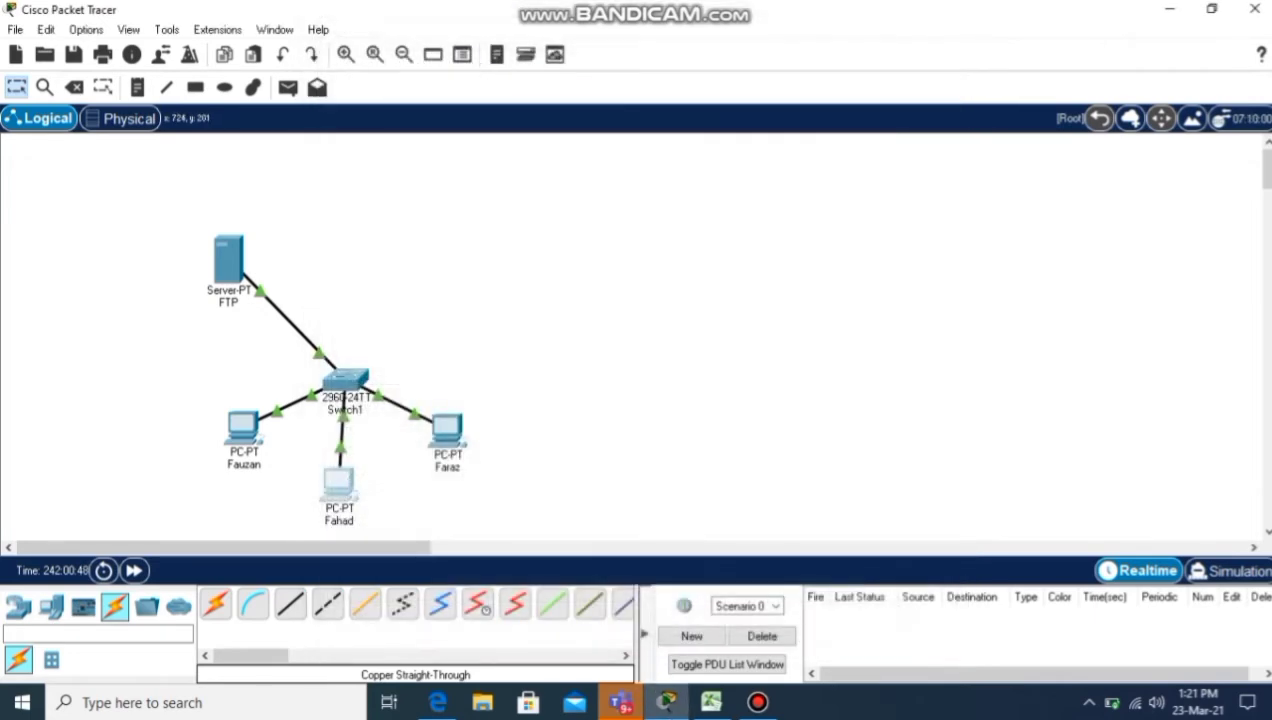
Assign the PC on switch port FastEthernet0/3 the static IPv4 address 192.168.1.3 with subnet mask 255.255.255.0, then close its window.
click(447, 428)
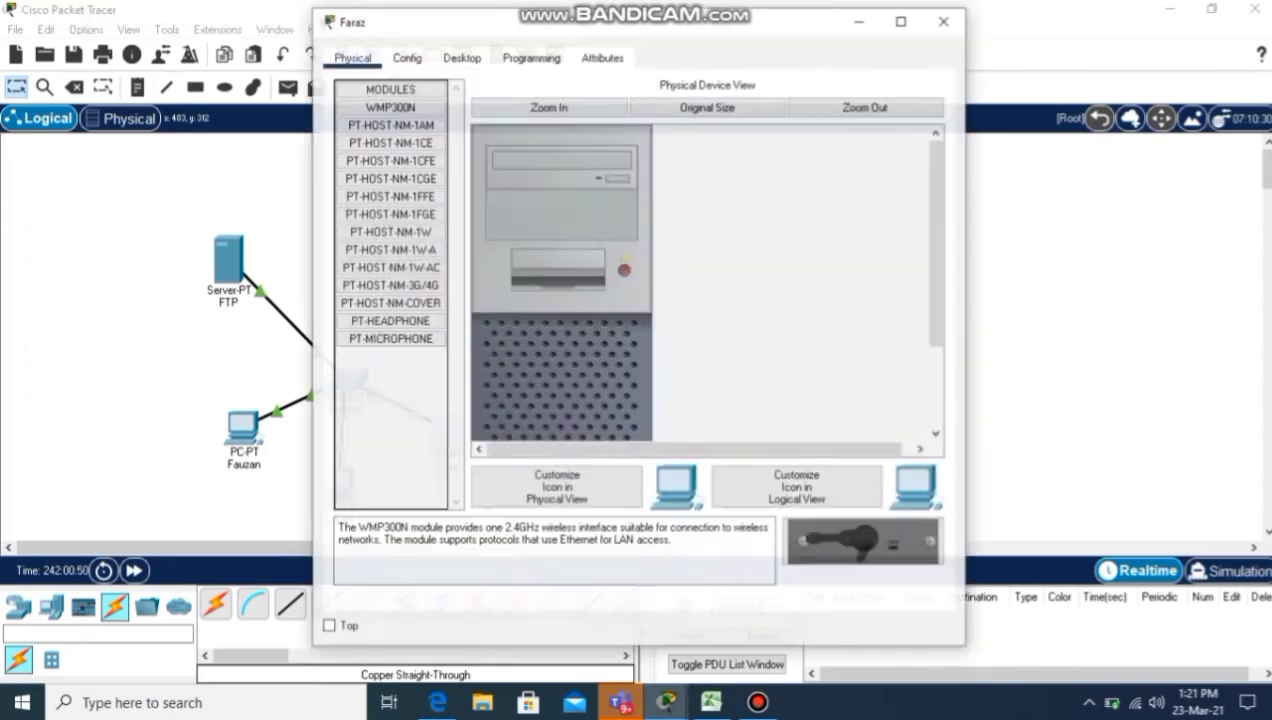
click(461, 57)
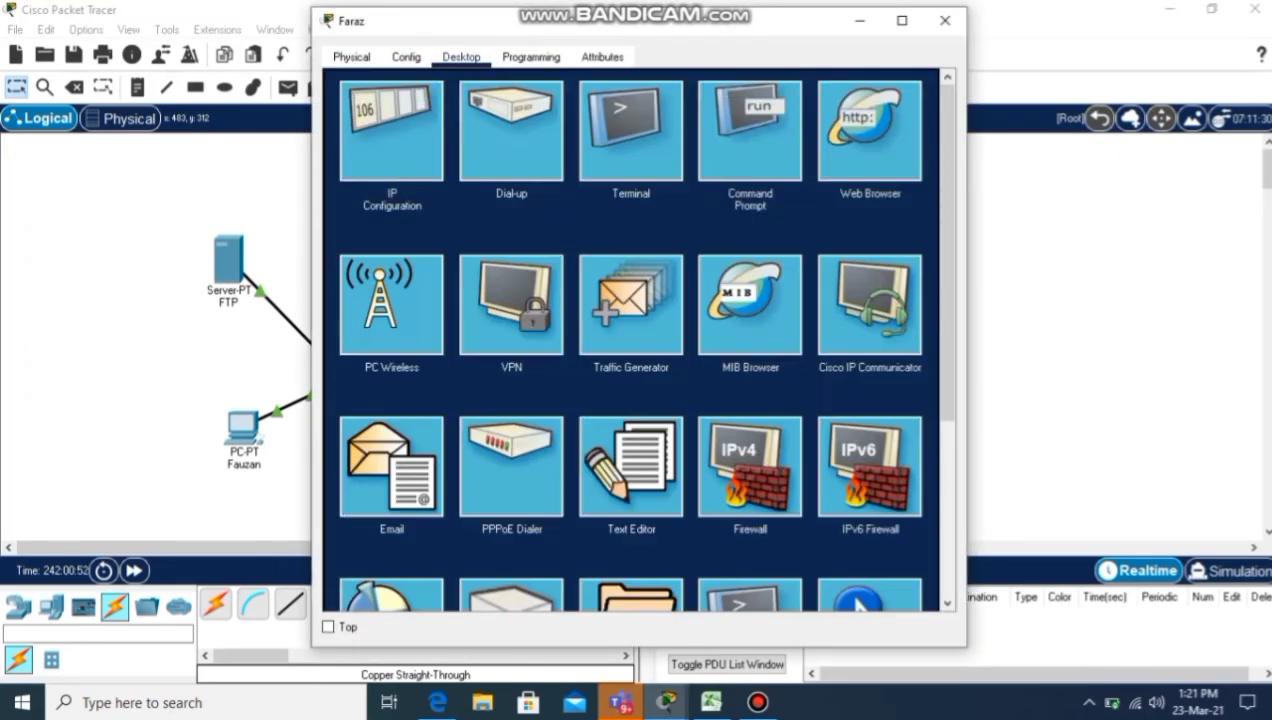
click(391, 132)
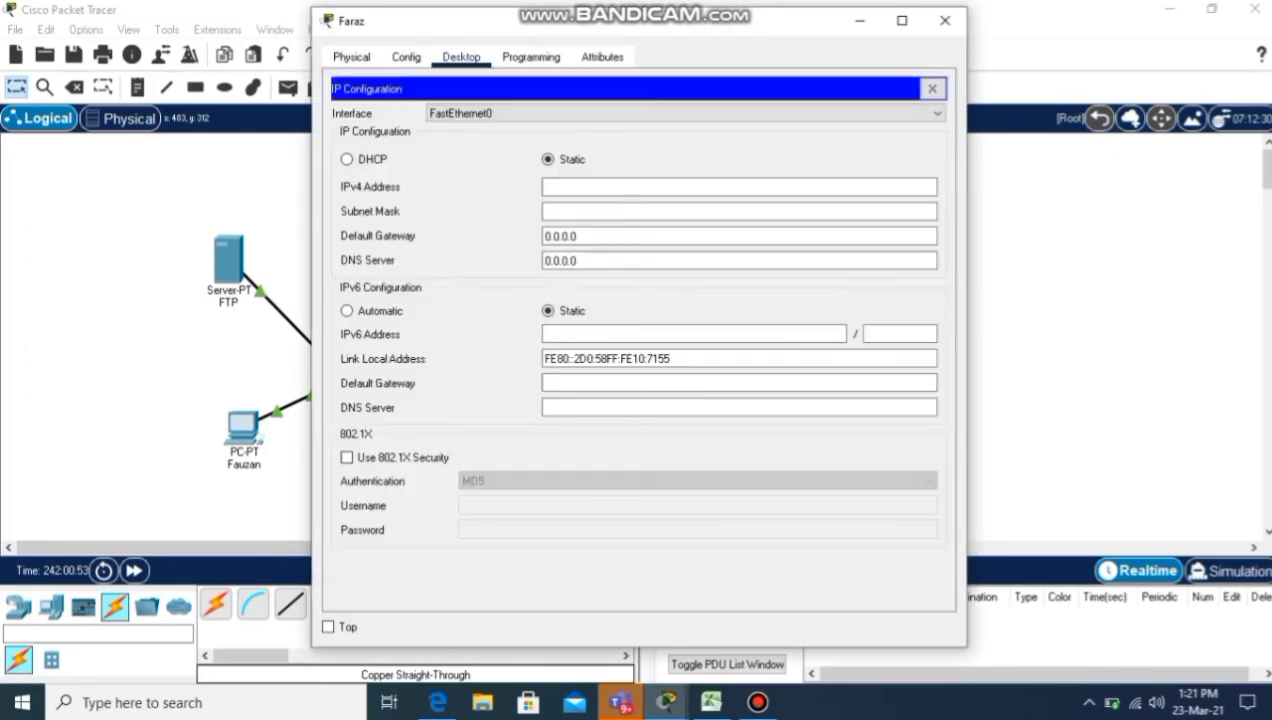
click(700, 187)
text(192)
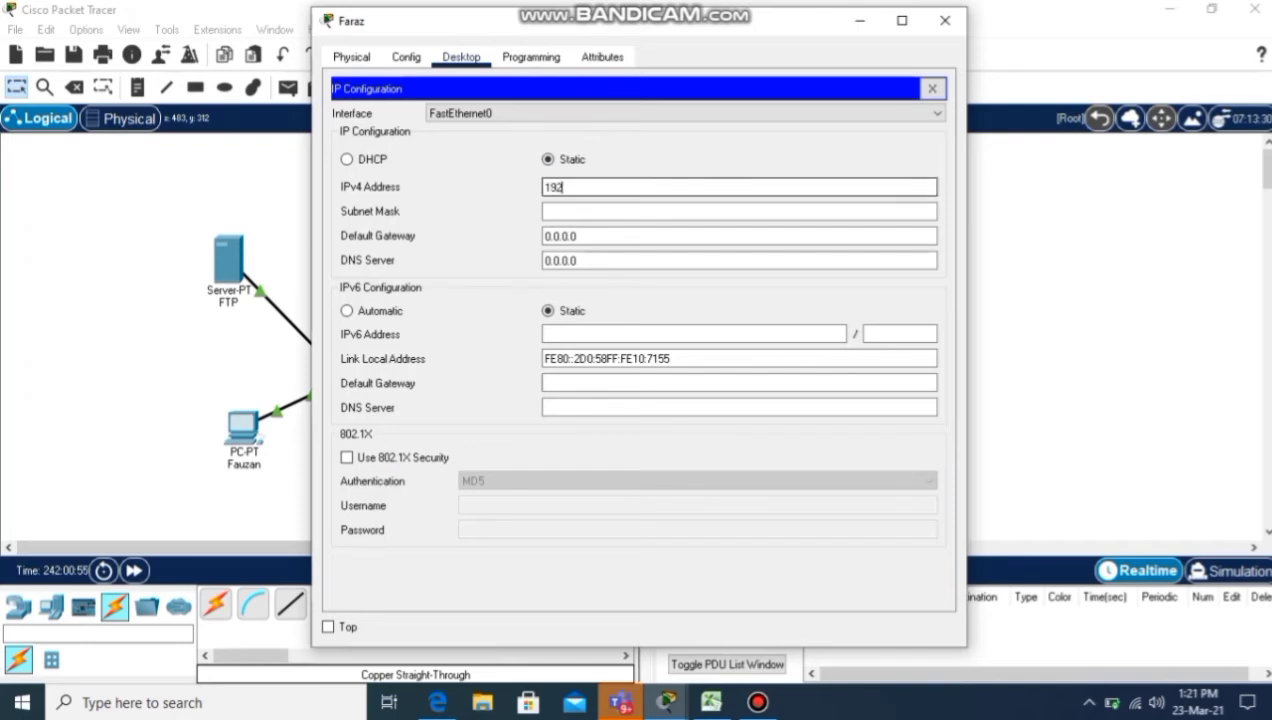
text(.168.1.3)
key(Tab)
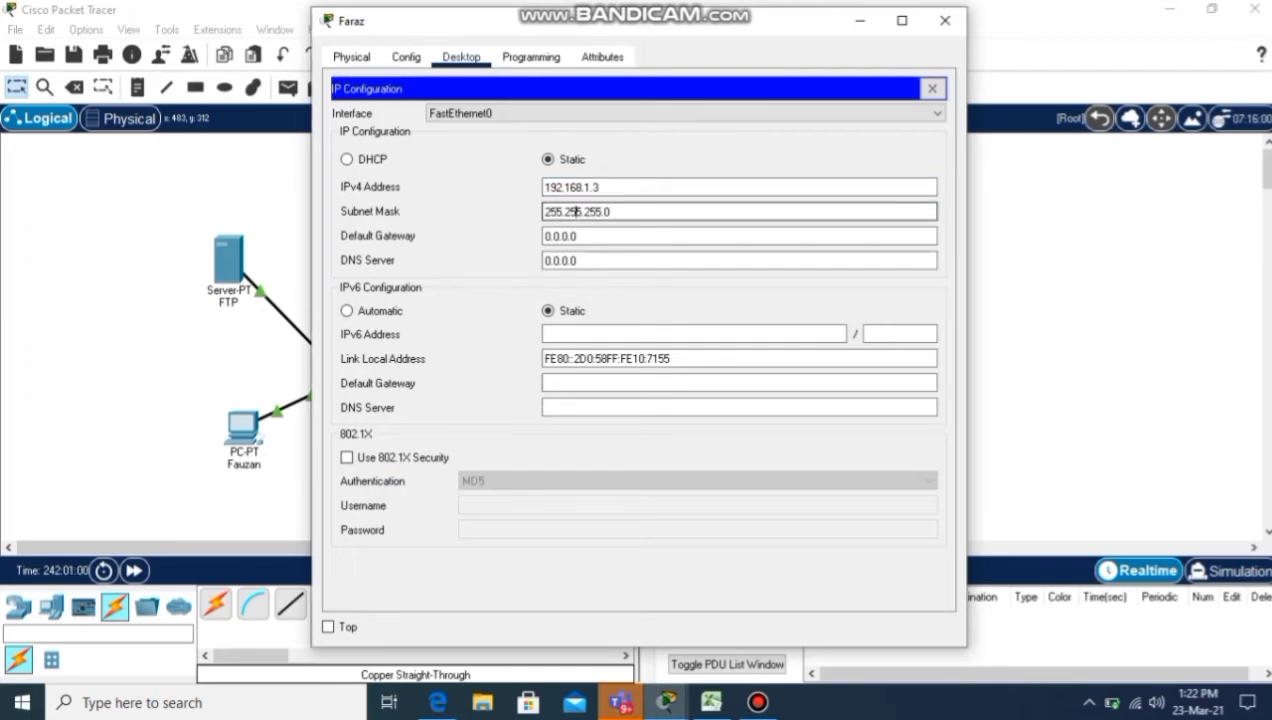
click(944, 20)
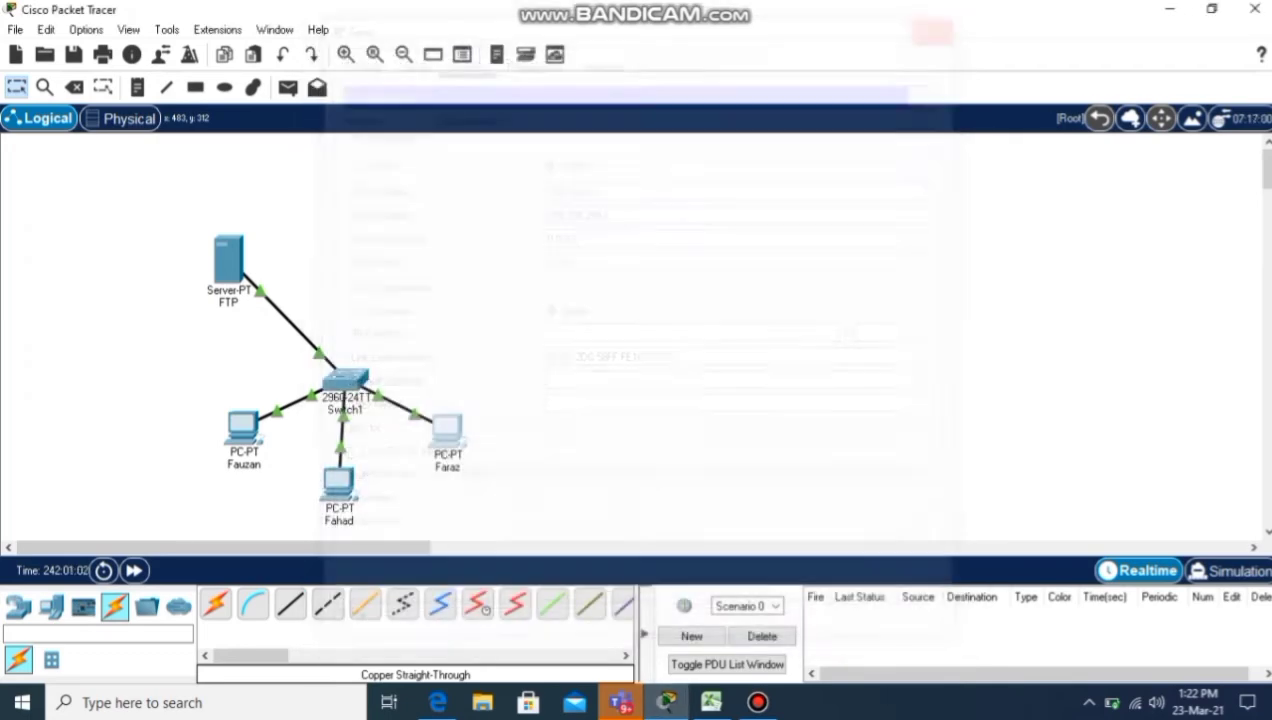
Assign the FTP server the static IPv4 address 192.168.1.50 with subnet mask 255.255.255.0.
click(227, 254)
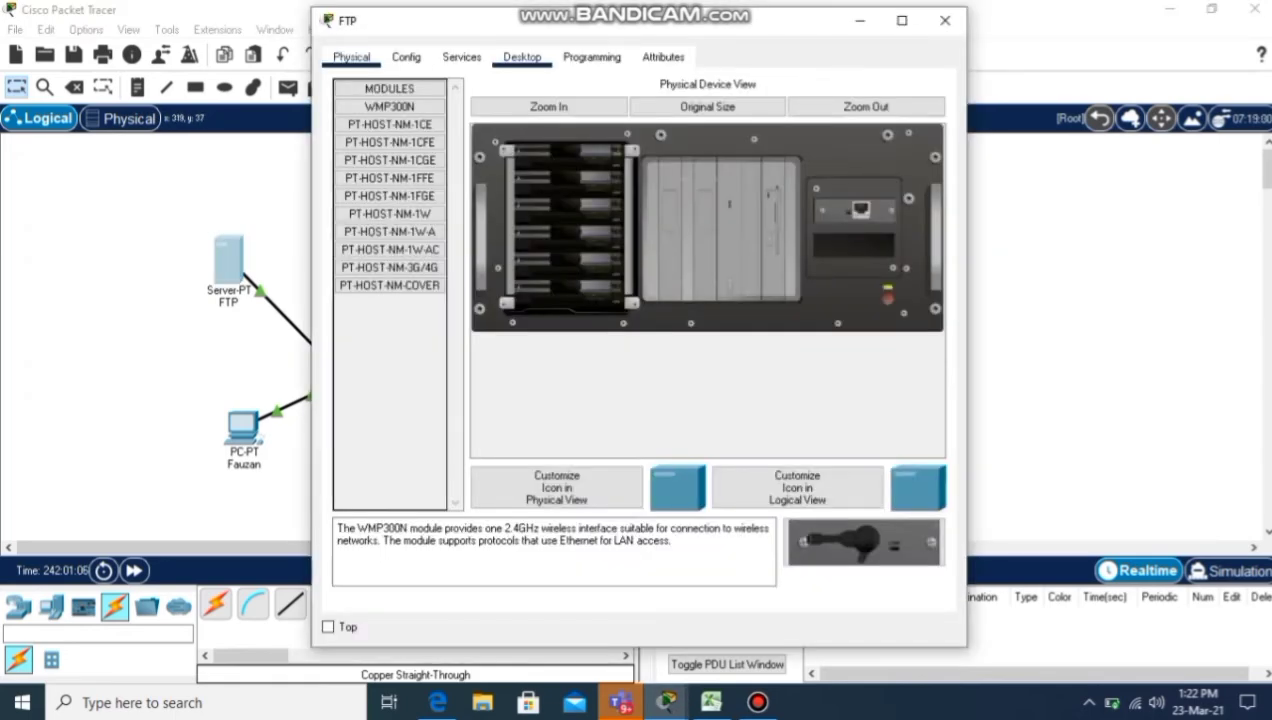
click(522, 57)
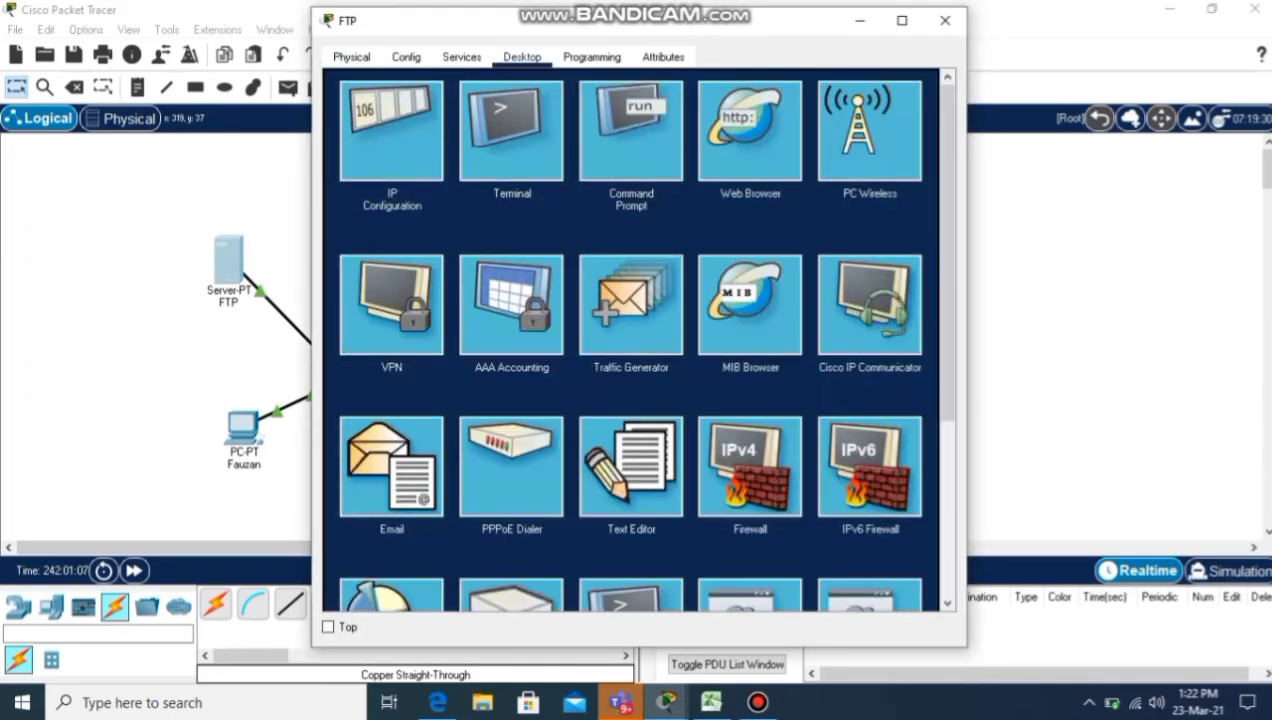
click(391, 132)
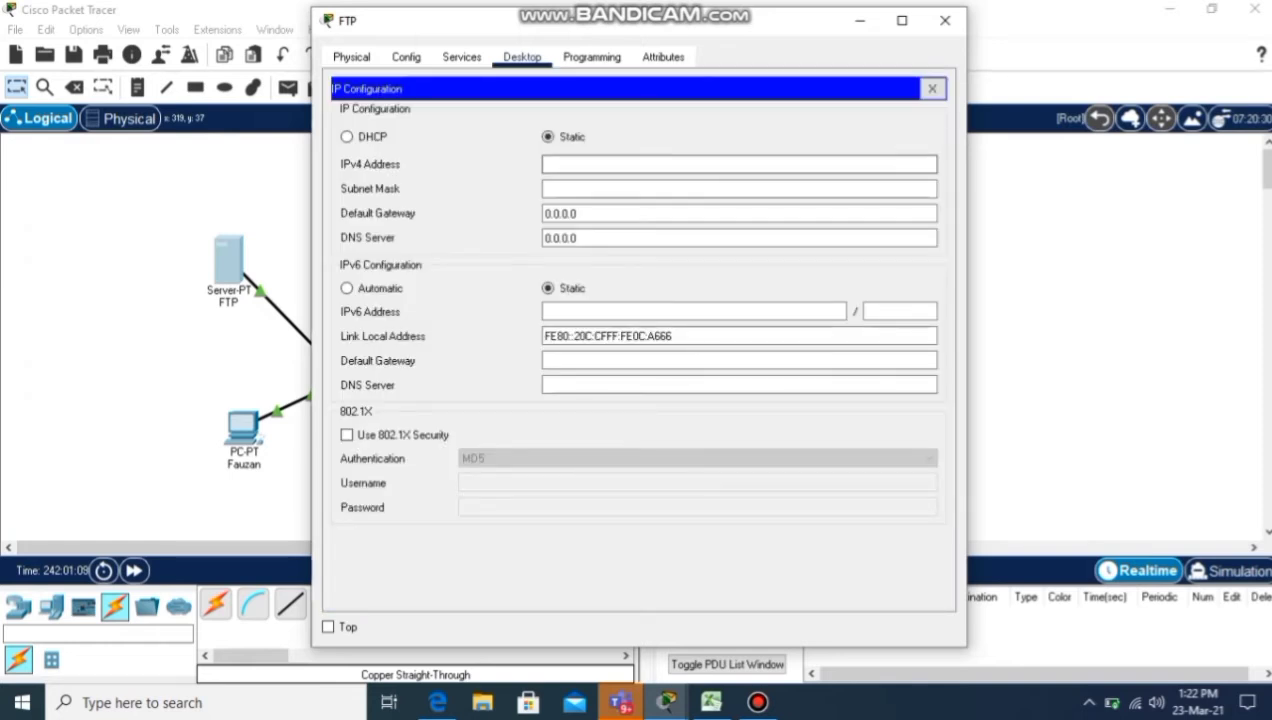
click(660, 164)
text(192.168)
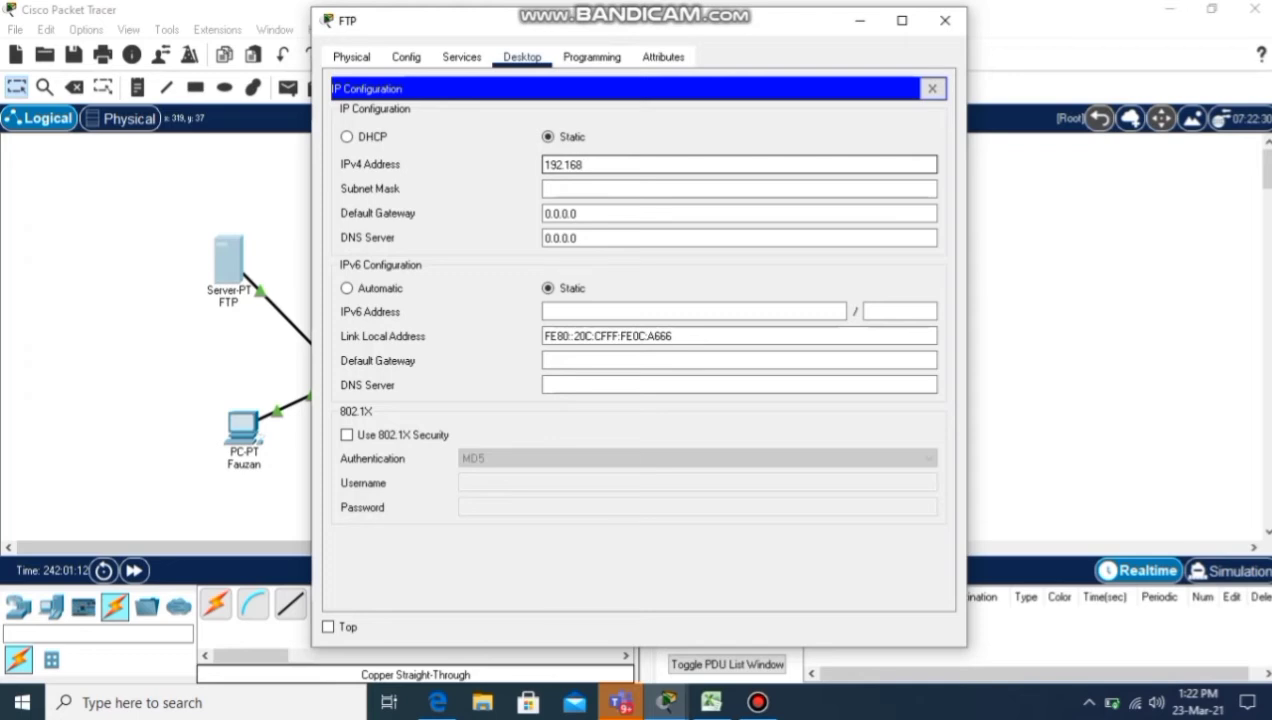
text(.1.50)
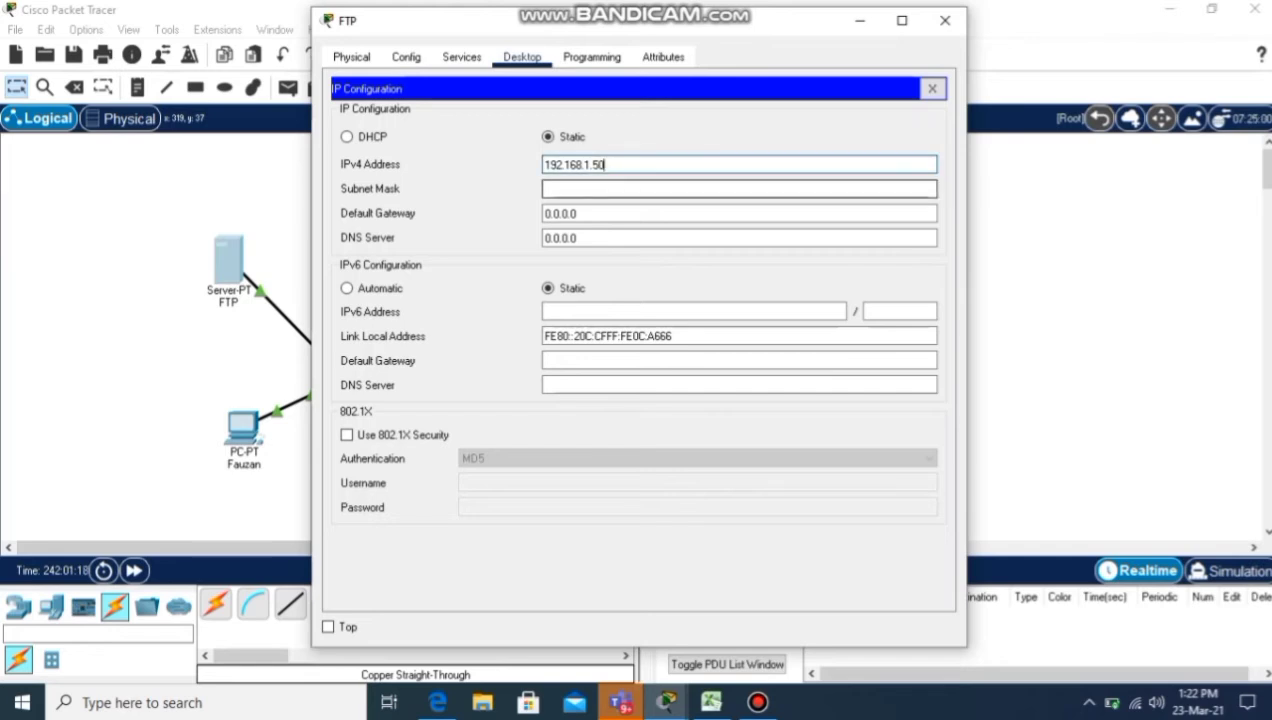
click(562, 189)
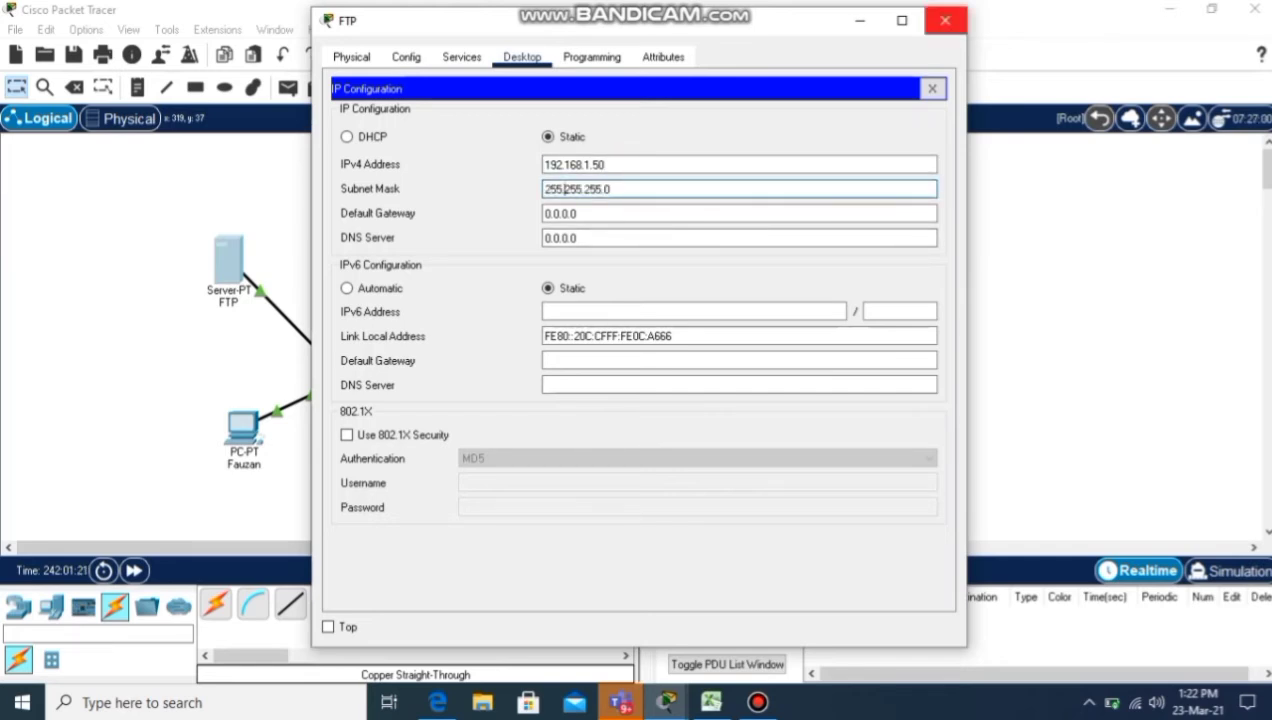
Close the FTP server's window, then enter global configuration mode in the 2960 switch's command line with enable and config terminal.
click(944, 21)
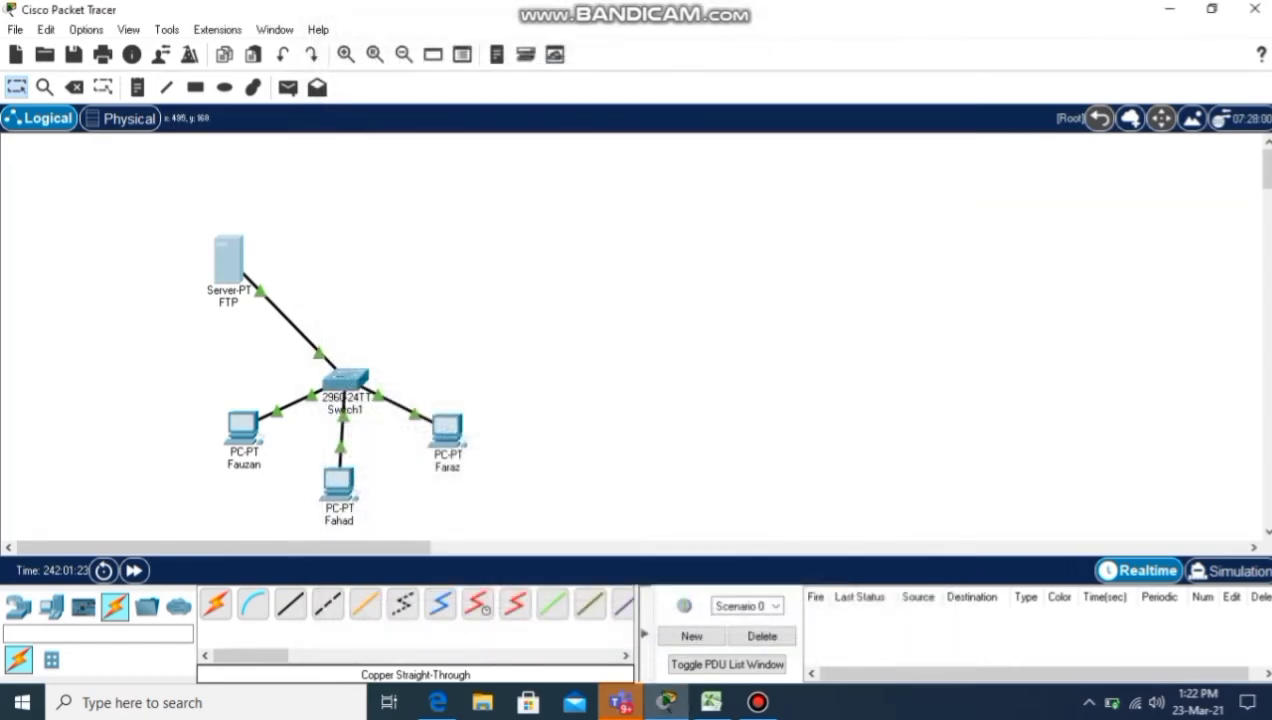
click(345, 380)
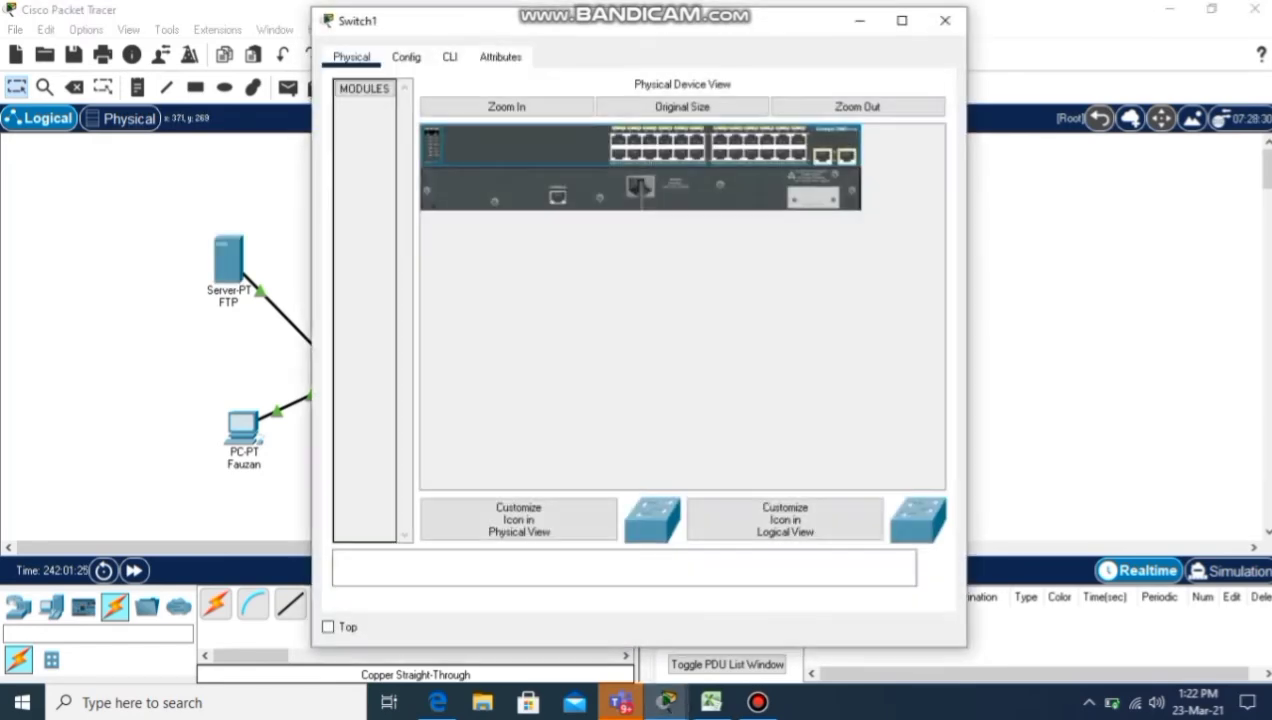
click(450, 57)
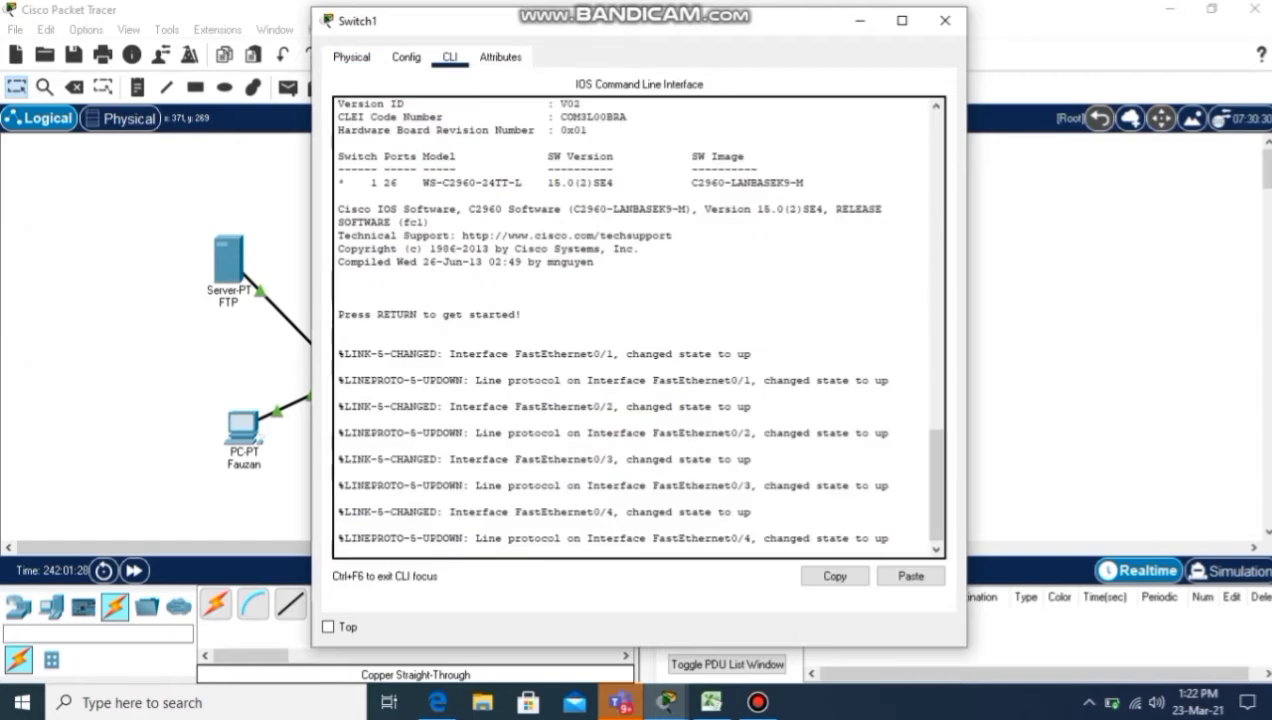
key(Return)
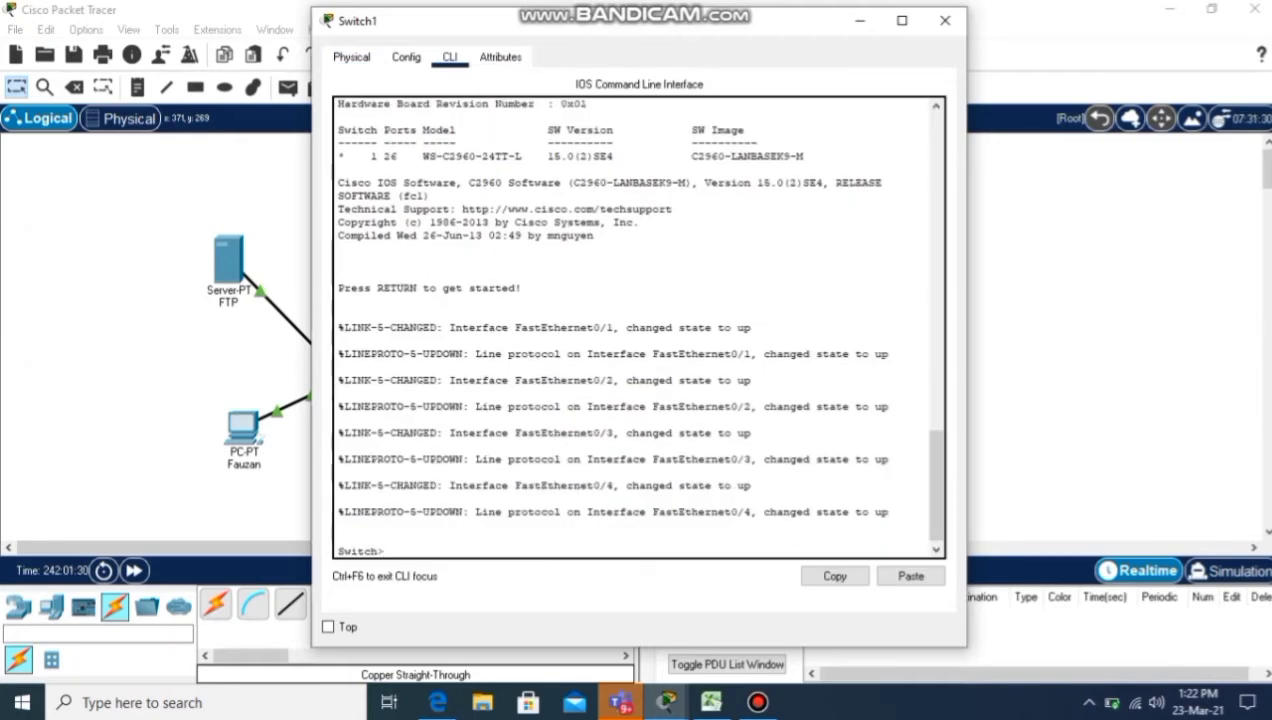
text(enable)
key(Return)
text(co)
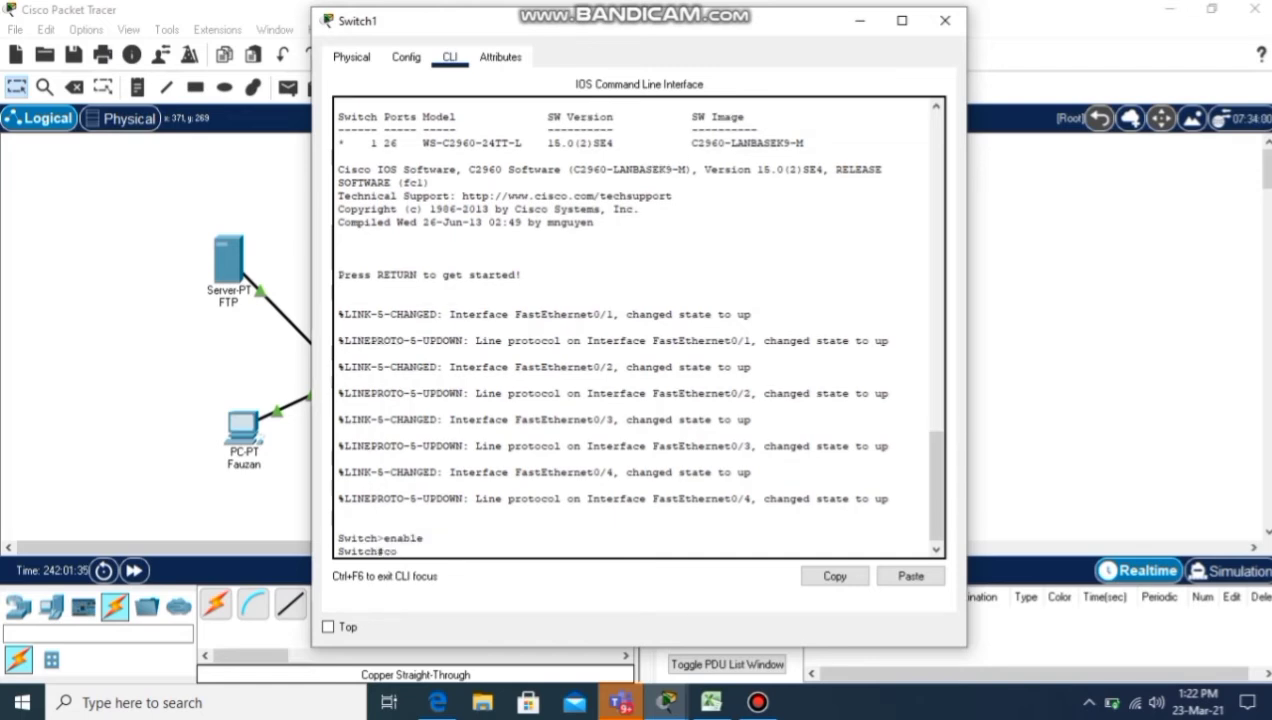
text(nfig terminal)
key(Return)
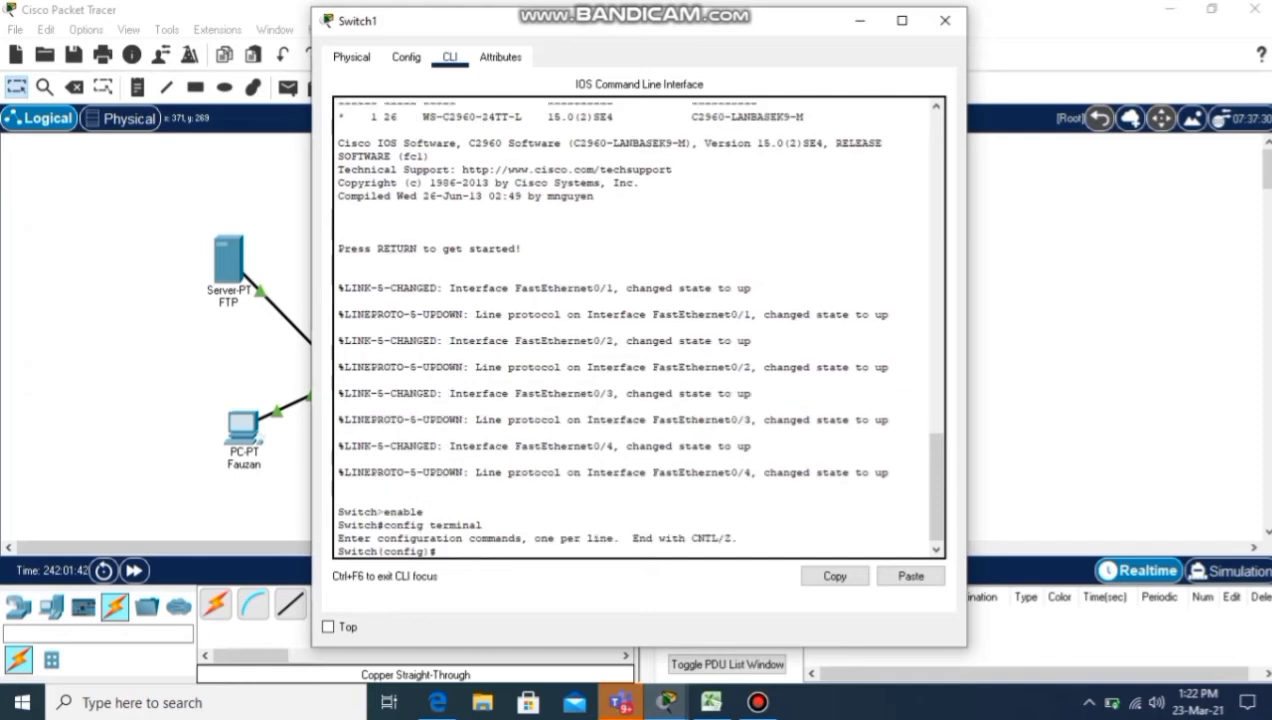
Give the switch's VLAN 1 interface the IP address 192.168.1.10 with subnet mask 255.255.255.0.
text(interface vlan 1)
key(Return)
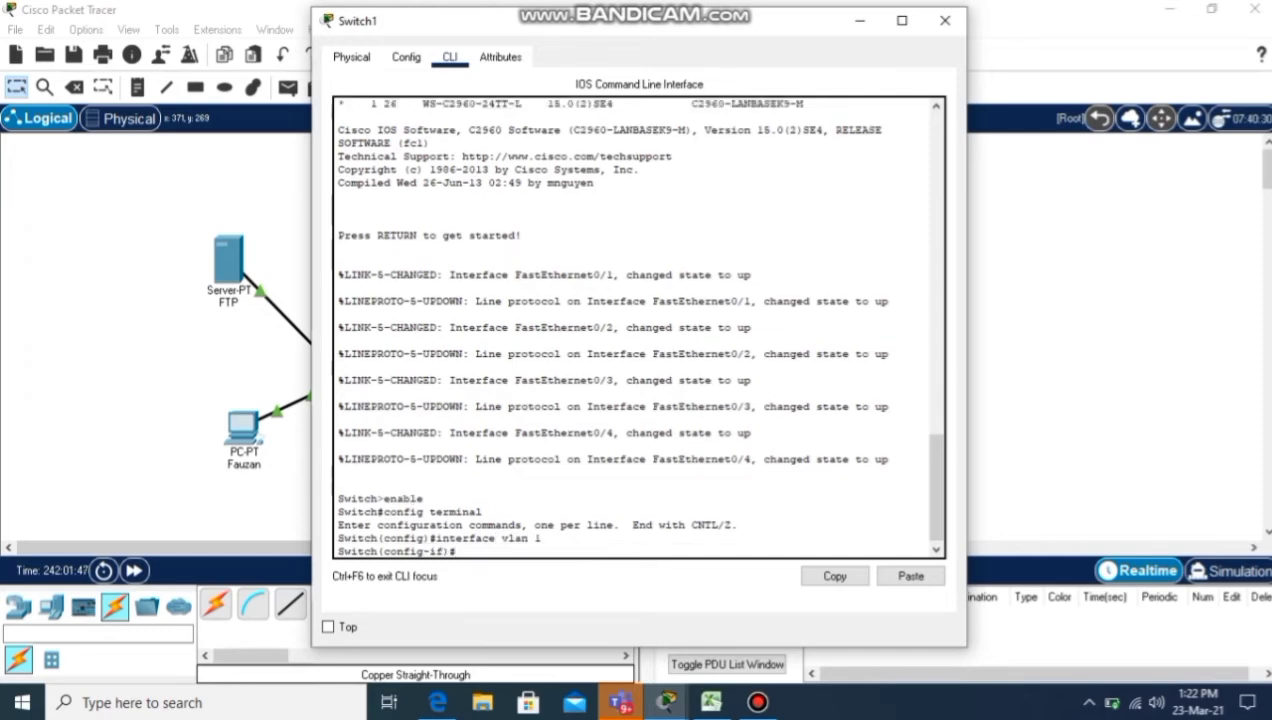
text(ip address 192.16)
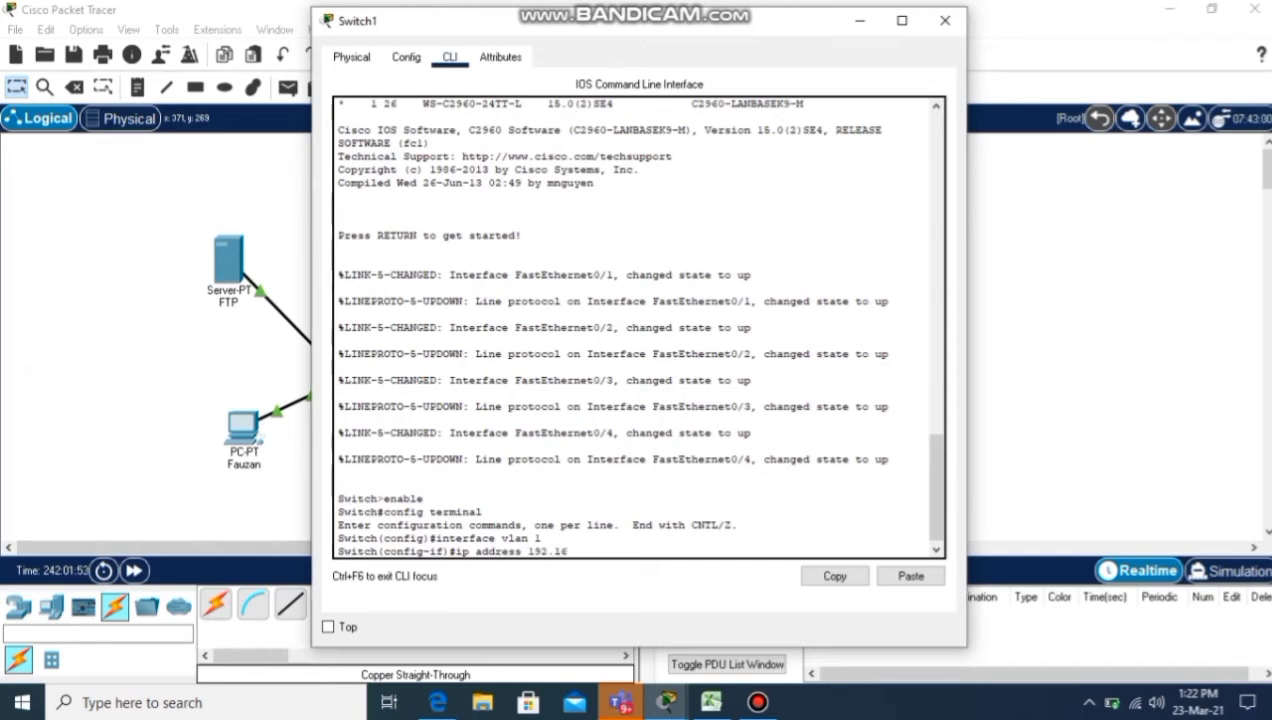
text(8.1)
text(.10)
key(Return)
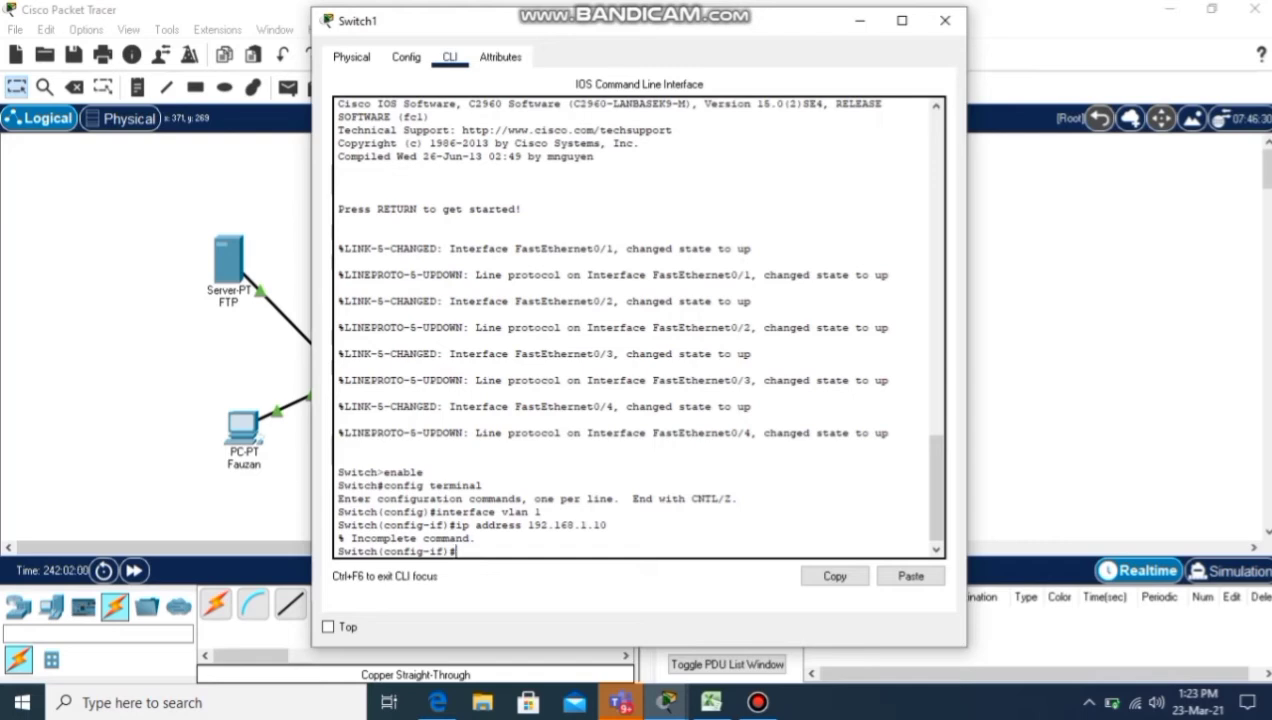
key(Up)
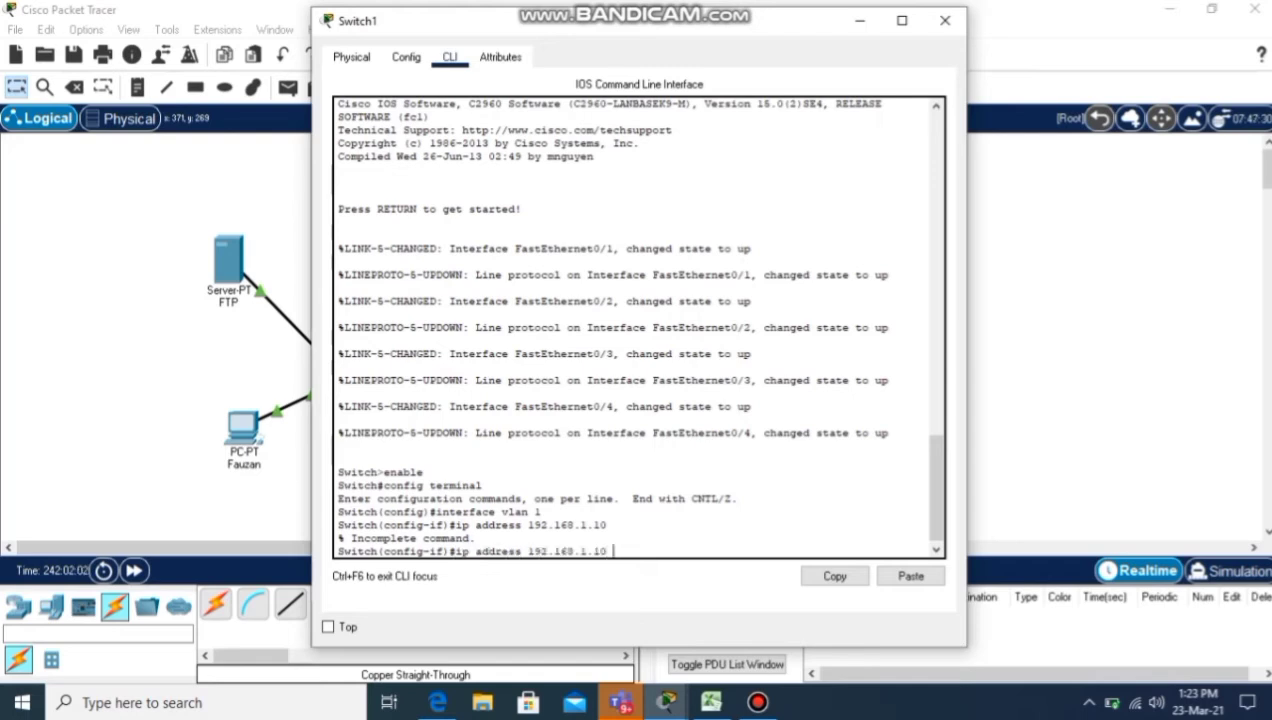
text(255.255.255.0)
key(Return)
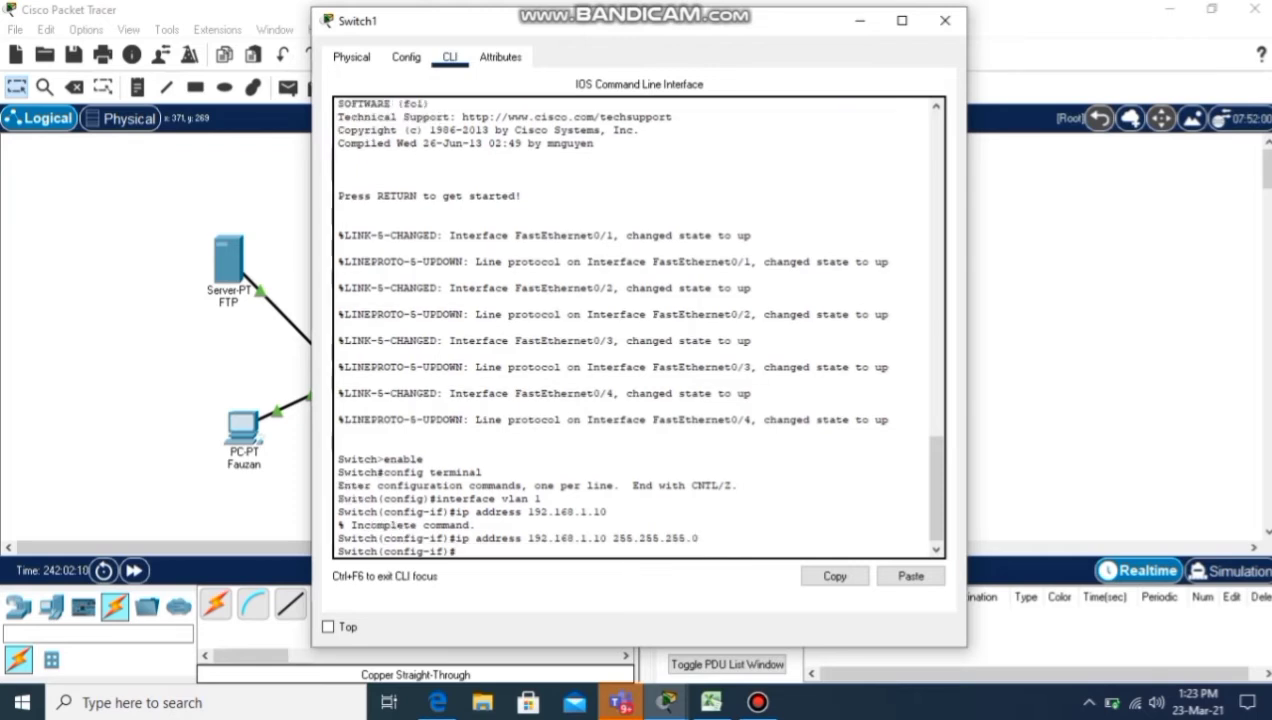
Enable the VLAN 1 interface with the no shut command, then close the switch's window.
text(no shut)
key(Return)
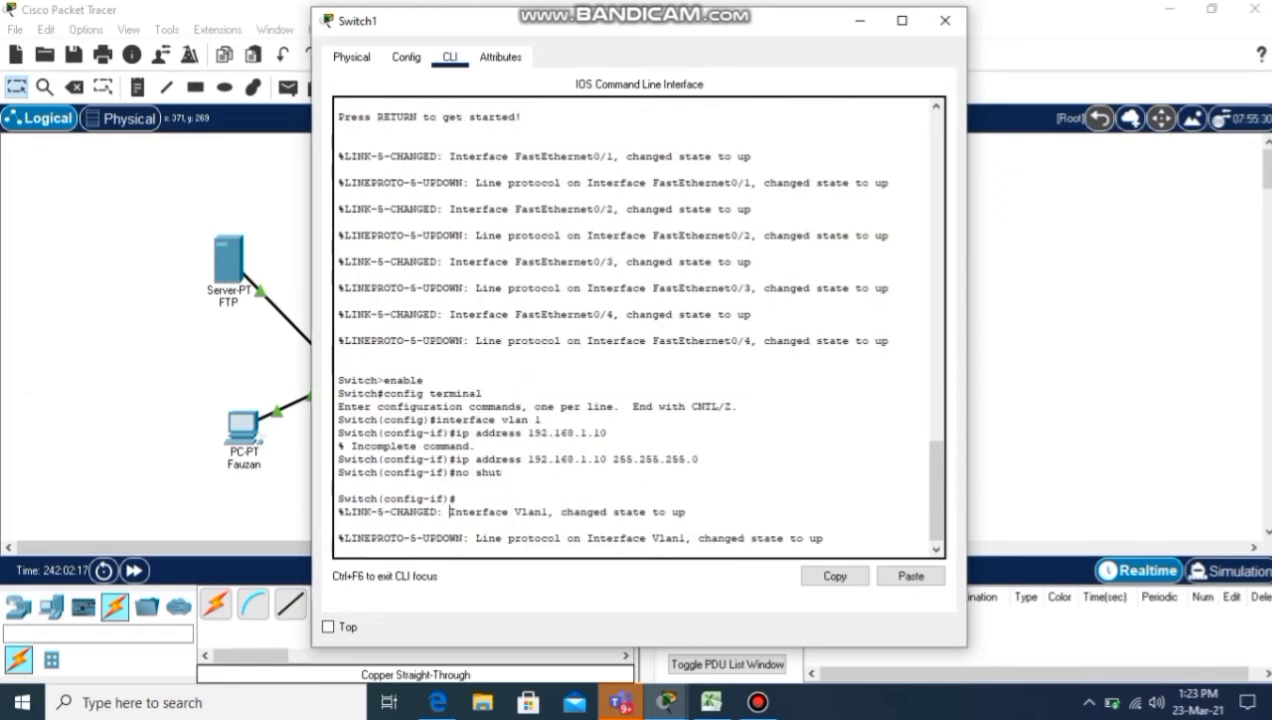
drag(449, 511, 824, 538)
click(462, 499)
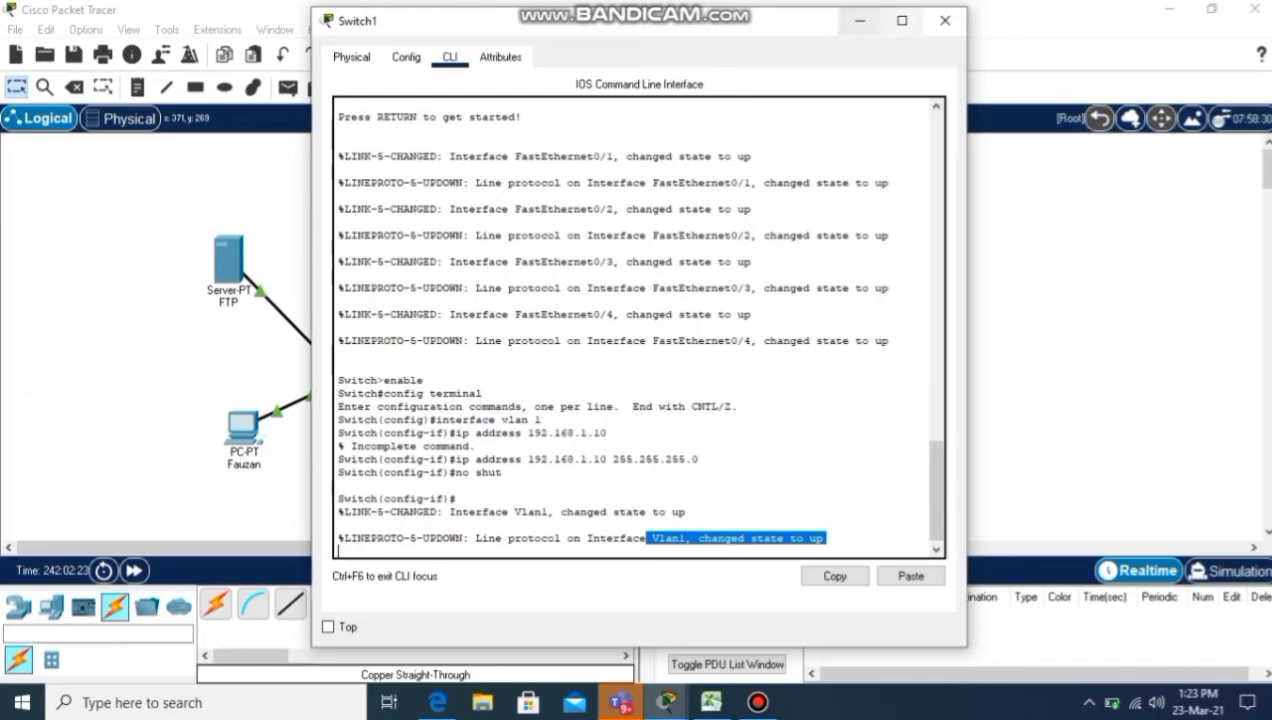
click(945, 21)
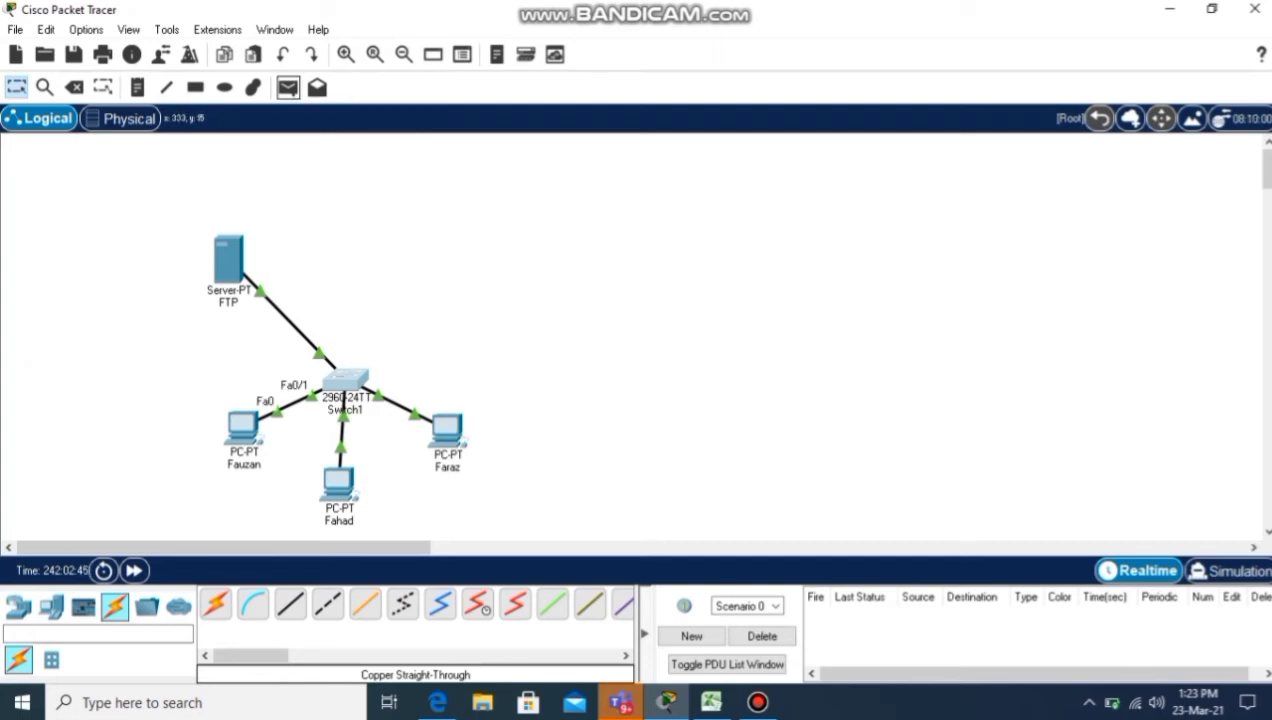
Send simple PDUs to the PC directly below the switch from the PCs on FastEthernet0/1 and FastEthernet0/3.
click(288, 87)
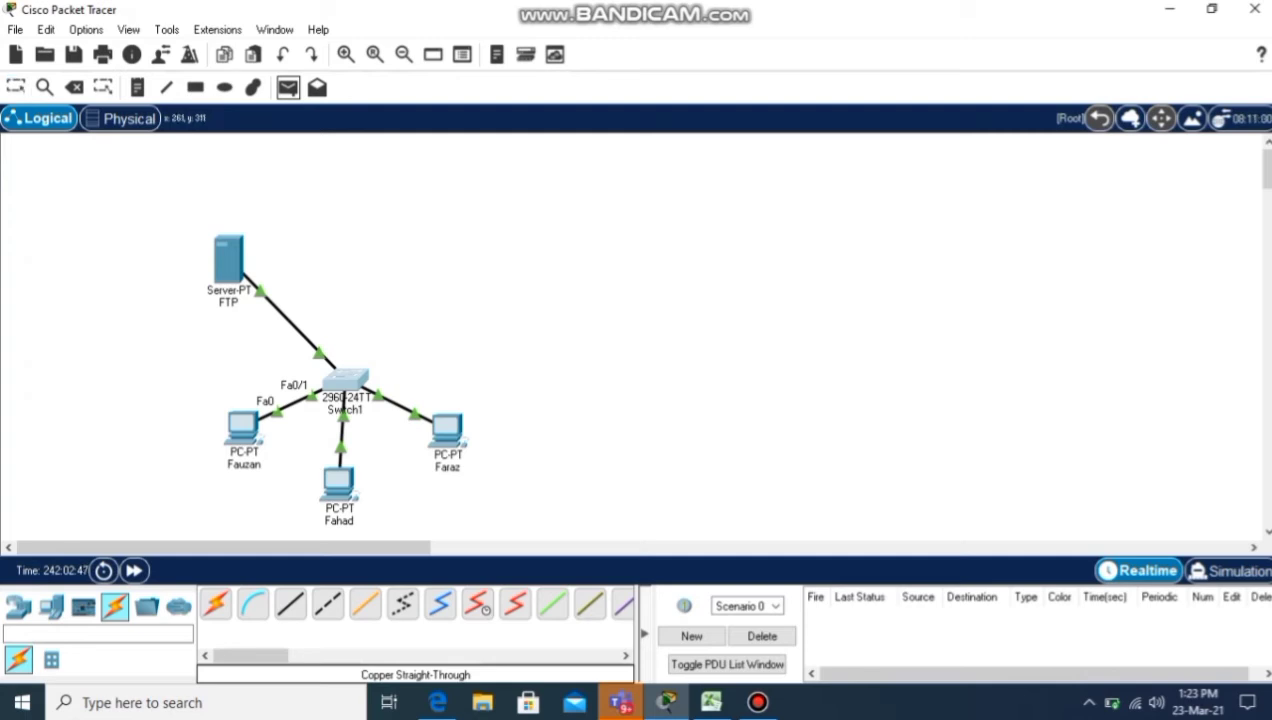
click(245, 430)
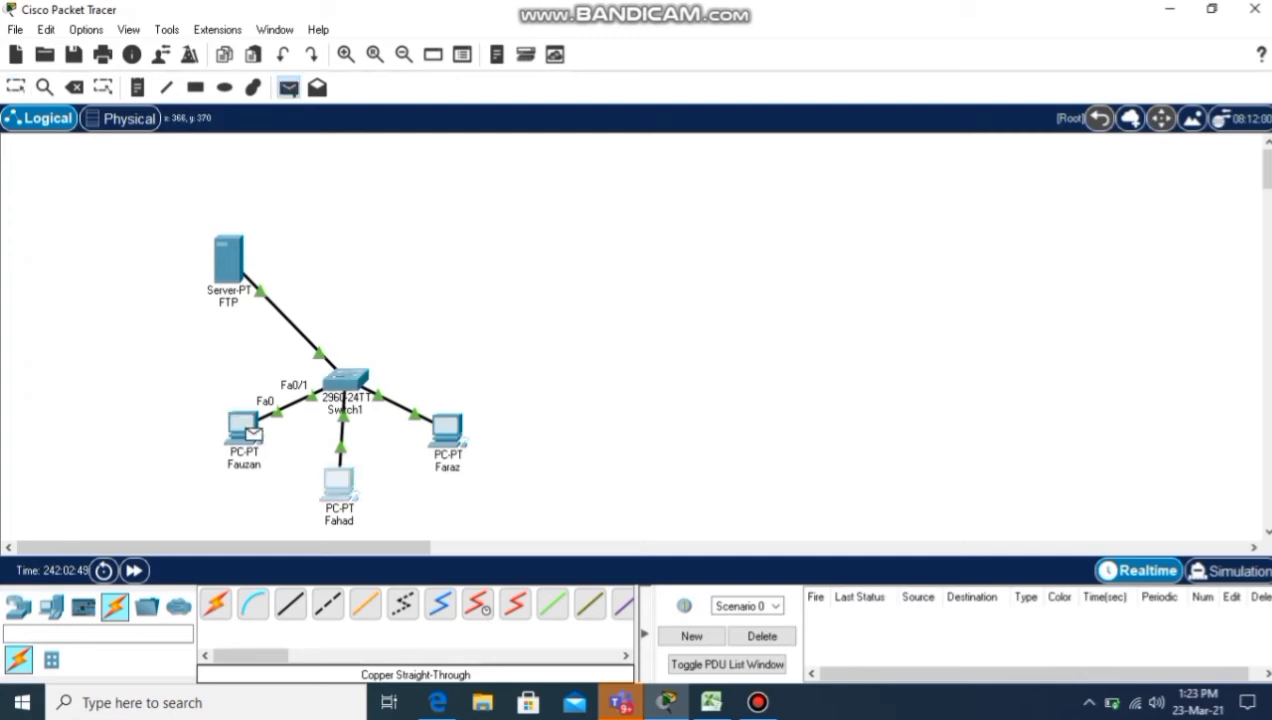
click(338, 484)
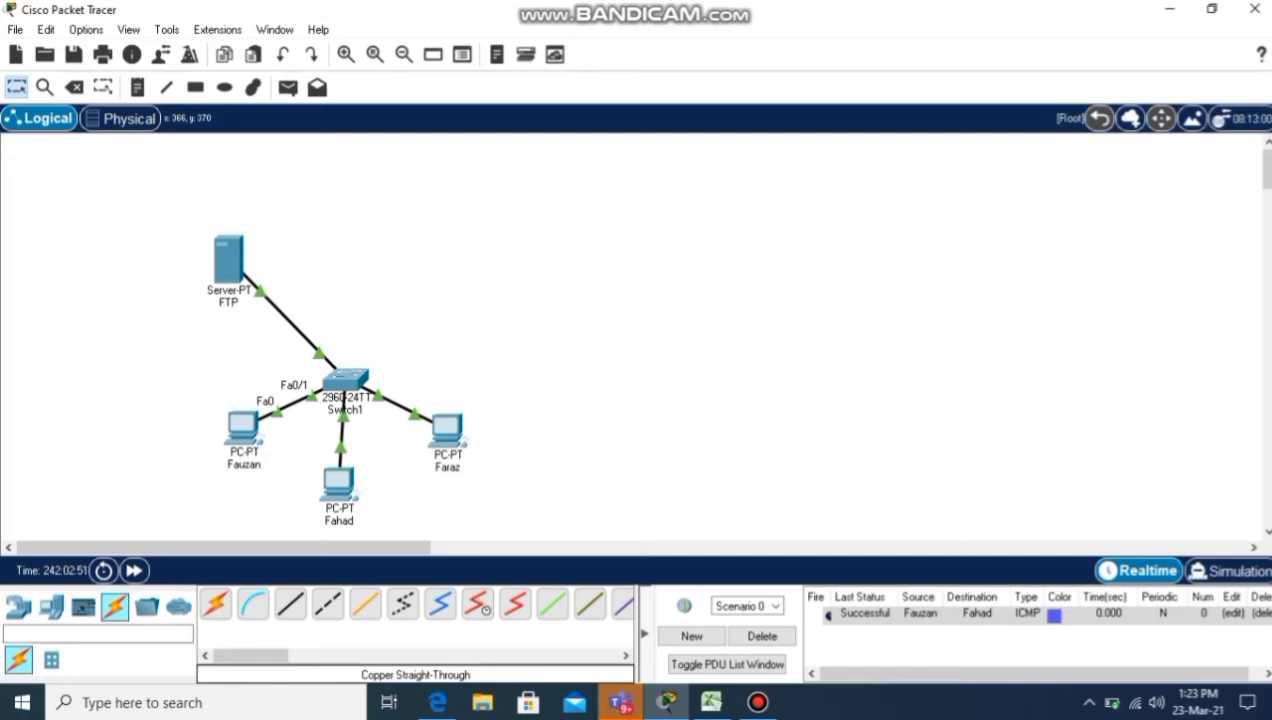
click(288, 87)
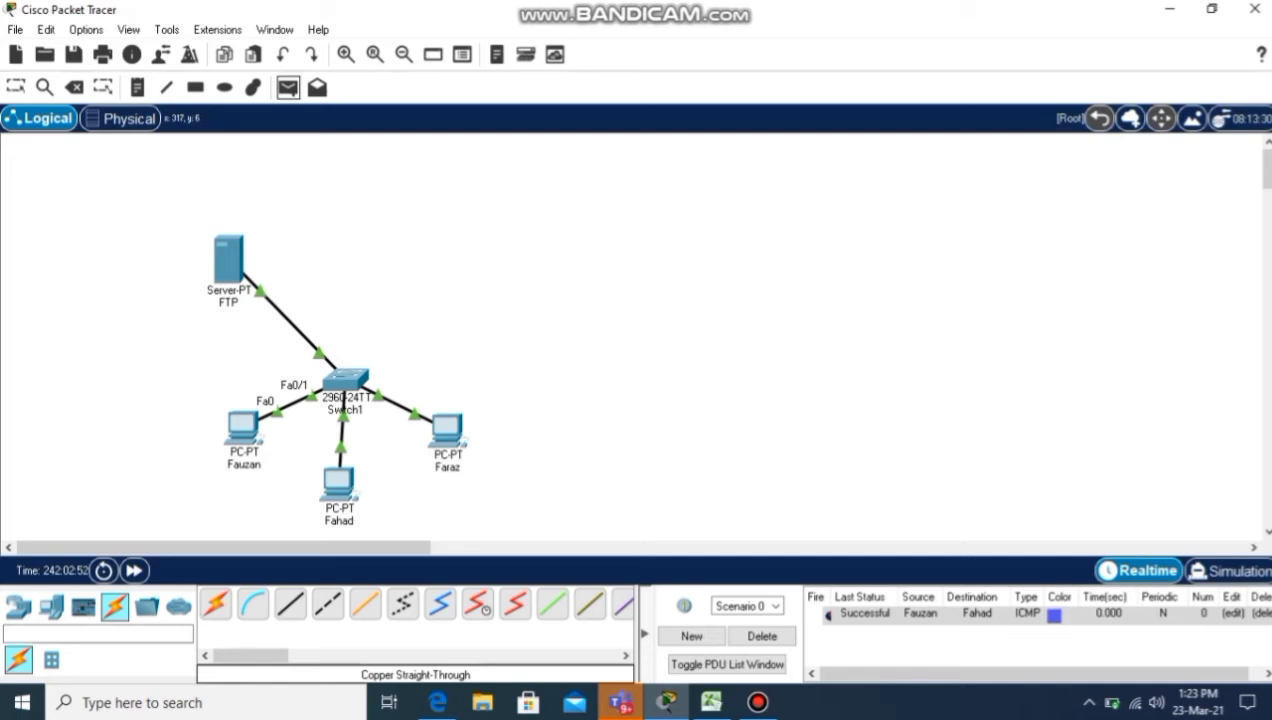
click(450, 432)
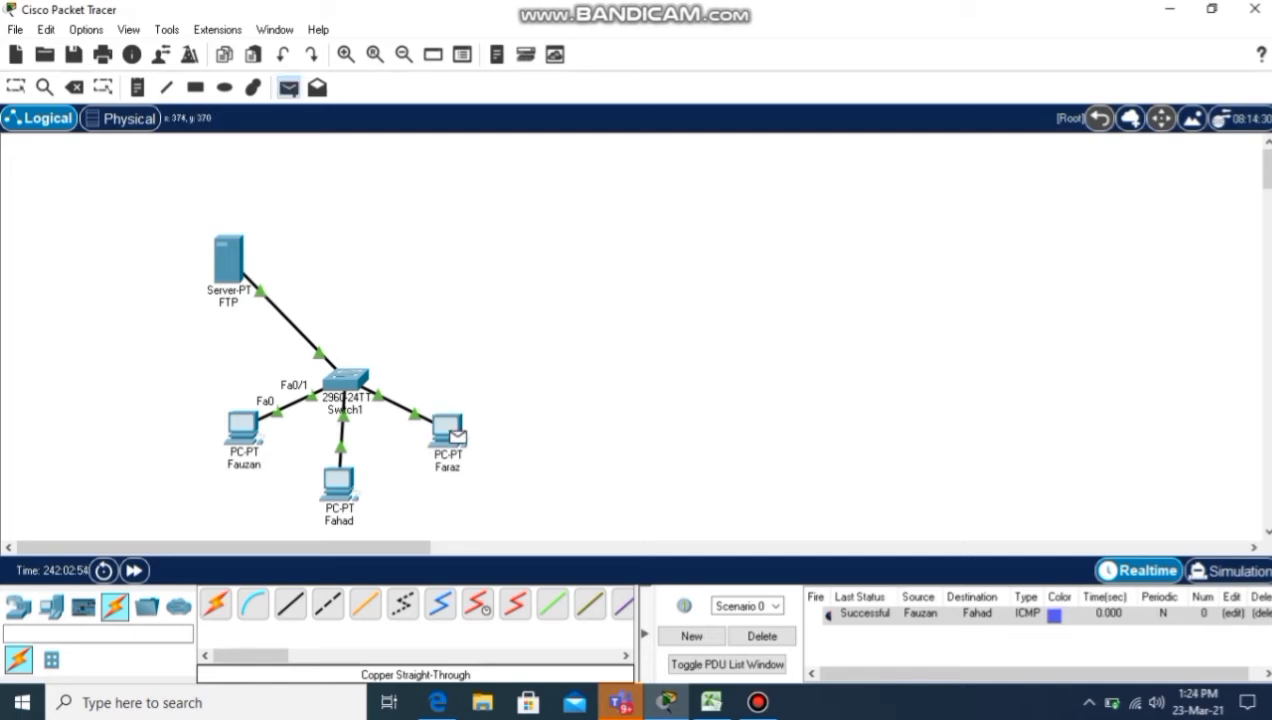
click(338, 484)
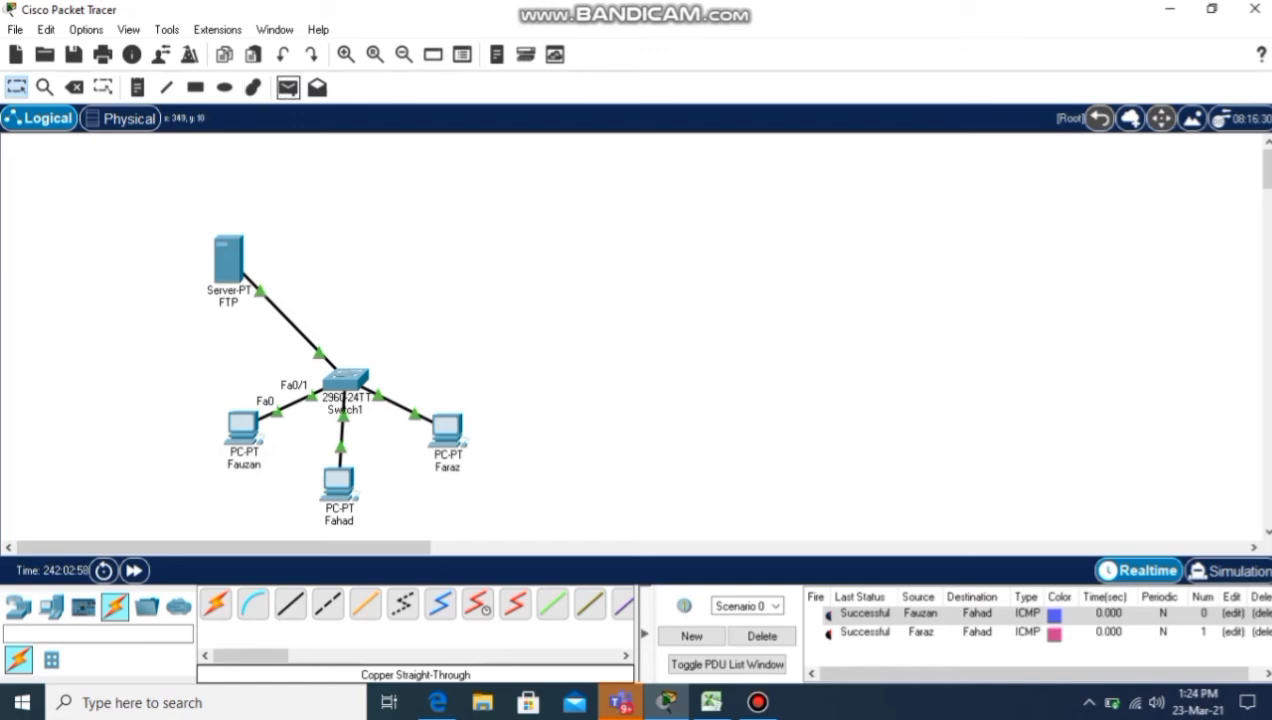
Send a simple PDU from the PC on switch port FastEthernet0/1 to the FTP server.
click(288, 87)
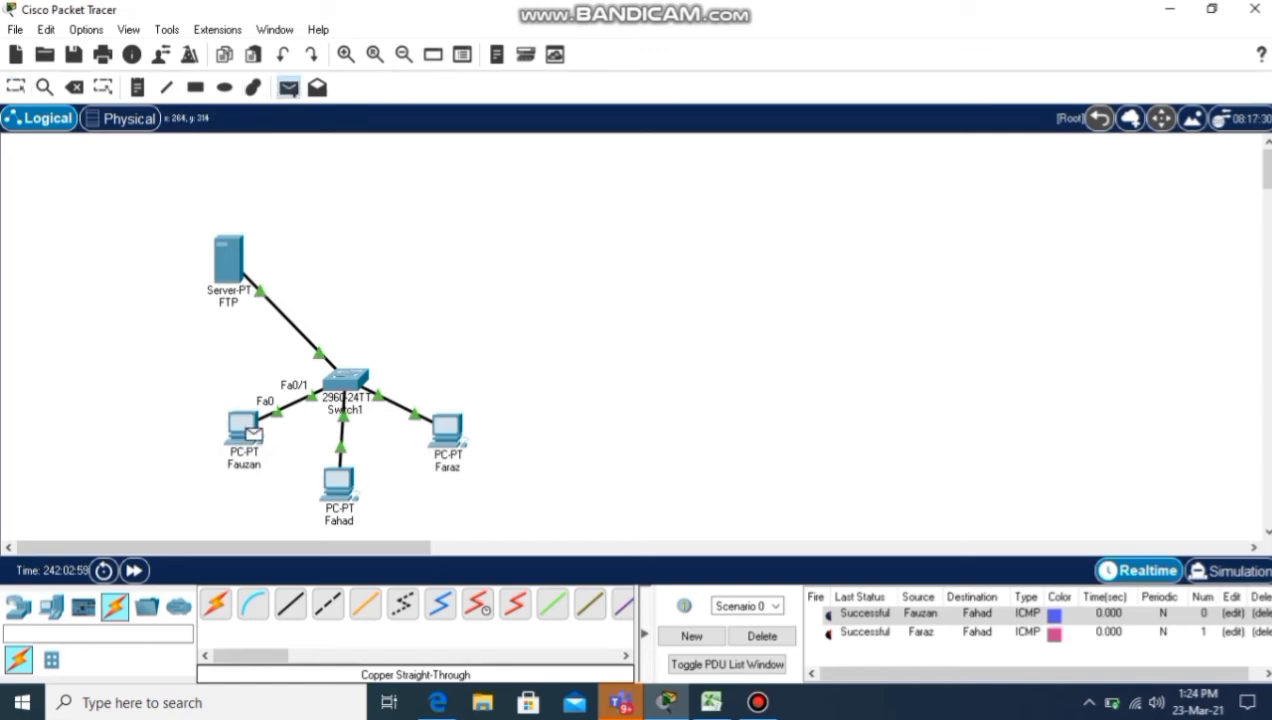
click(245, 428)
click(228, 258)
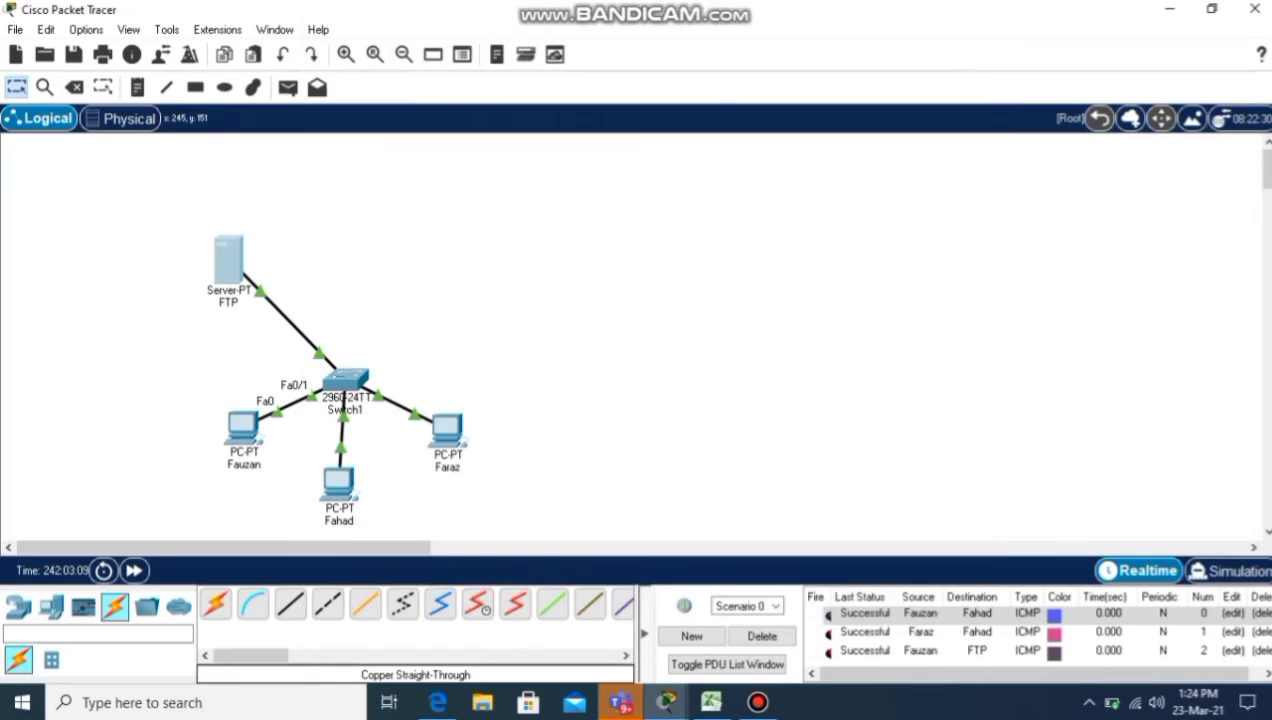
Review the FTP server's IP configuration, then close that configuration view.
click(228, 268)
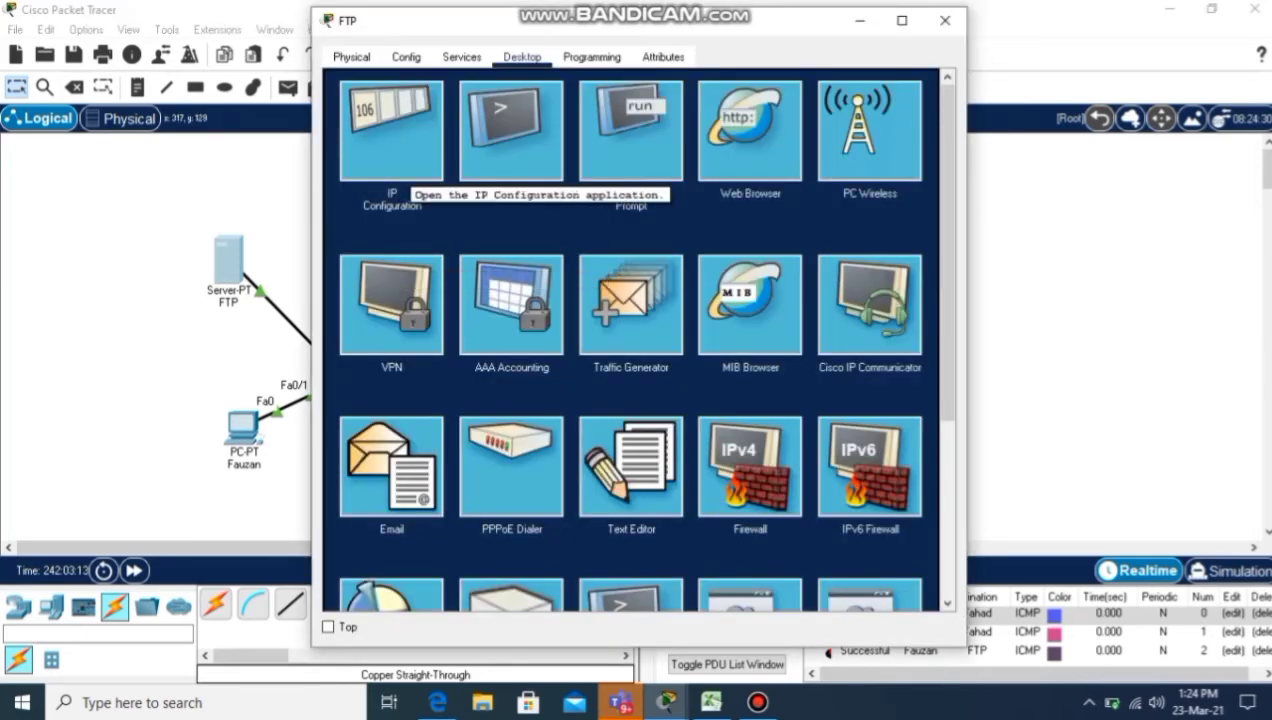
click(400, 175)
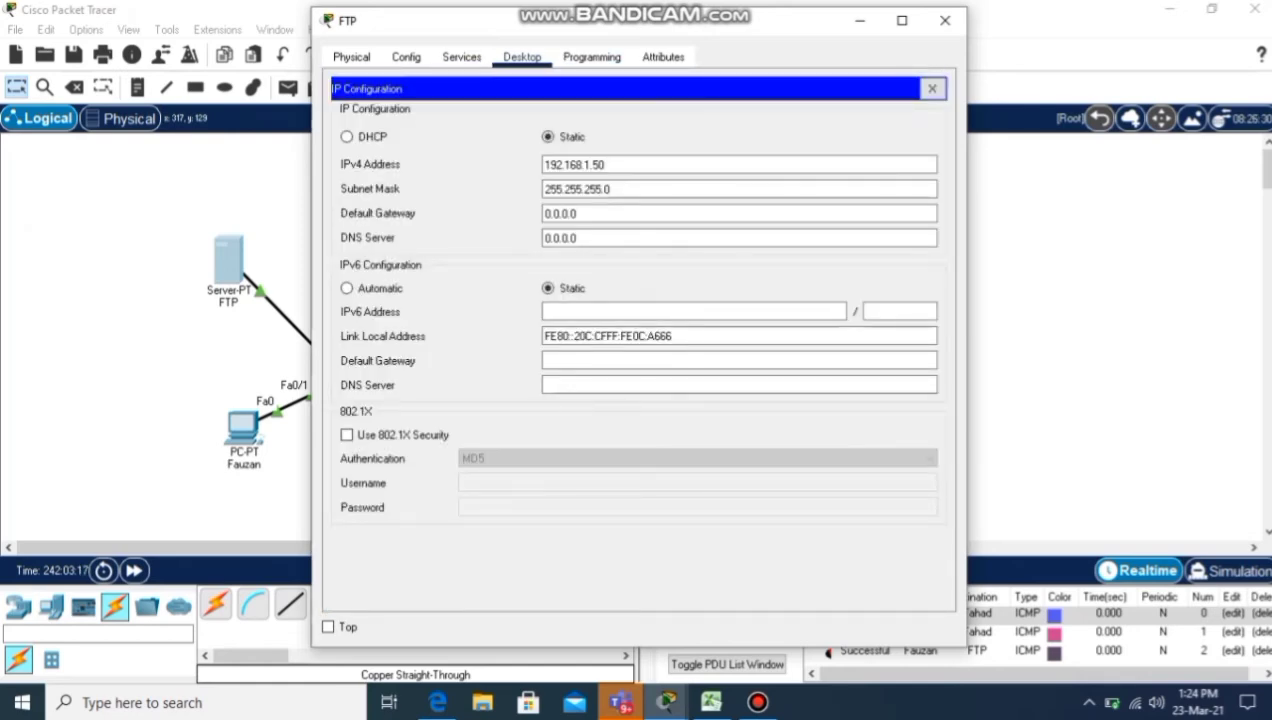
click(932, 88)
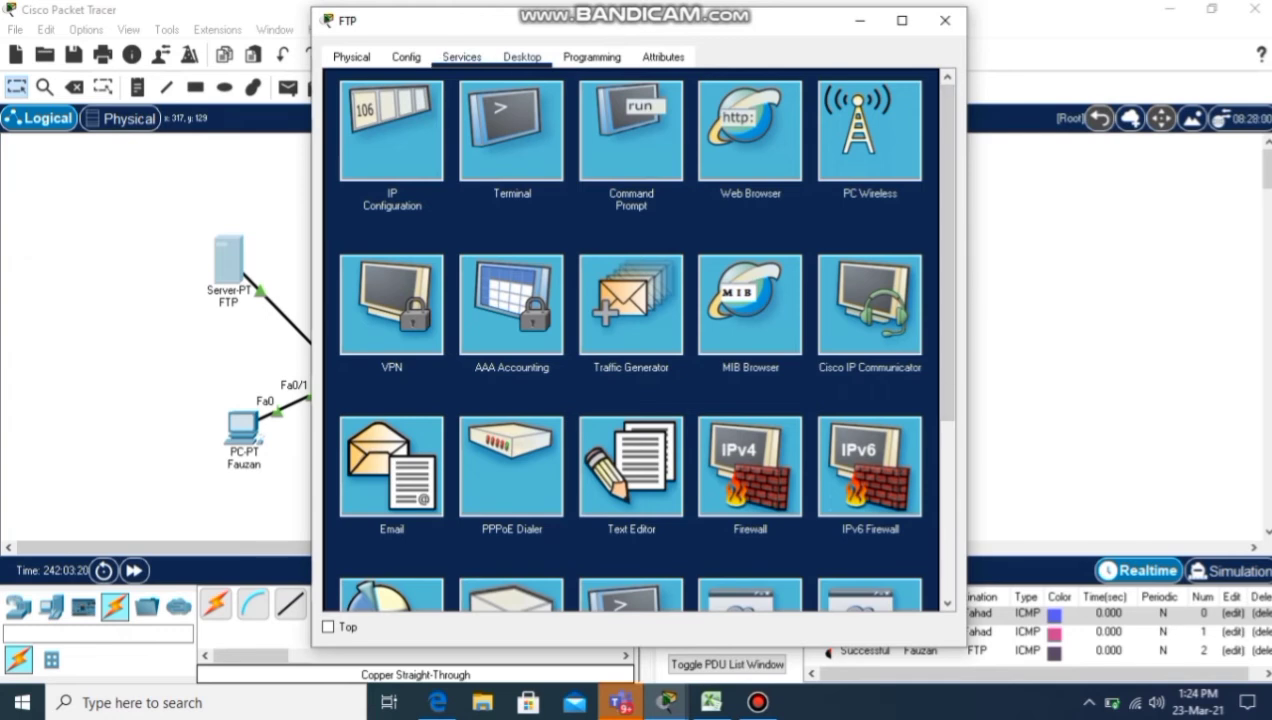
In the server's FTP service settings, enter the username and password for a new FTP user.
click(461, 57)
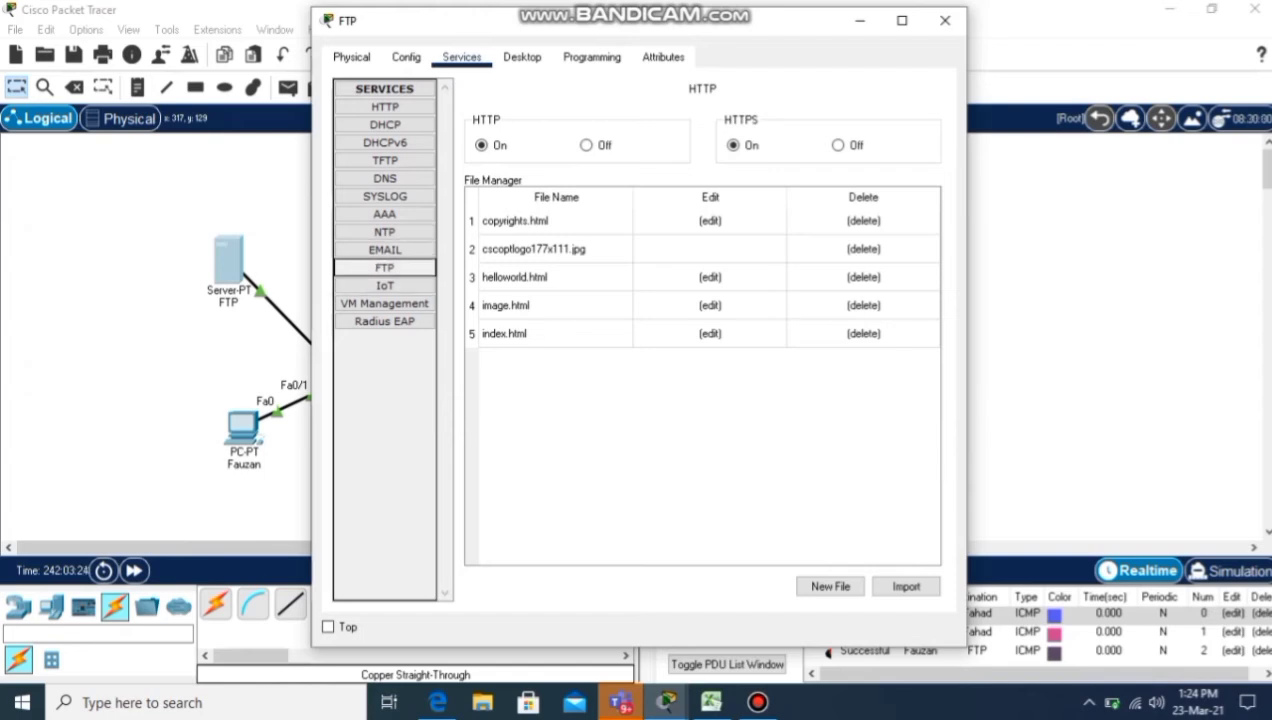
click(384, 267)
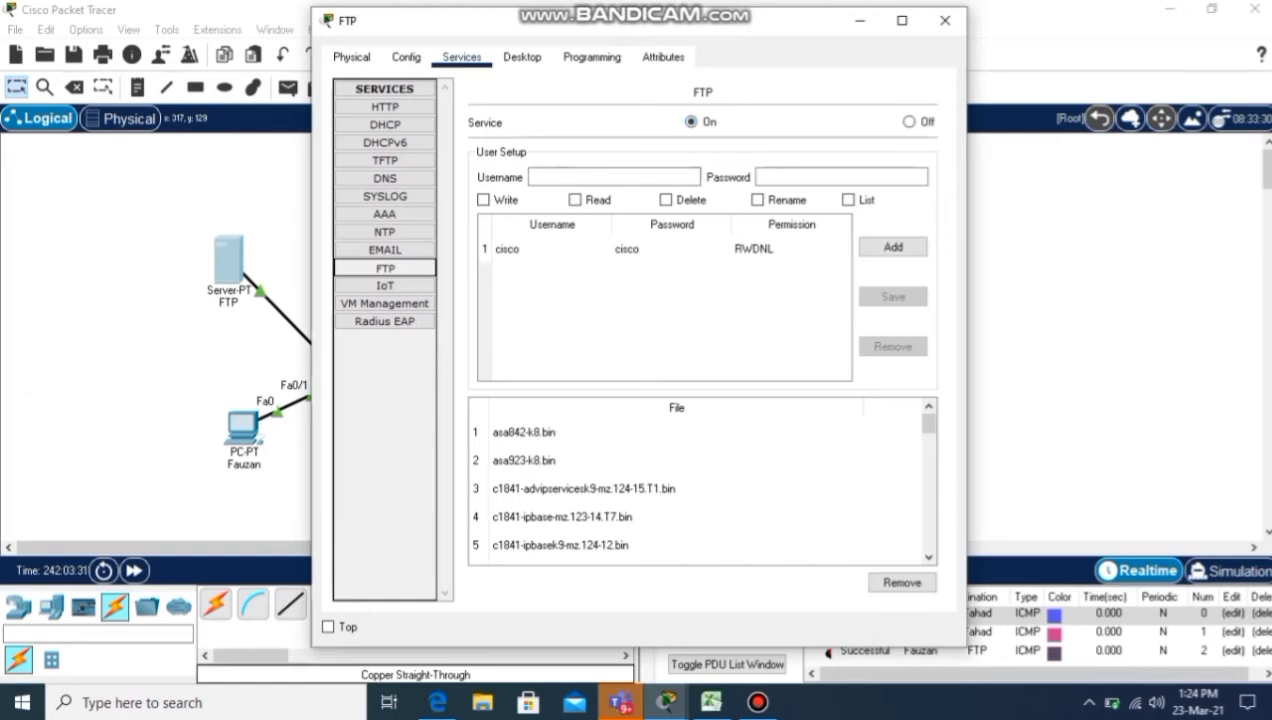
click(614, 177)
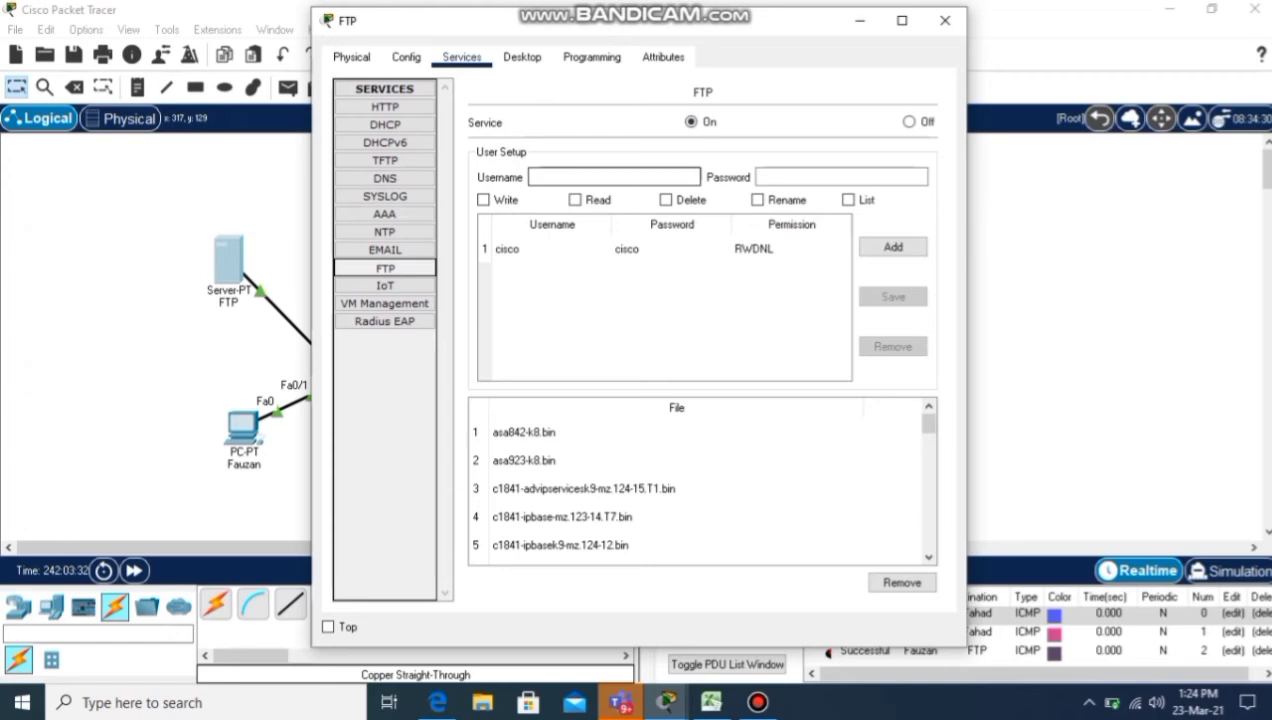
text(fauzan)
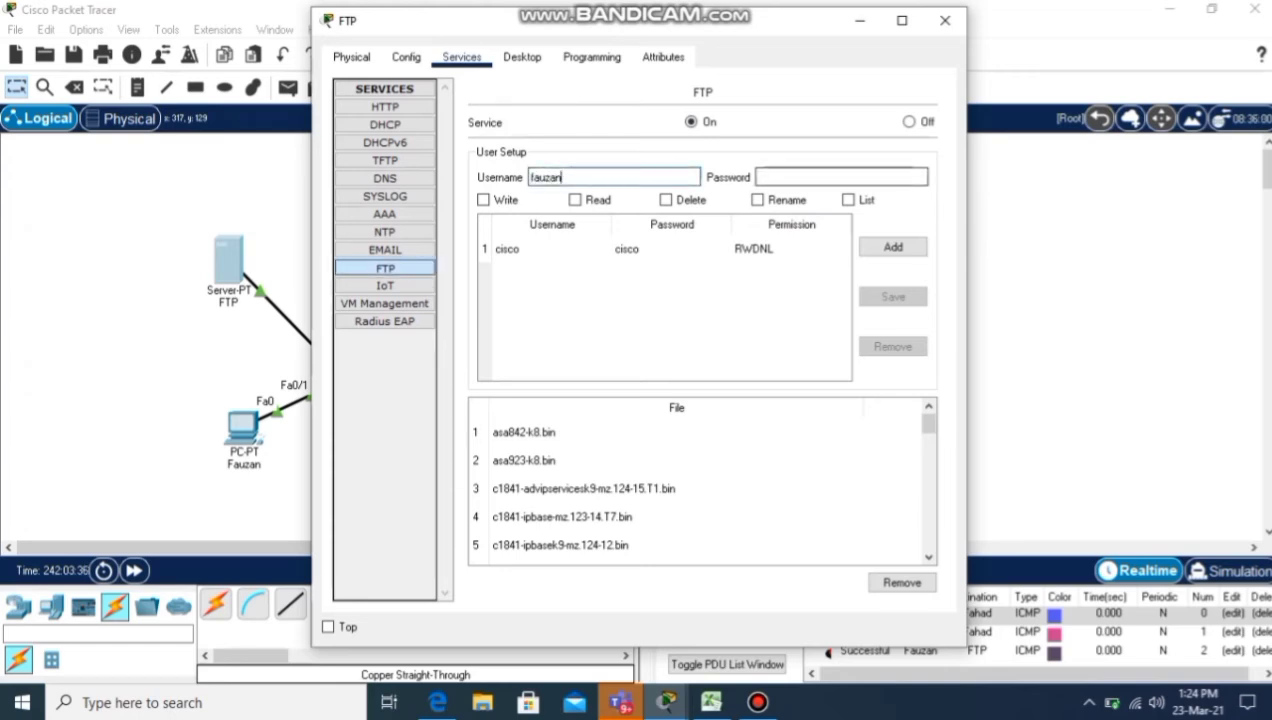
click(830, 177)
text(12345)
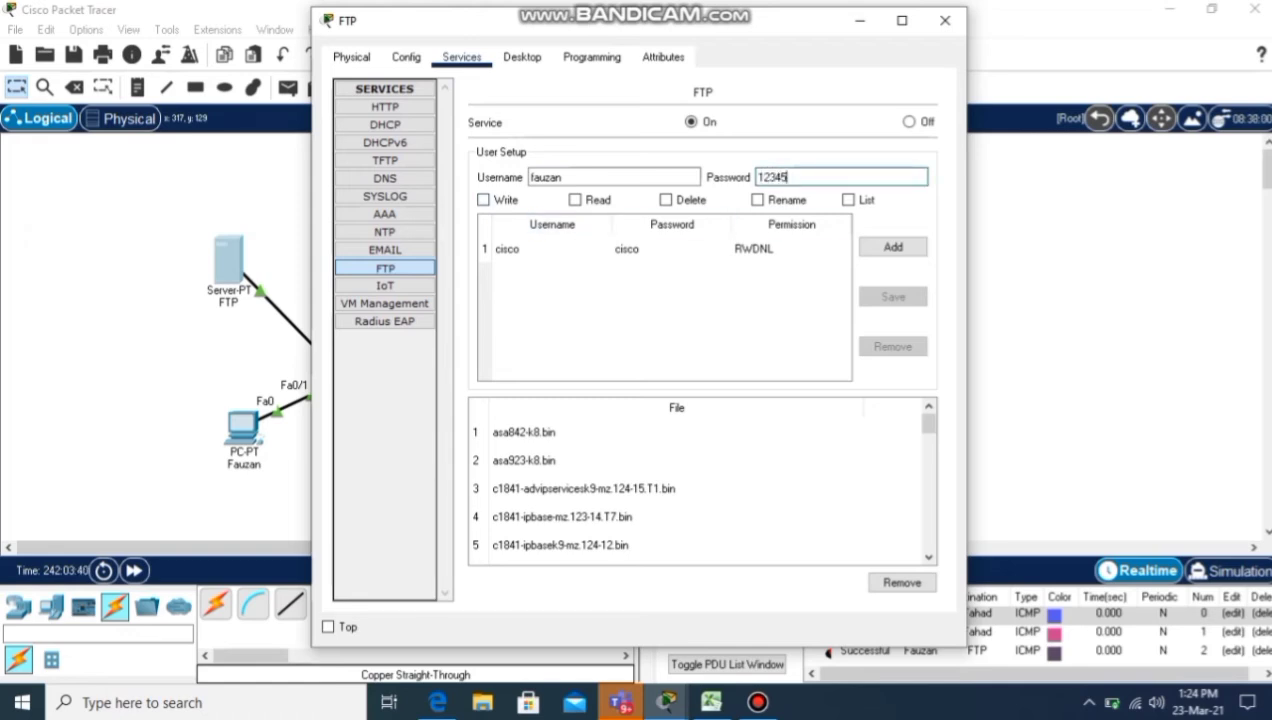
Grant the new FTP user write, read, delete and rename permissions, and add the account to the user list.
click(483, 200)
click(575, 200)
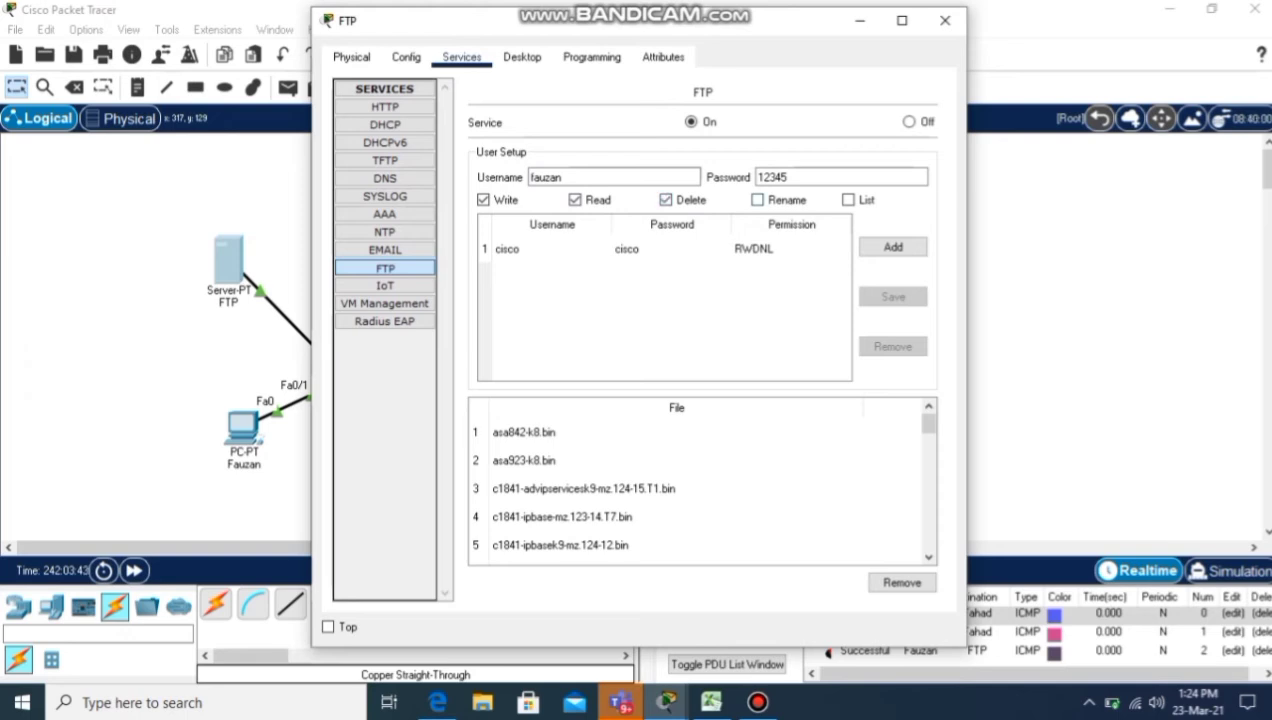
click(757, 200)
click(893, 247)
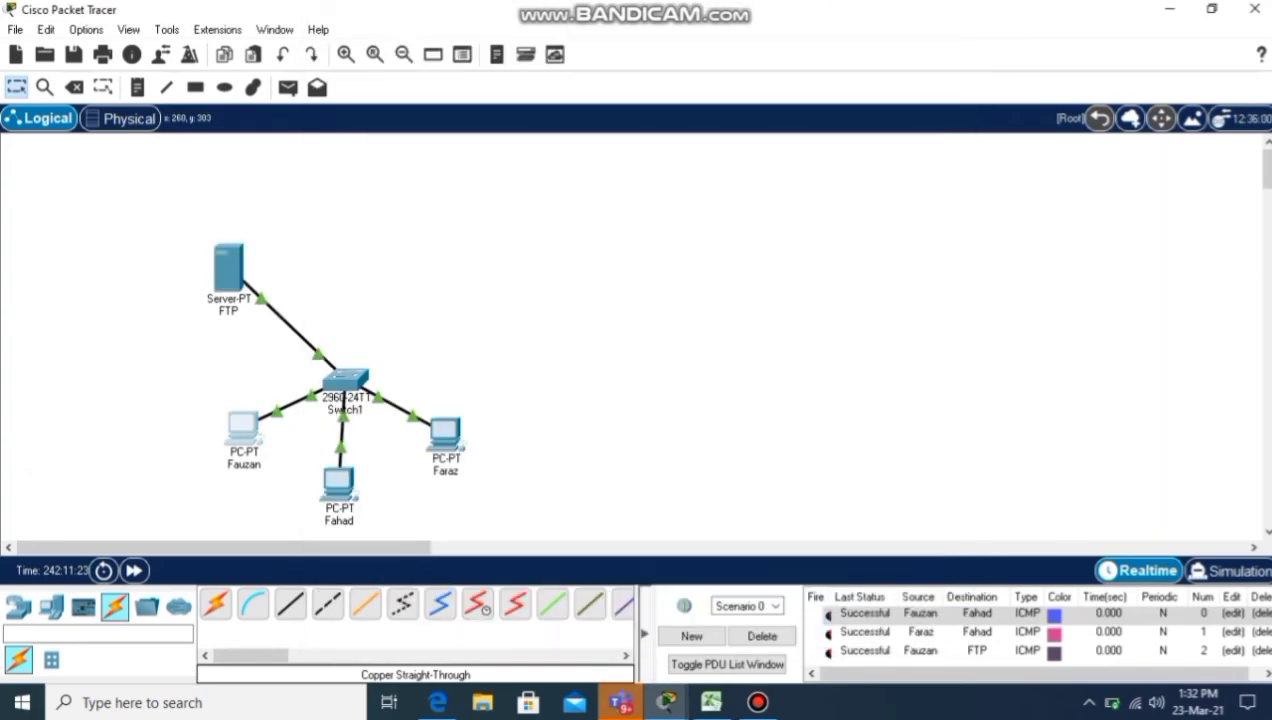
From the command prompt of the PC on switch port FastEthernet0/1, connect to FTP server 192.168.1.50 and log in with the username and password.
click(243, 422)
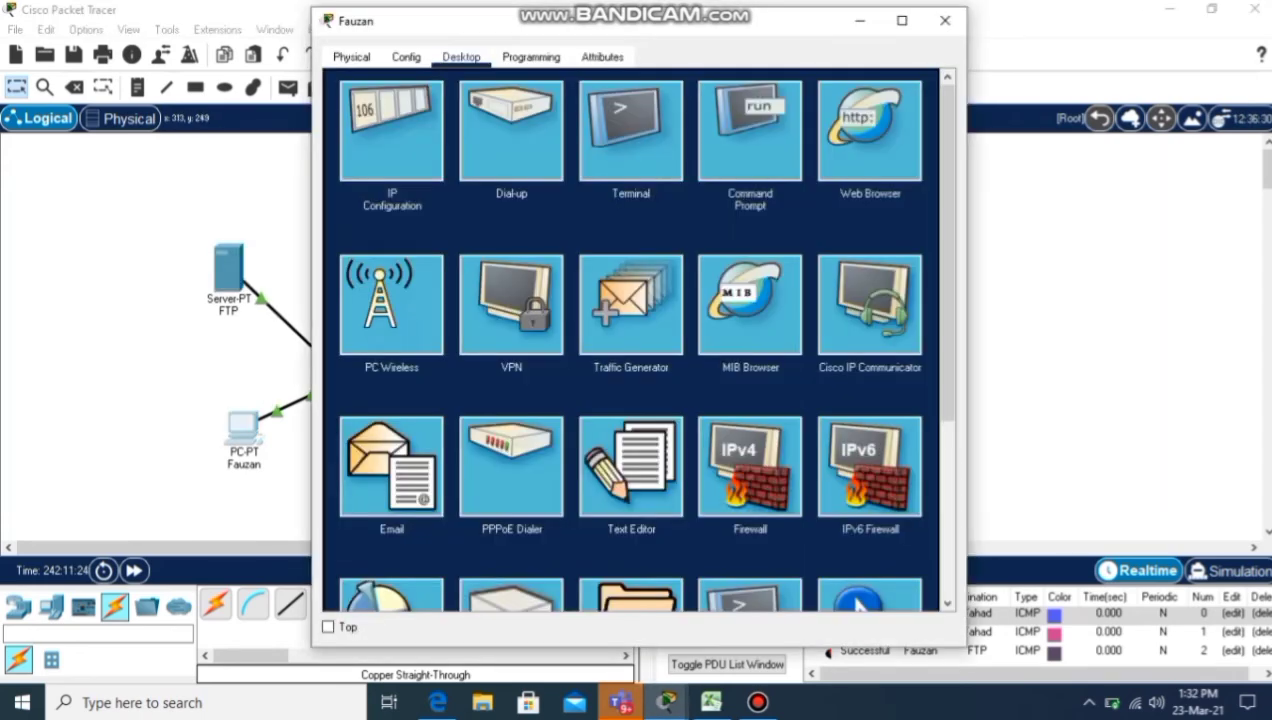
click(750, 130)
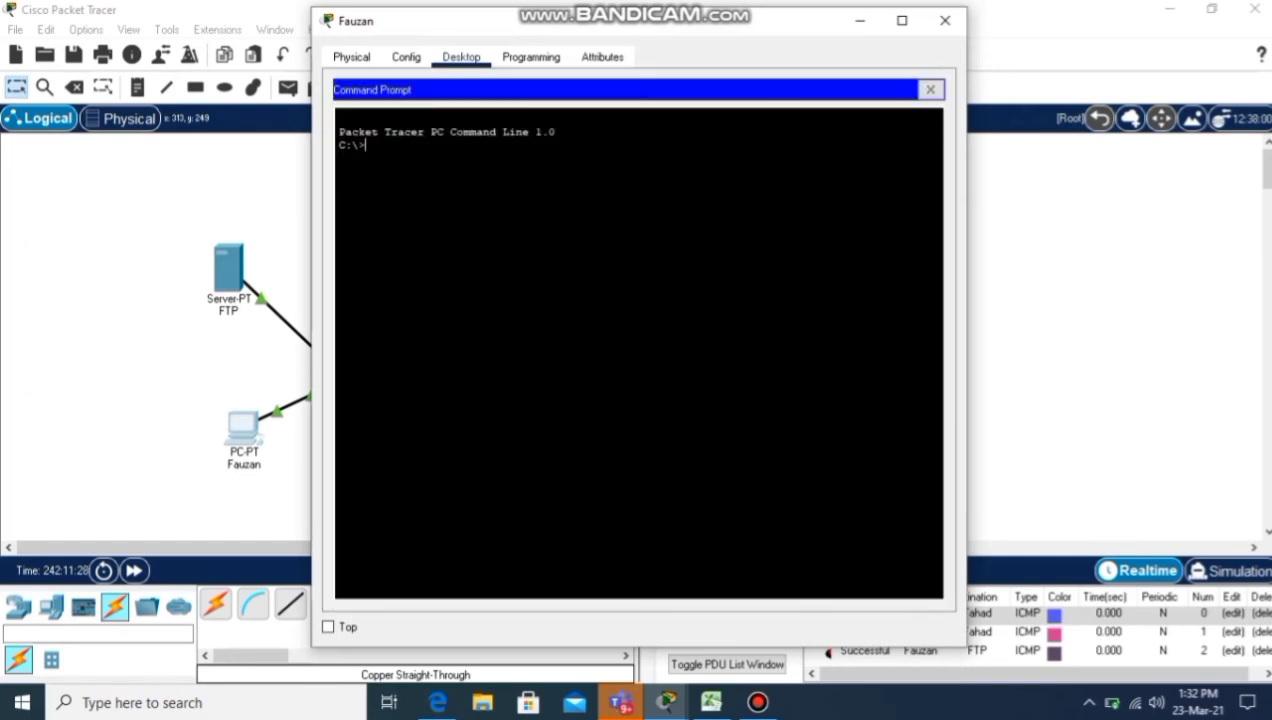
text(ftp 192.168.1.60)
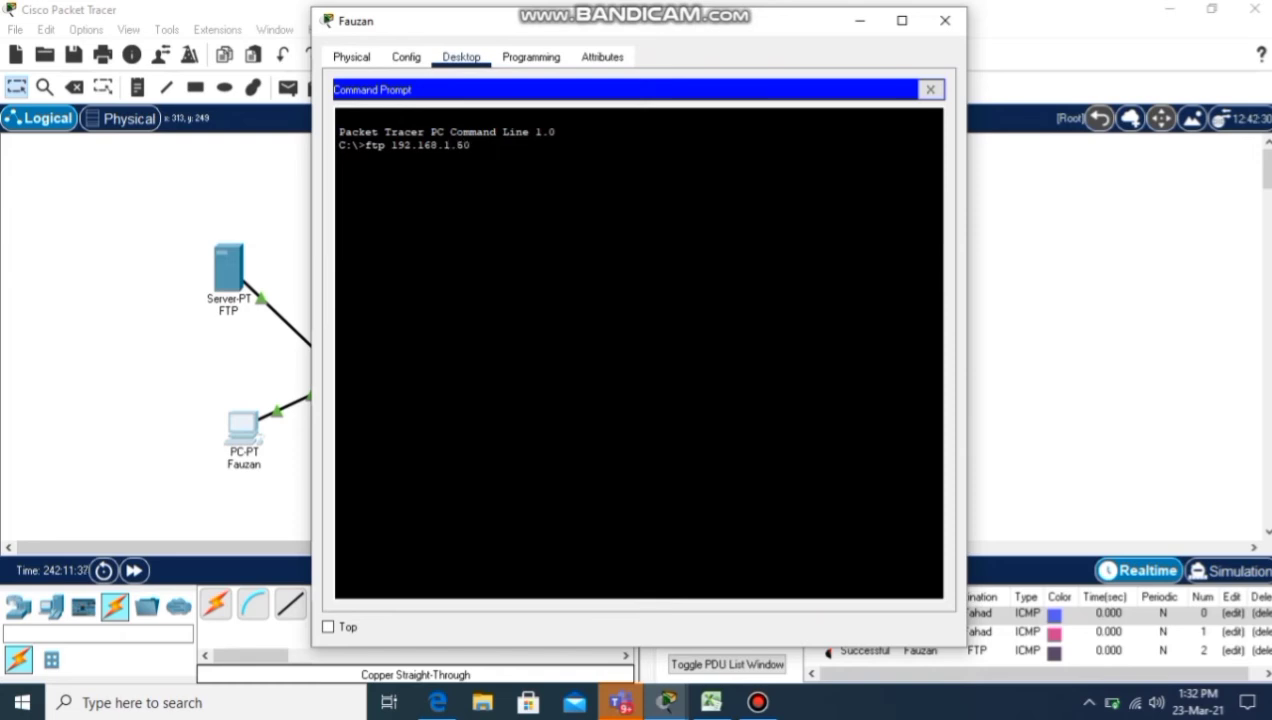
key(Return)
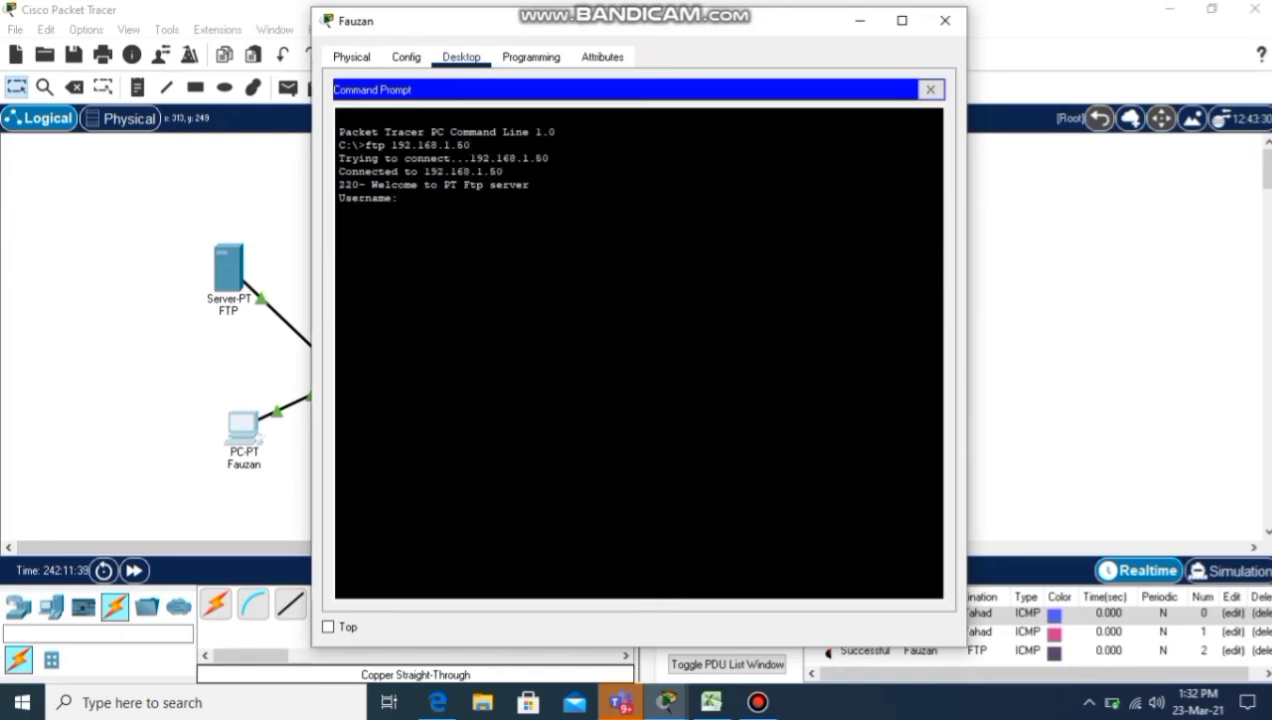
text(fauzan)
key(Return)
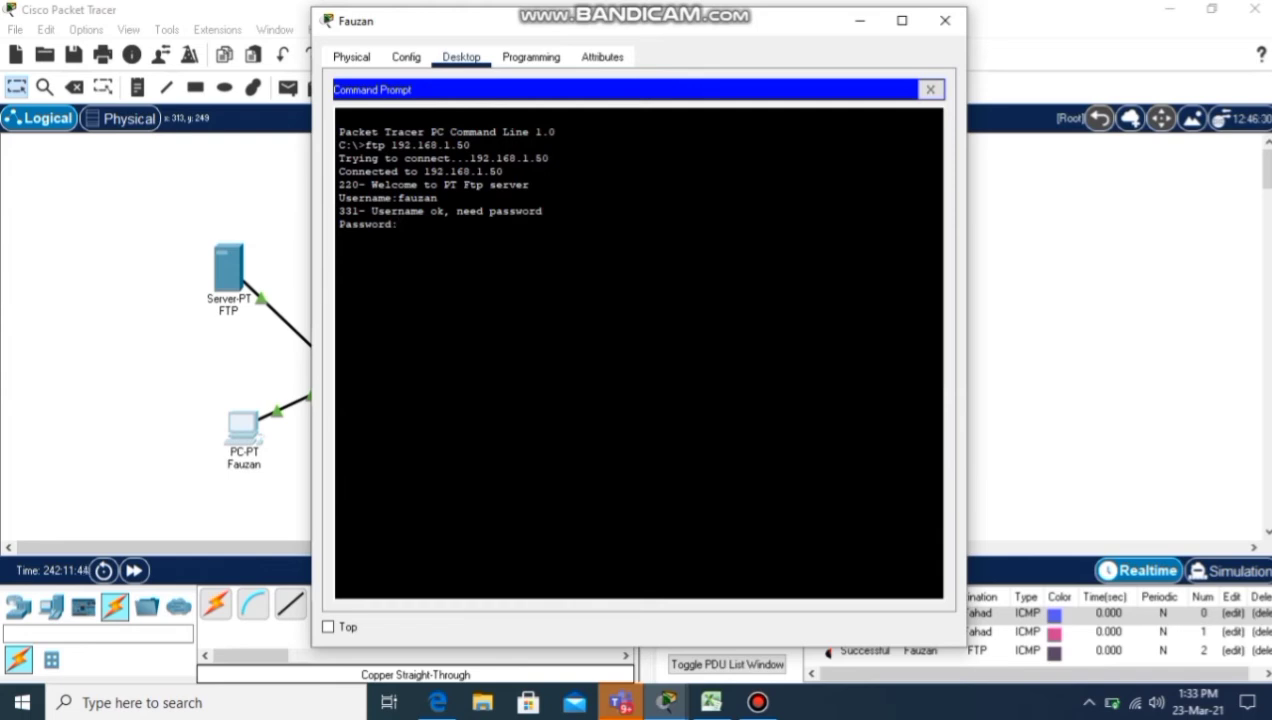
key(Return)
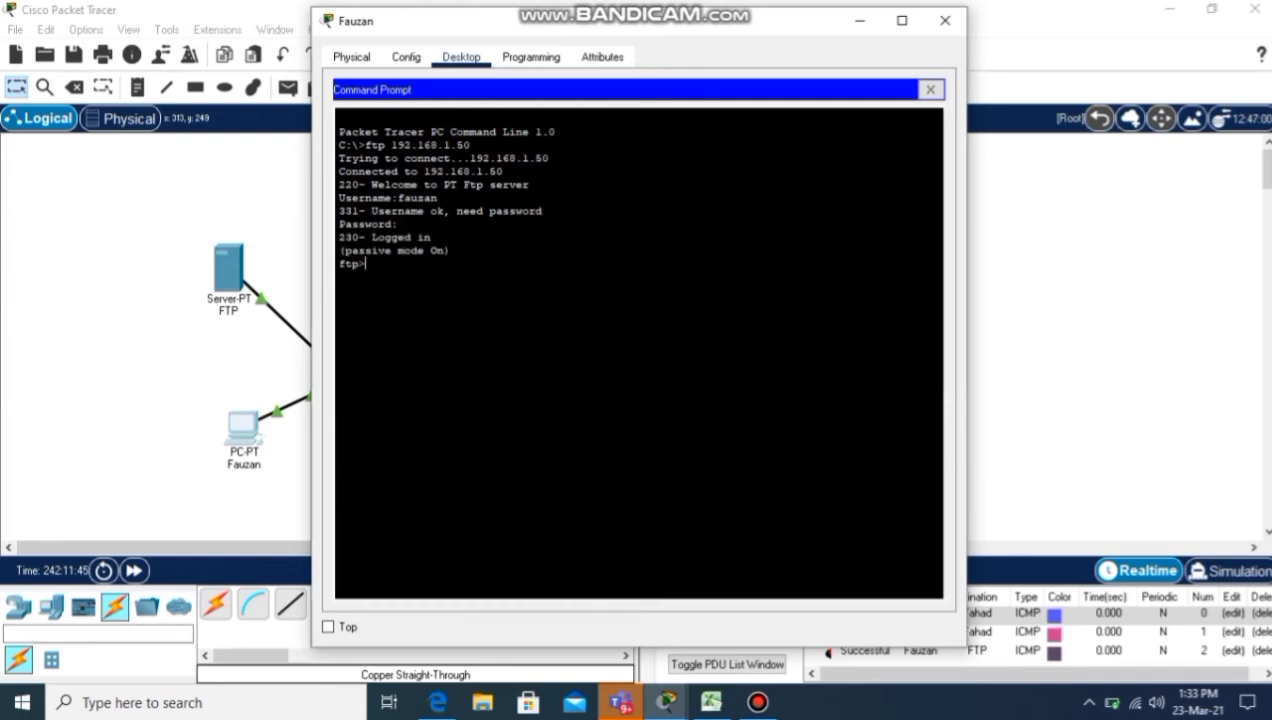
Download asa842-k8.bin from the FTP server with the get command, and close the command prompt.
text(get asa842-k8)
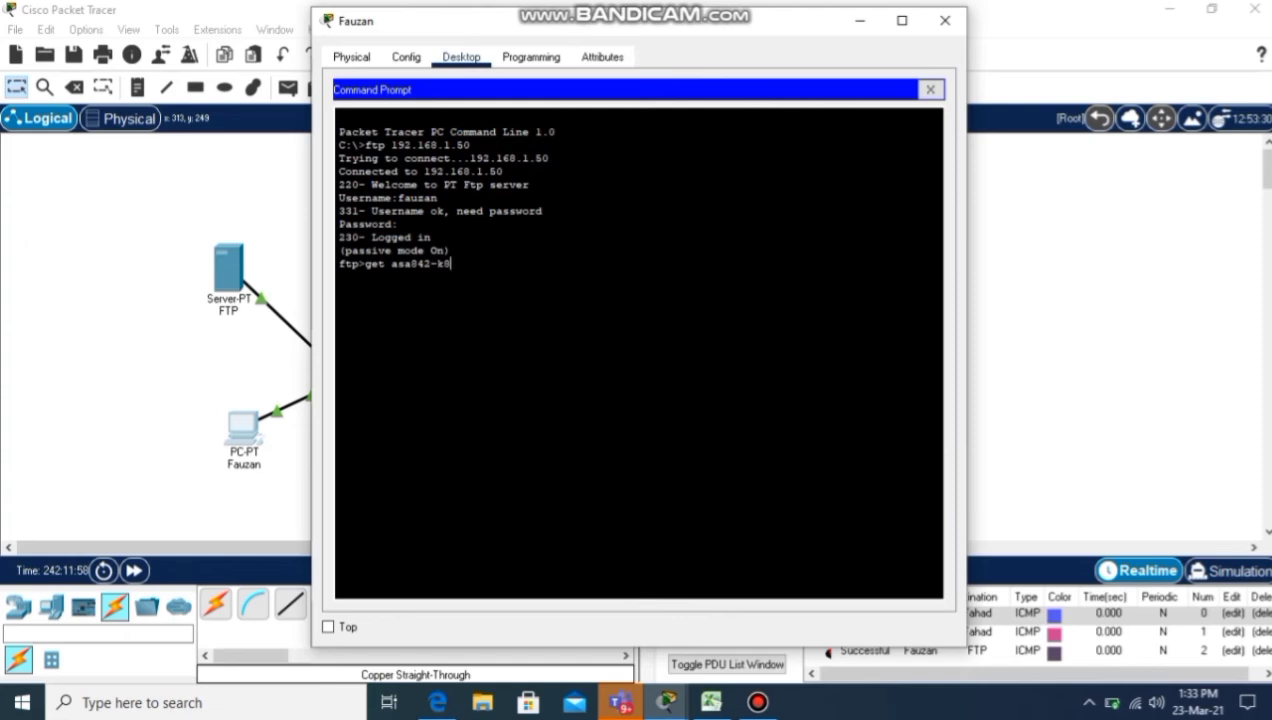
text(.bin)
key(Return)
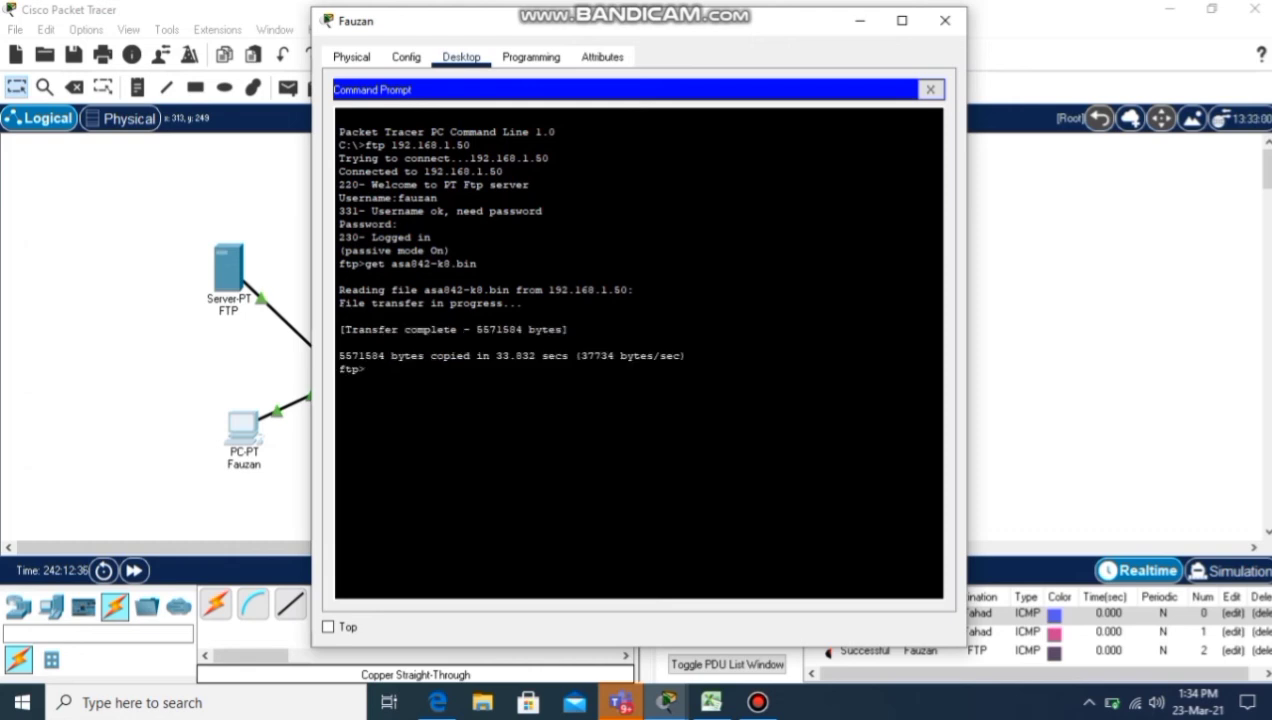
drag(338, 355, 687, 356)
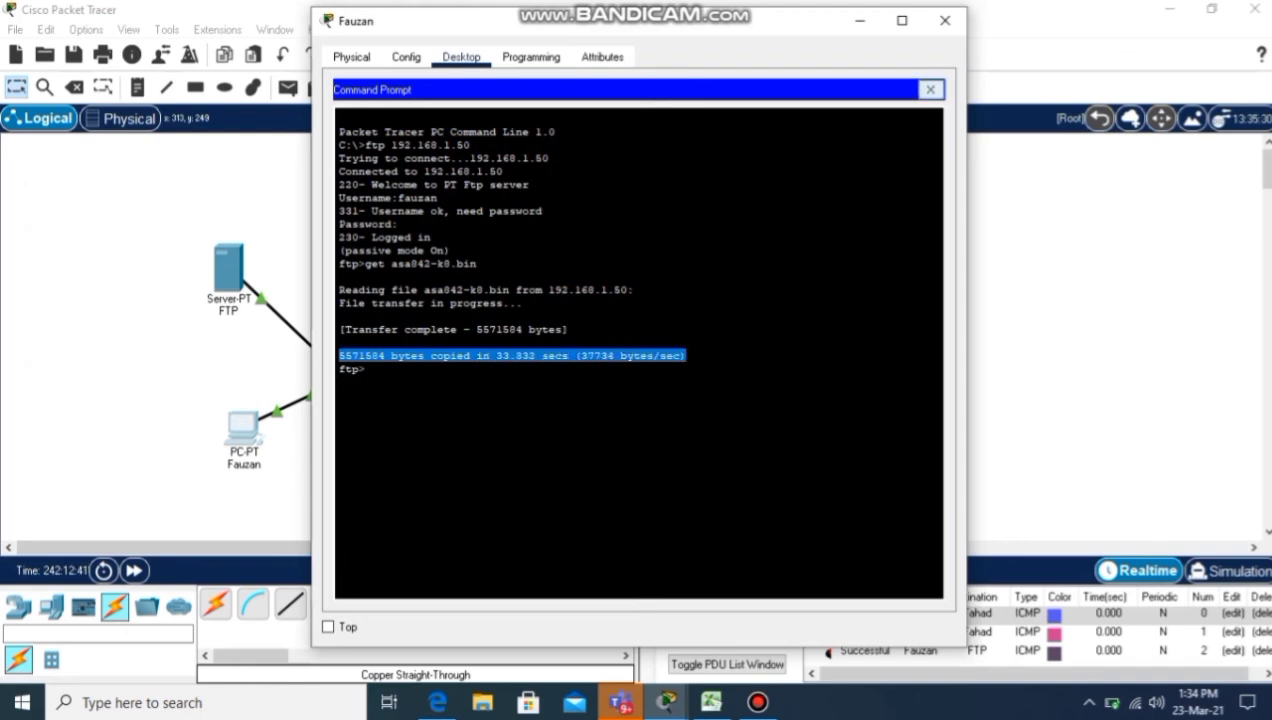
click(930, 89)
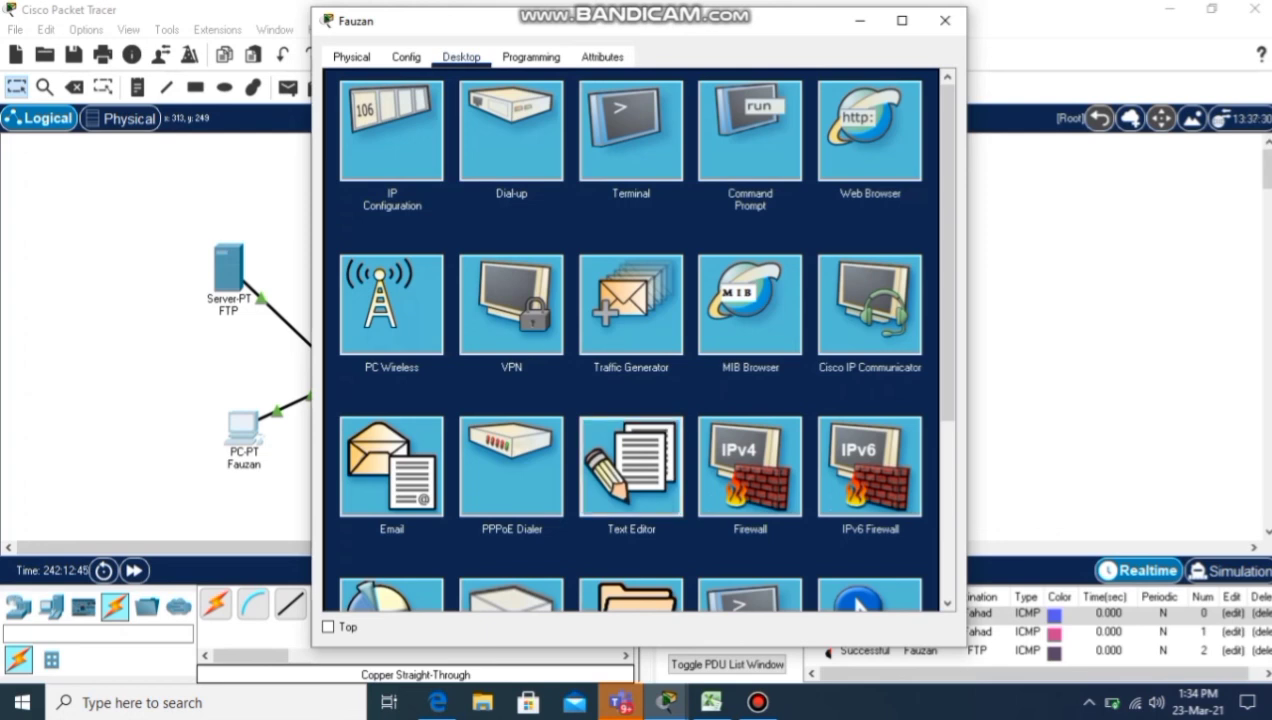
Try to open the downloaded asa842-k8.bin in the PC's Text Editor.
click(631, 466)
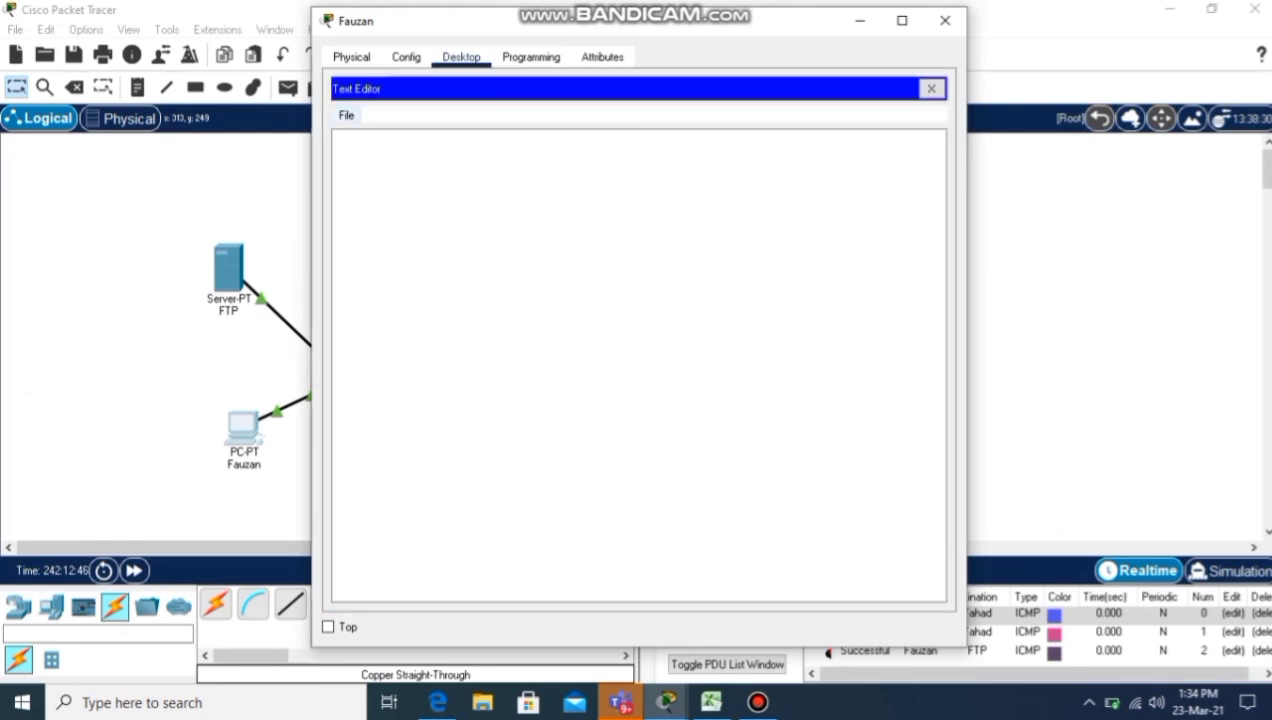
click(346, 115)
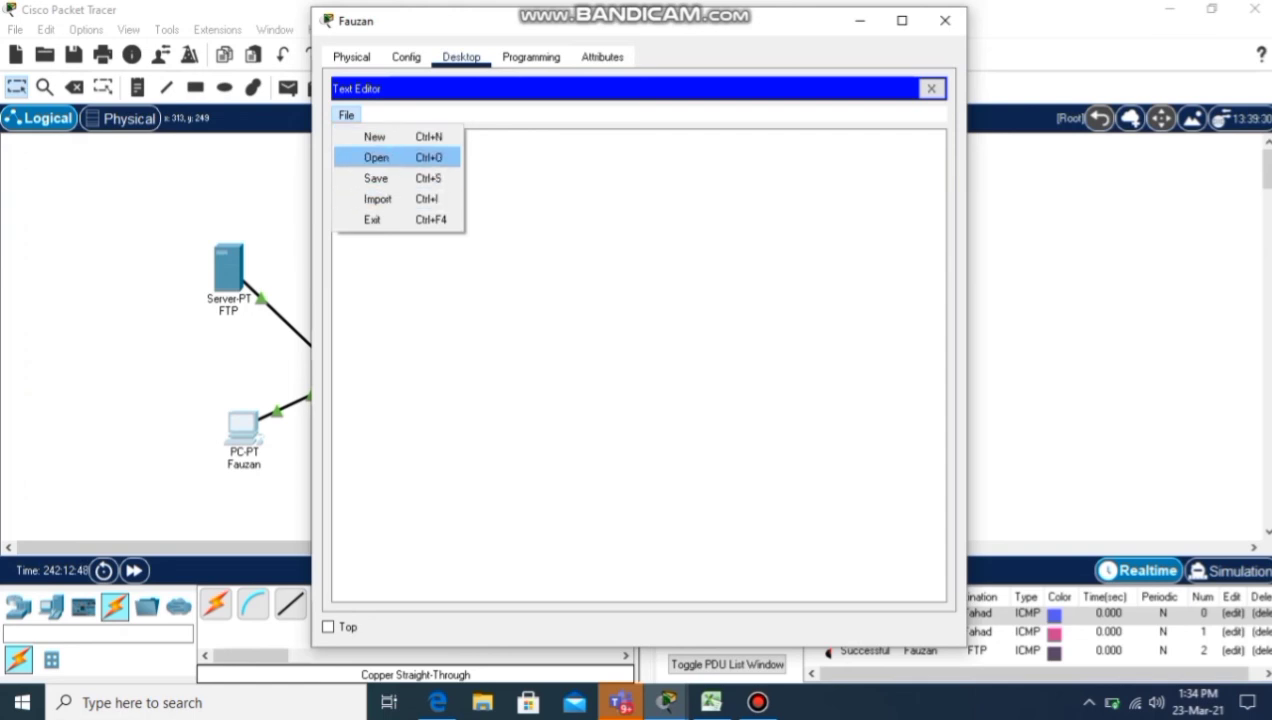
click(376, 157)
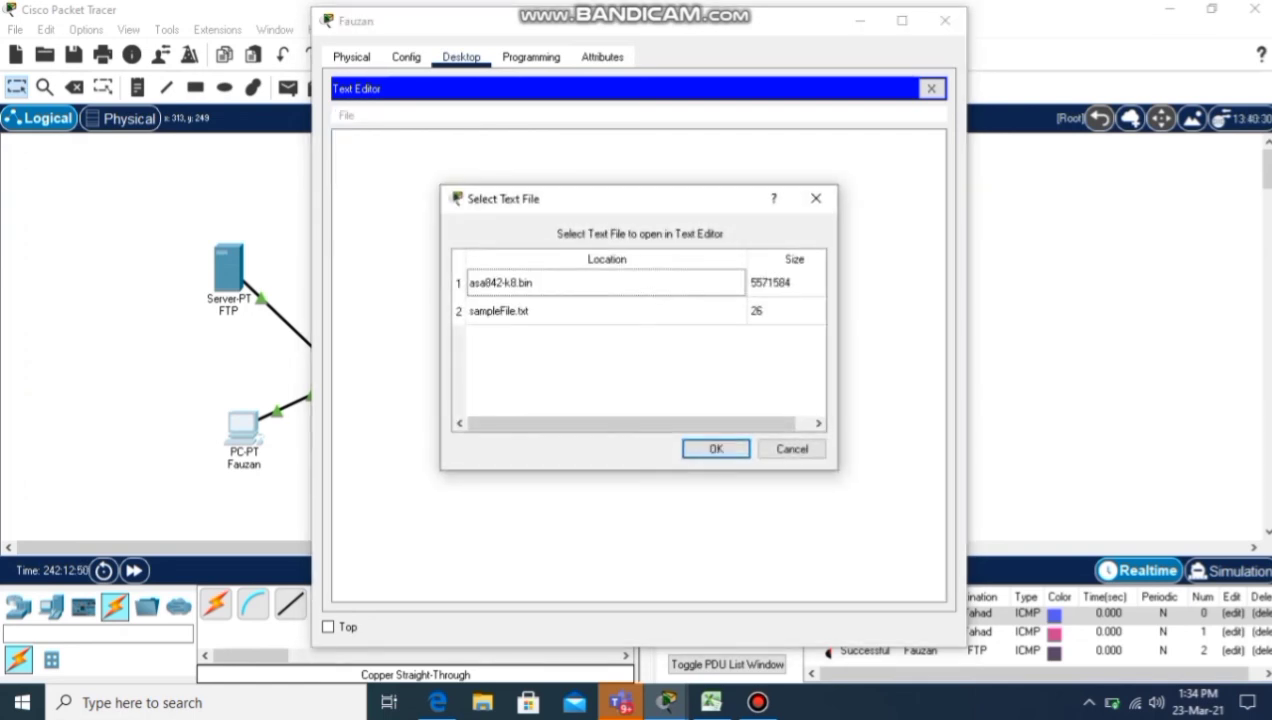
click(458, 283)
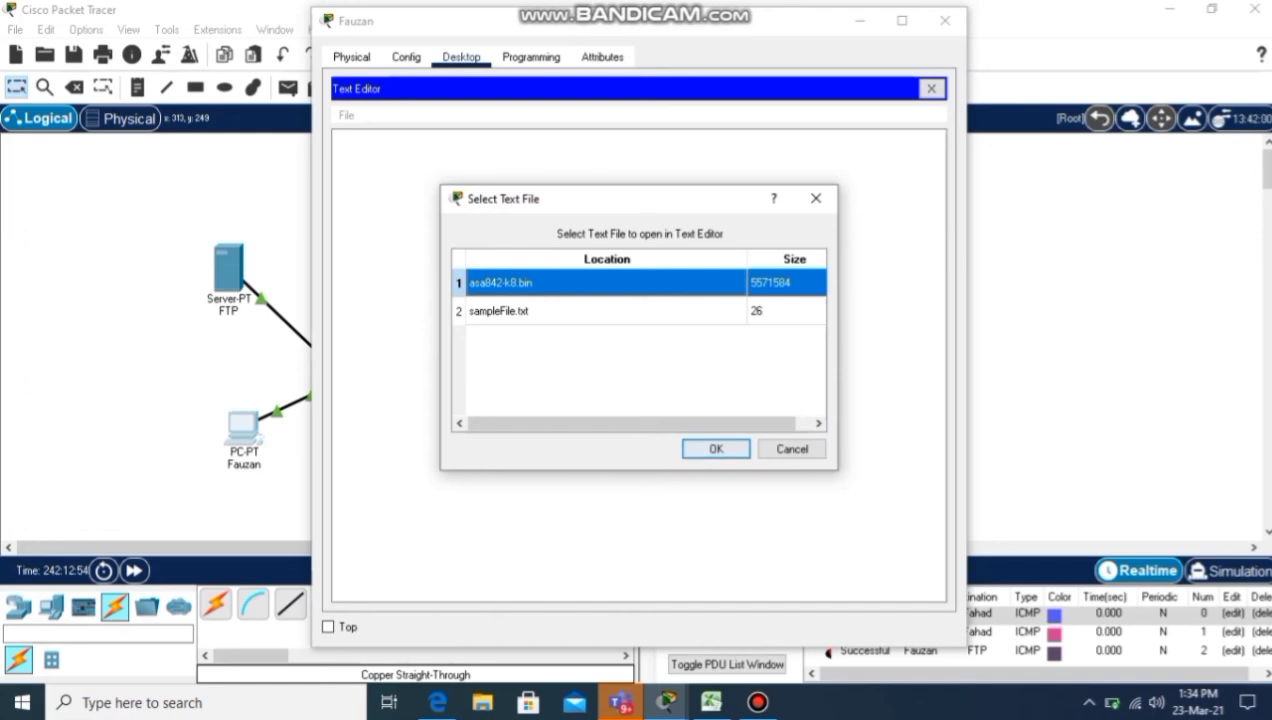
click(716, 449)
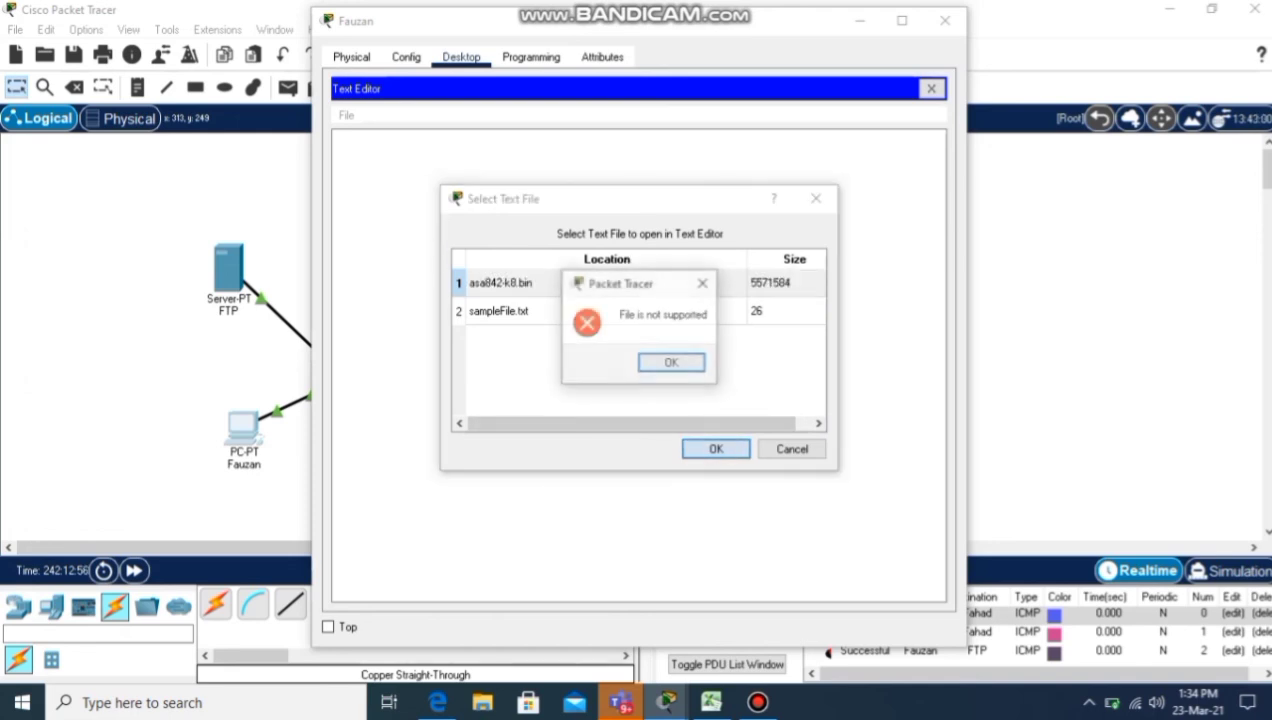
click(672, 363)
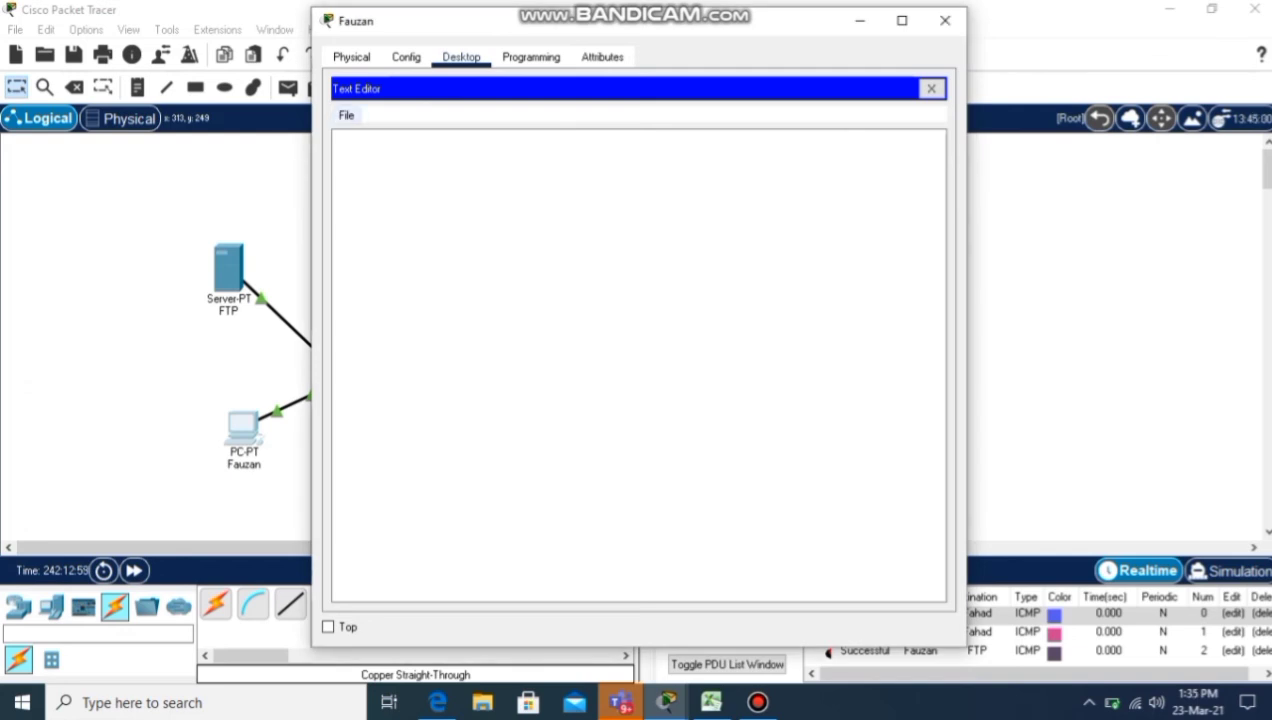
Create a new text file on the PC containing "hi welcome to UIT".
click(346, 115)
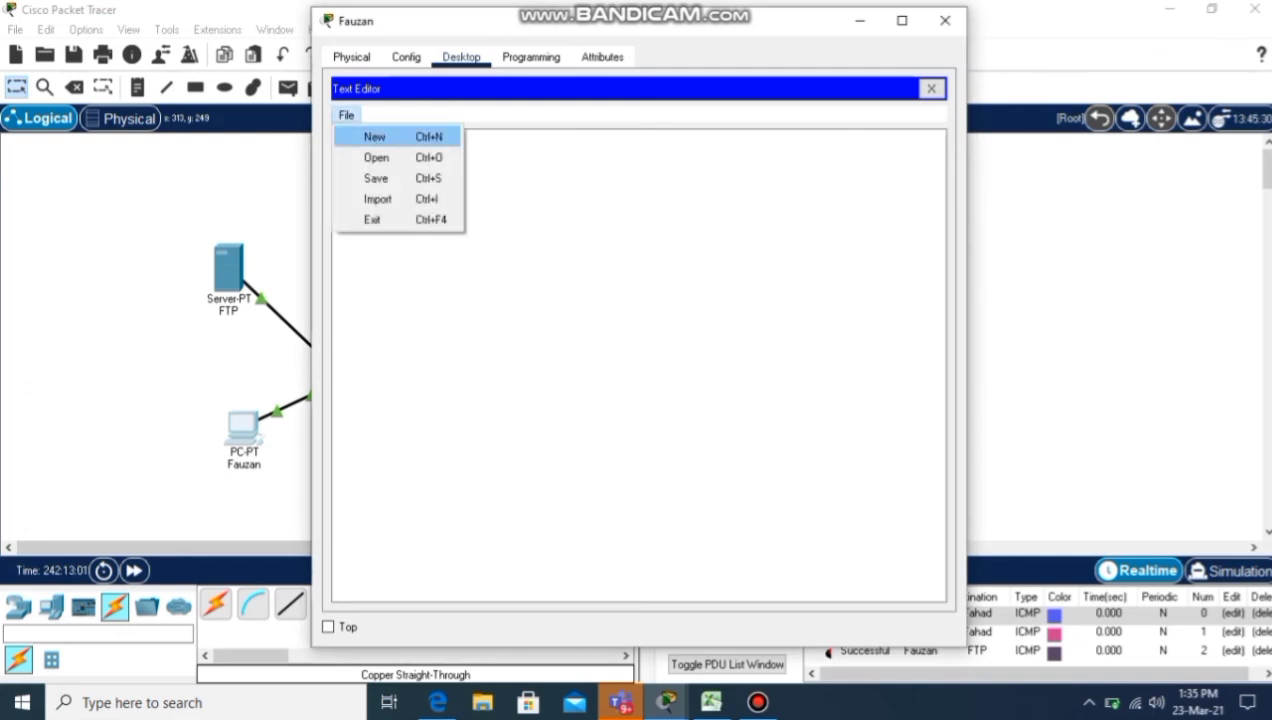
click(376, 137)
click(337, 139)
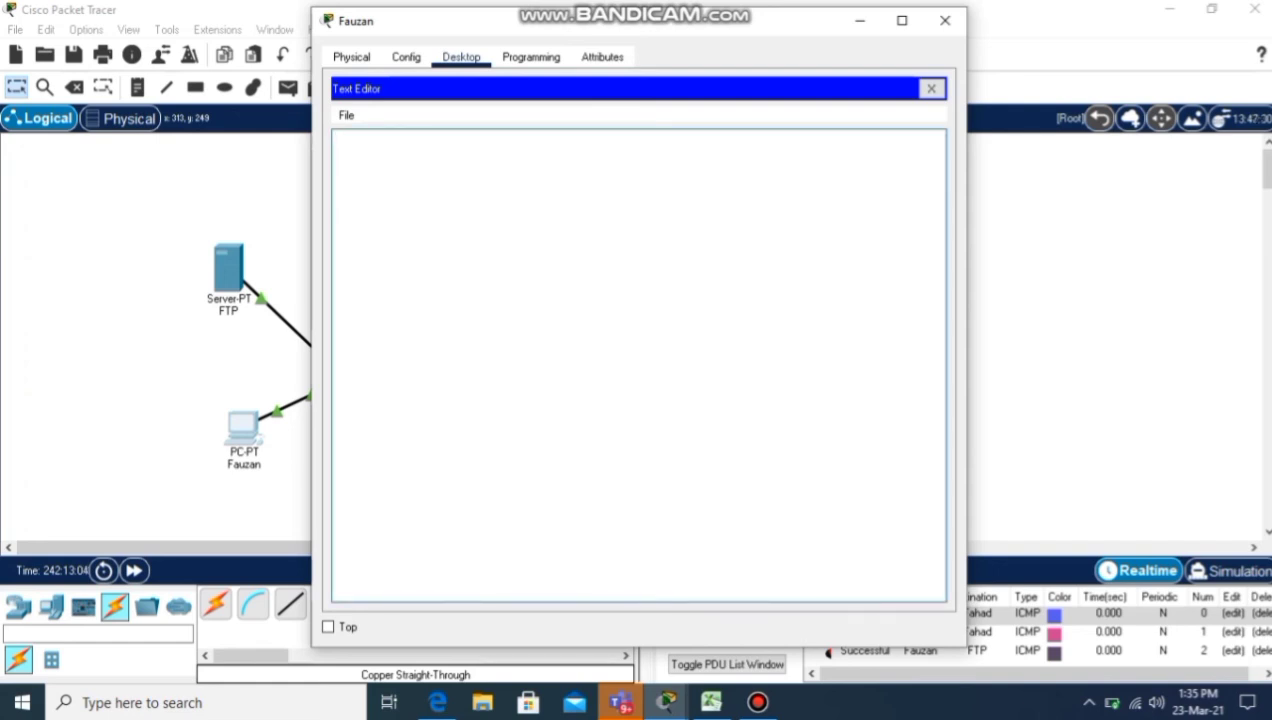
text(hi welcome to UIT)
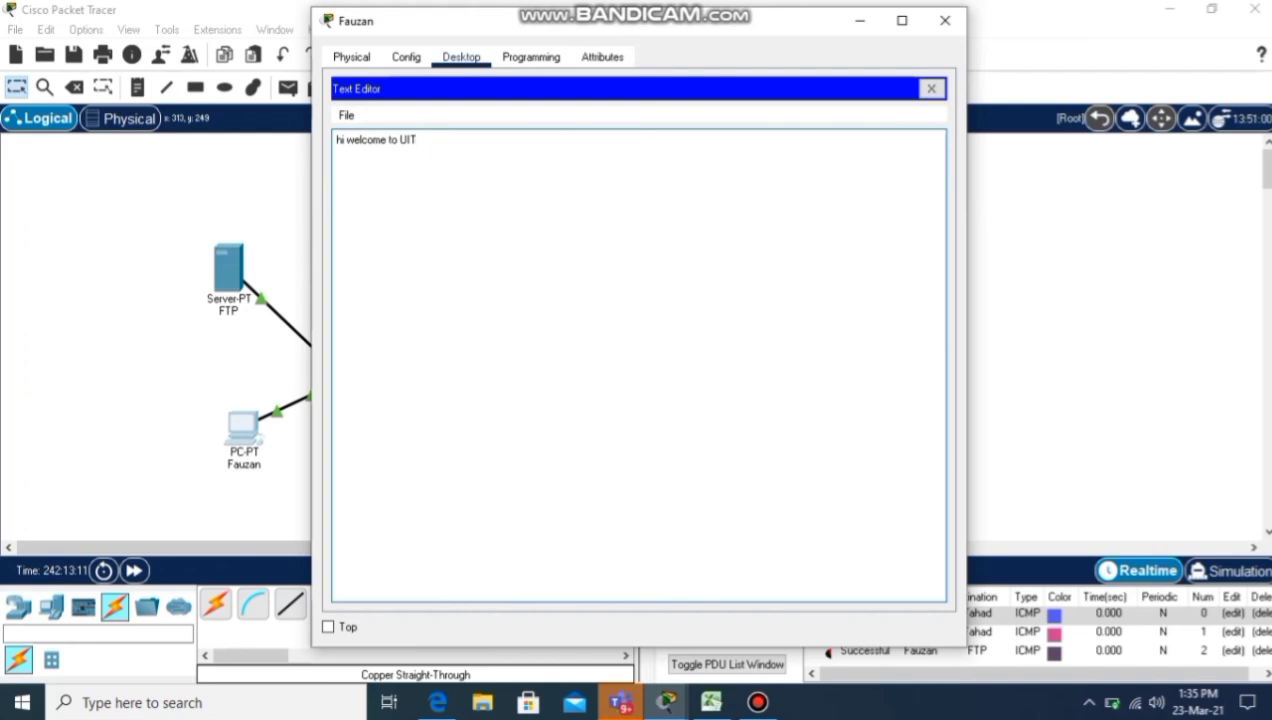
click(346, 115)
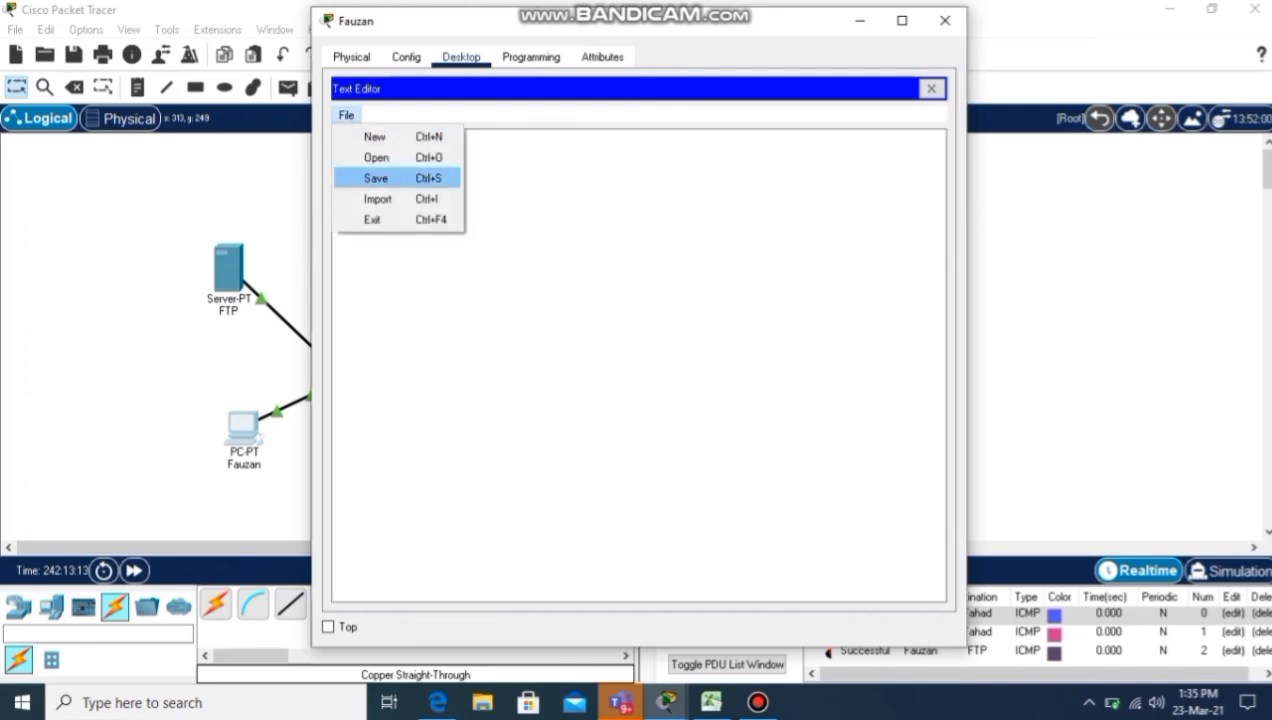
click(376, 178)
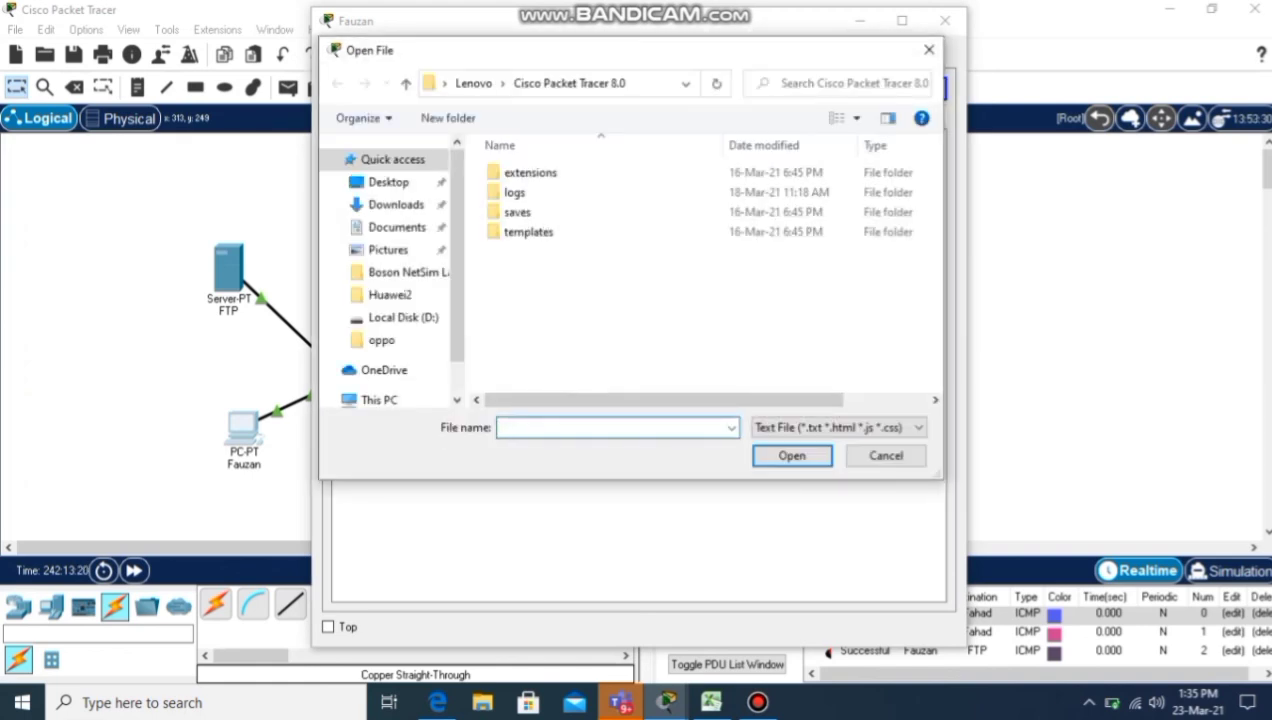
click(929, 50)
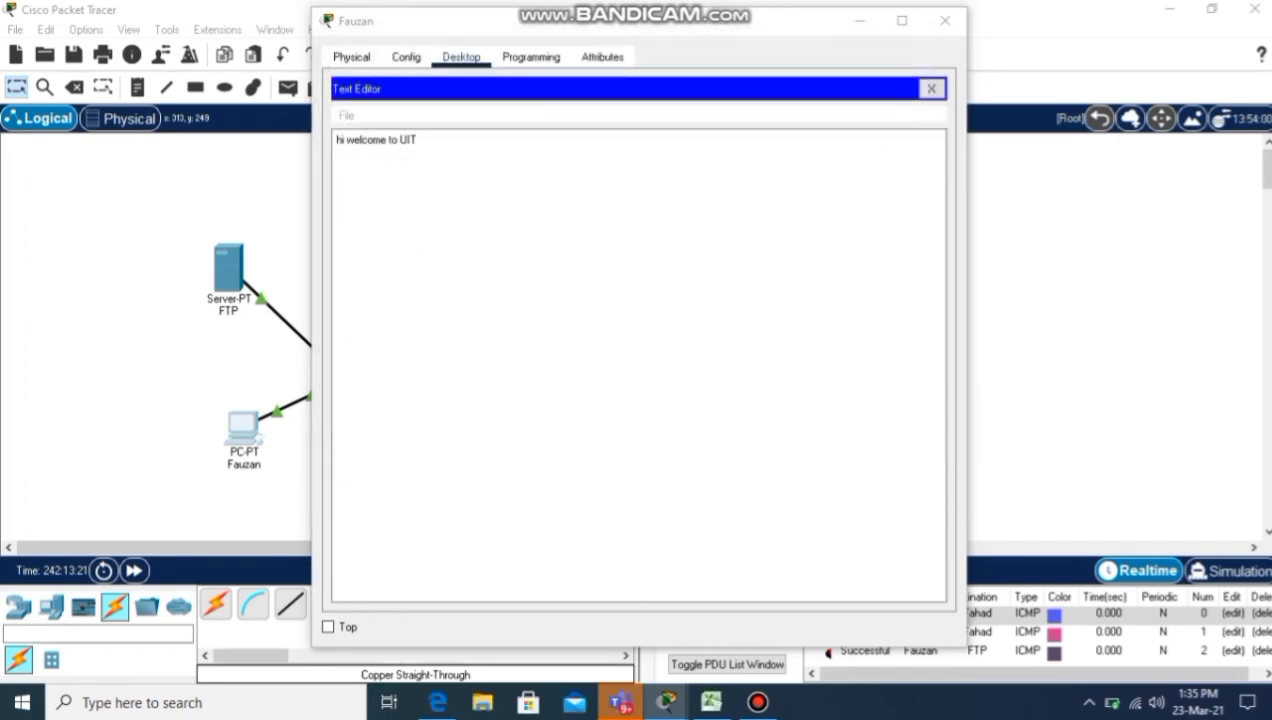
Save the text file on the PC under the name UIT.
click(346, 115)
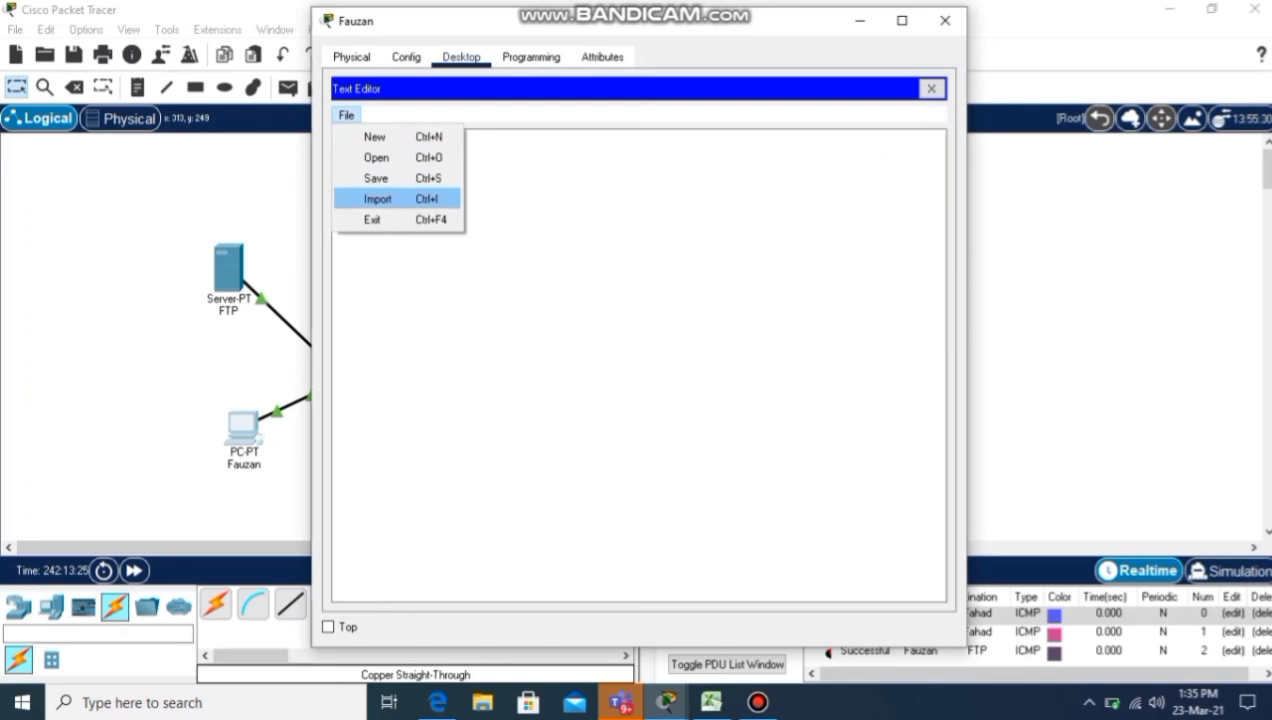
click(376, 178)
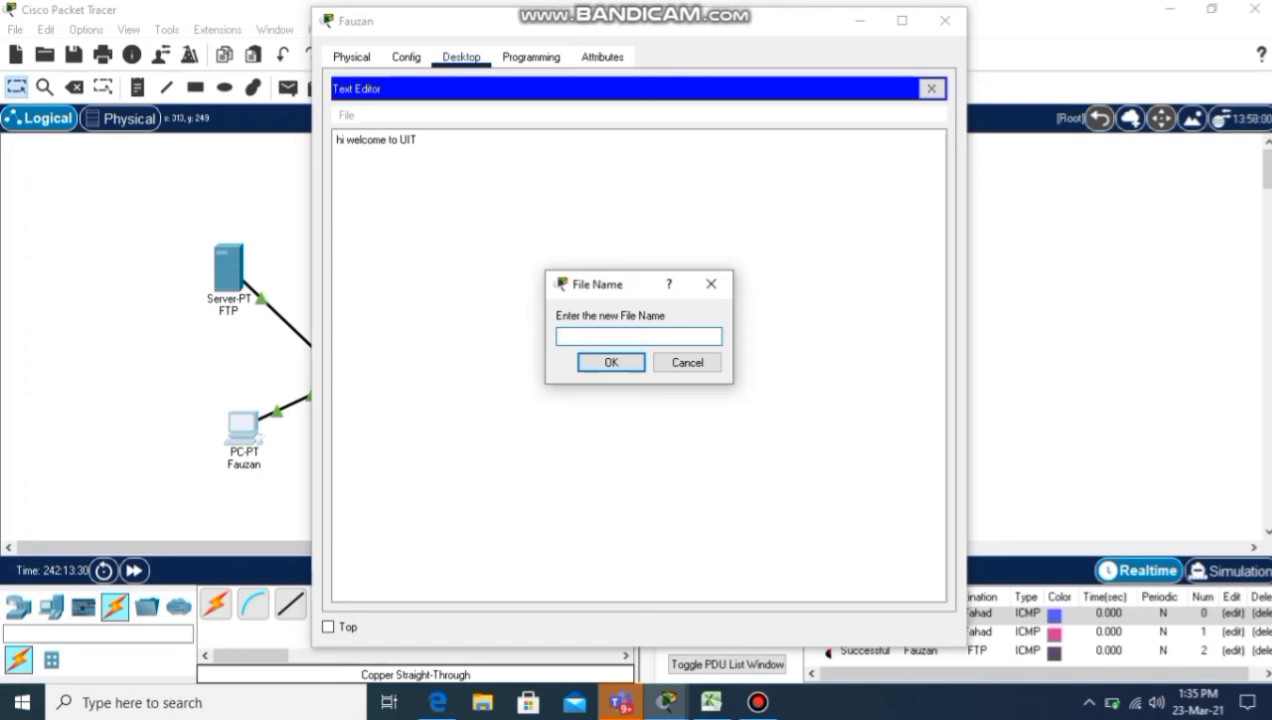
text(UIT)
key(Return)
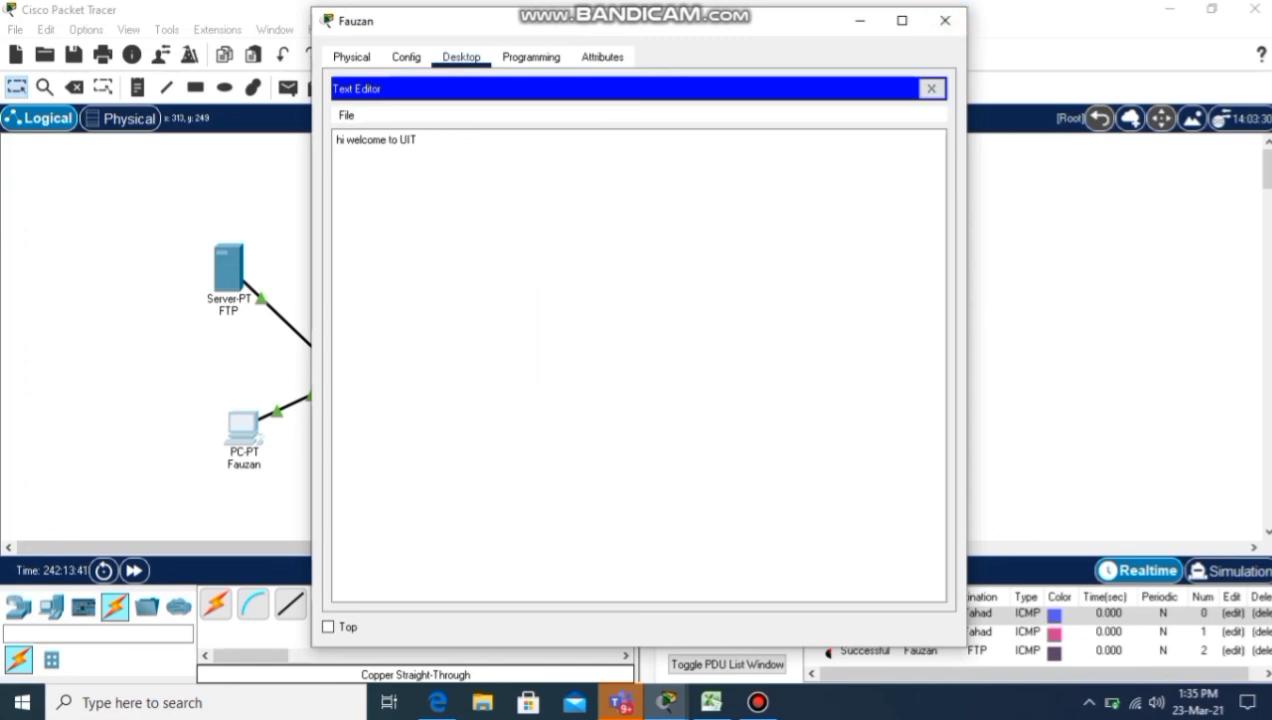
Open the saved UIT.txt in the Text Editor to check its contents, then close the PC's configuration window.
click(346, 115)
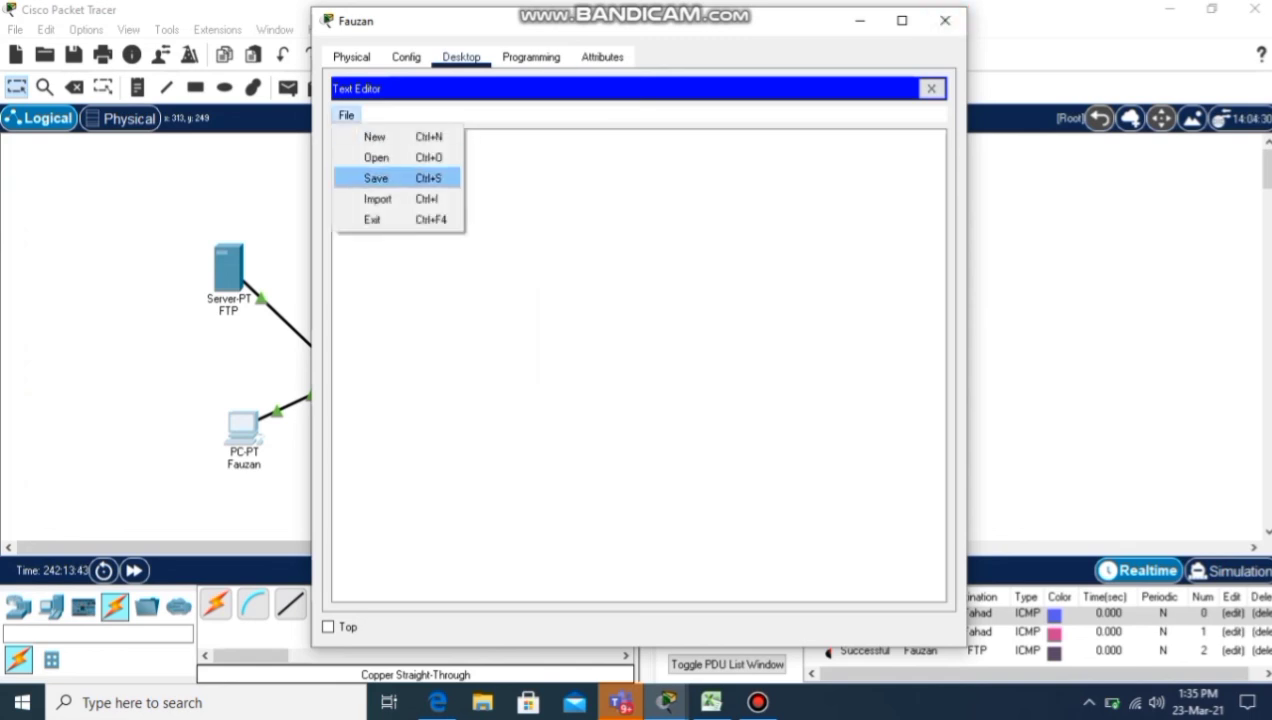
click(376, 157)
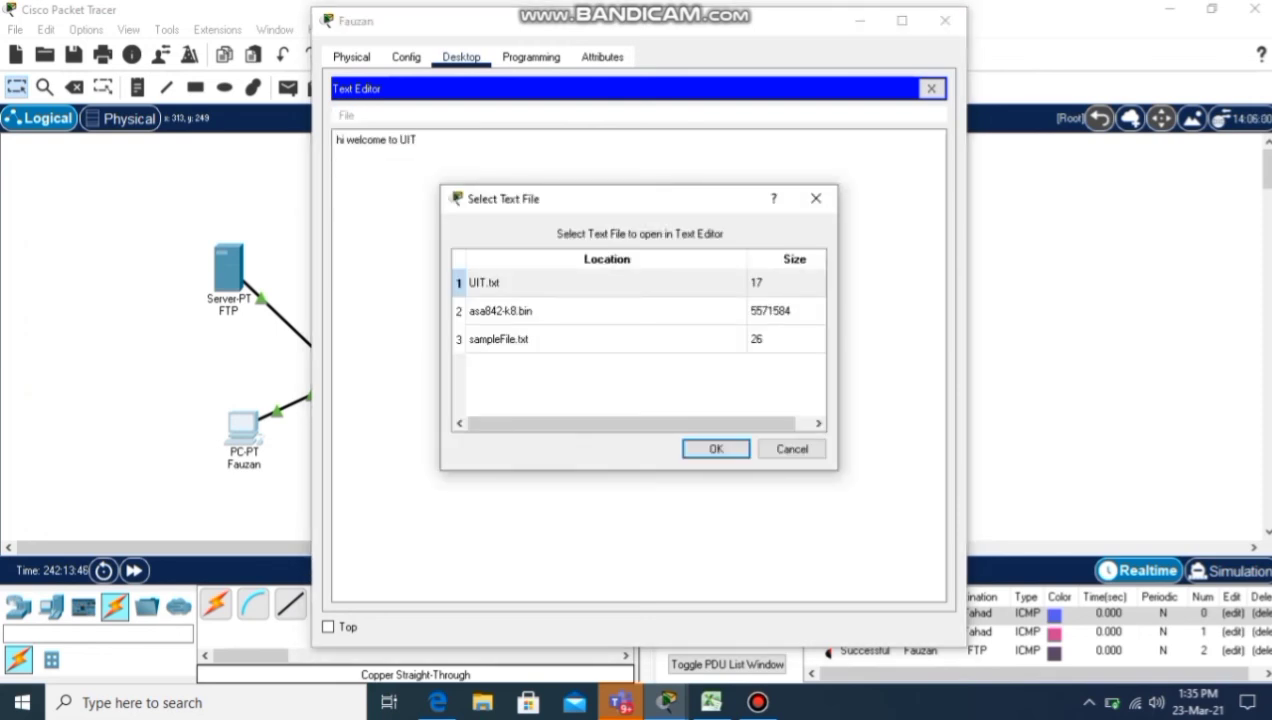
click(716, 449)
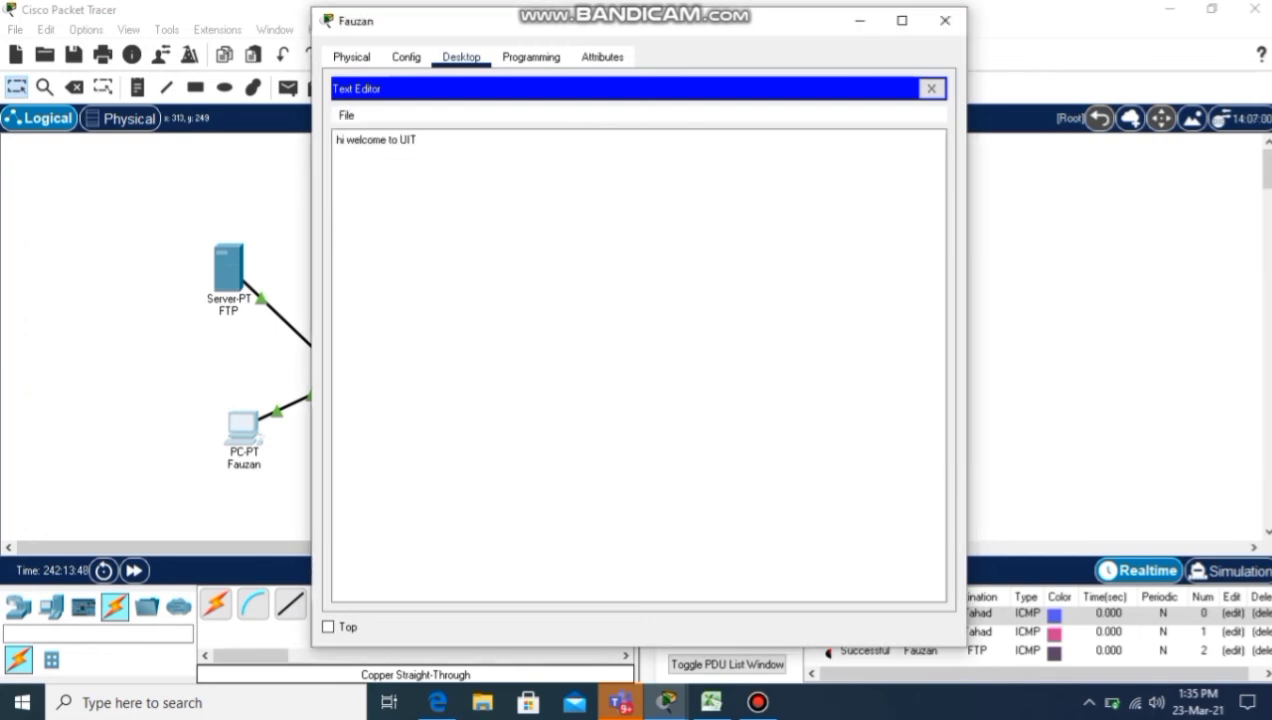
click(944, 20)
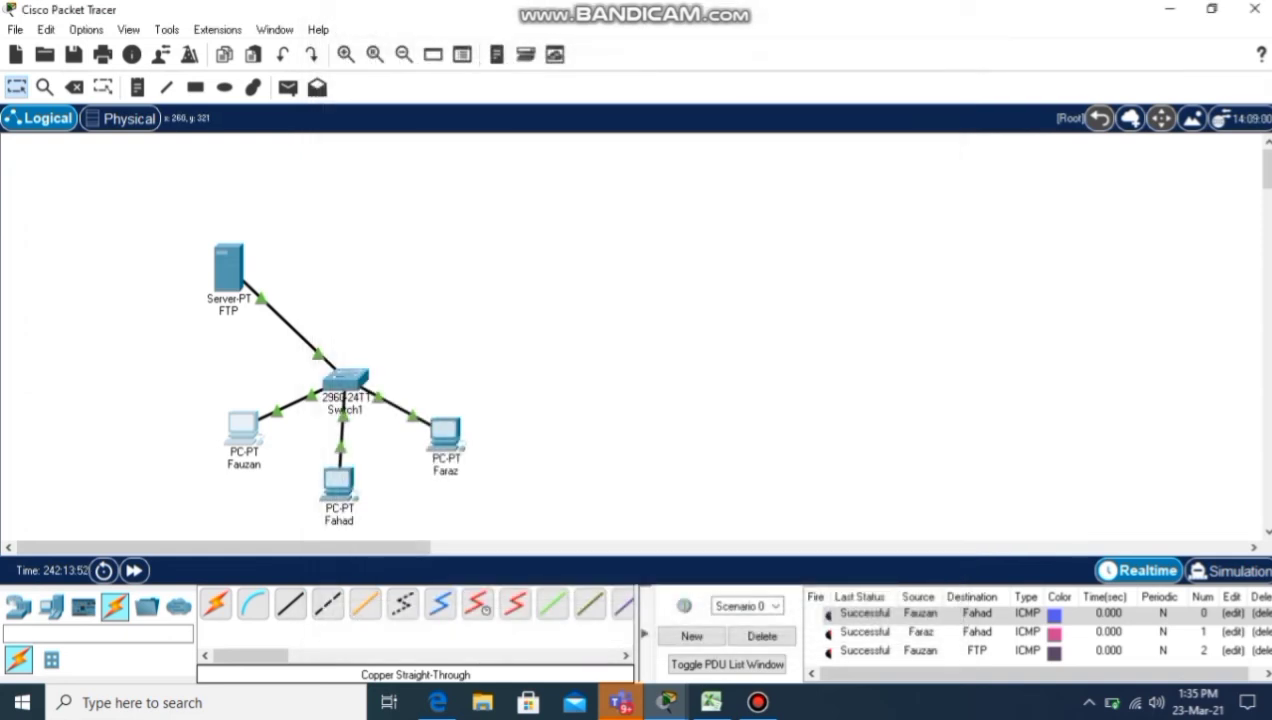
Upload UIT.txt to the FTP server with the put command in the PC's open FTP session.
click(252, 428)
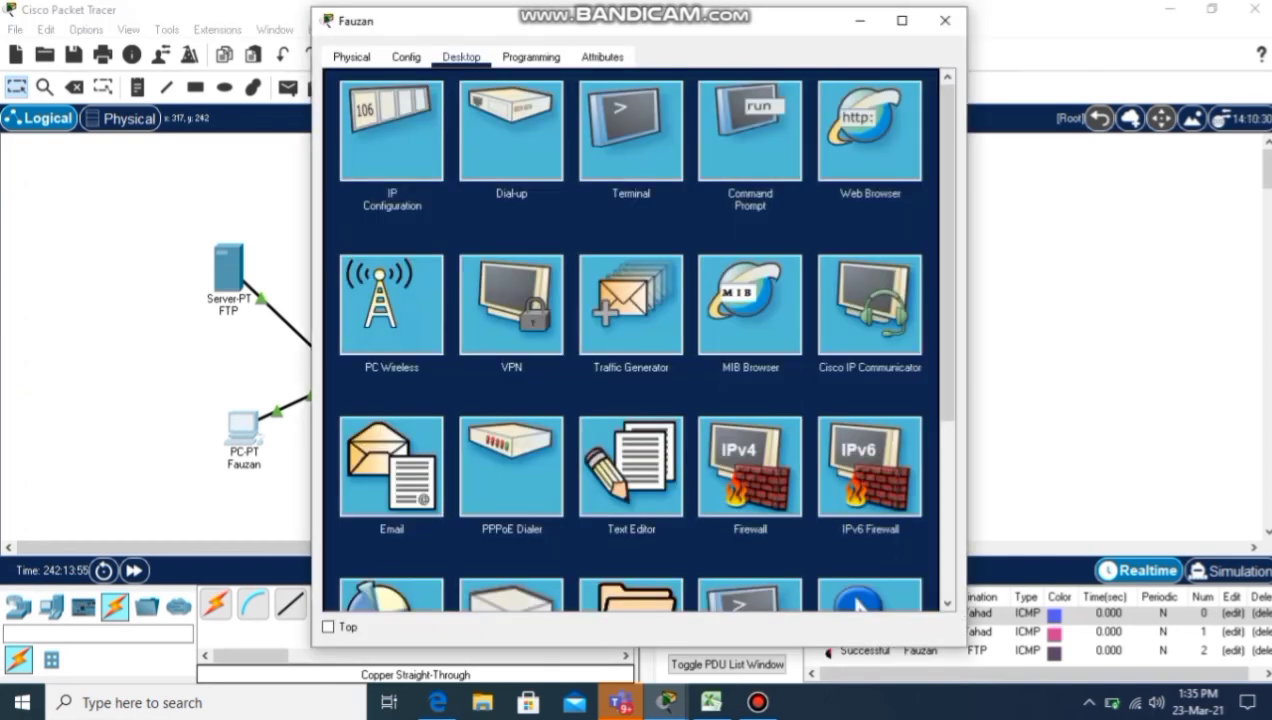
click(752, 140)
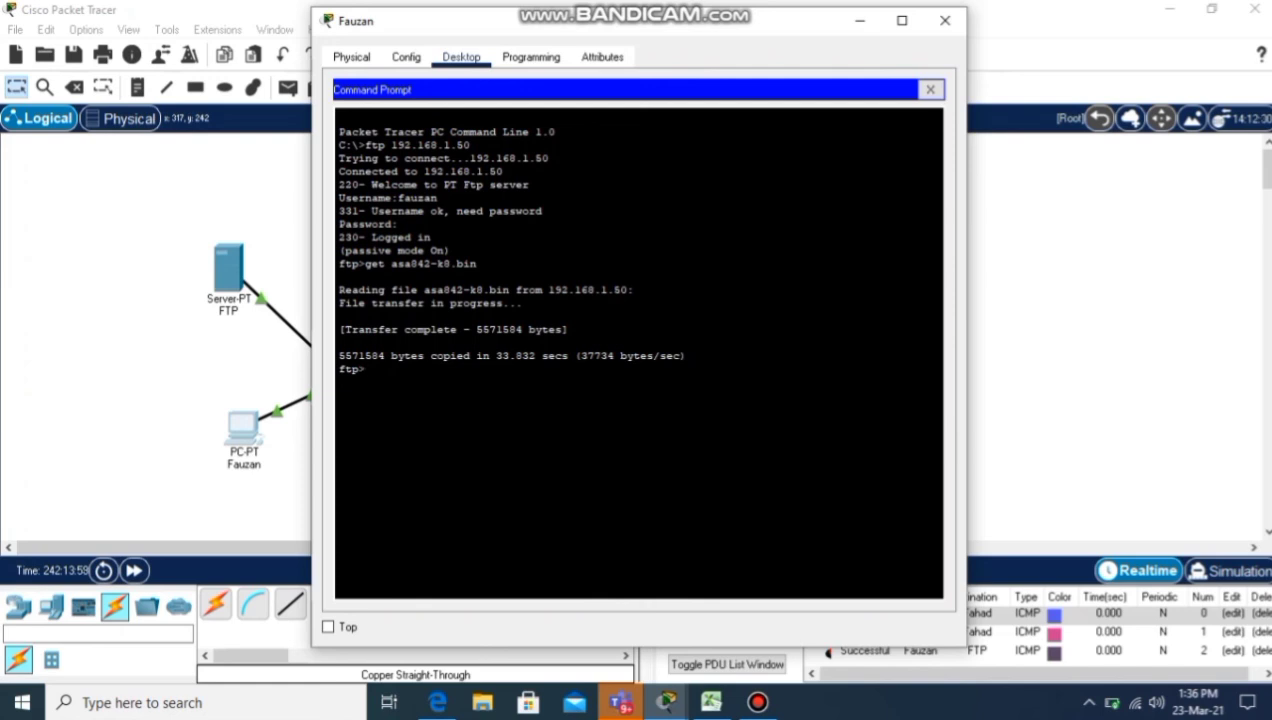
text(put UIT.txt)
key(Return)
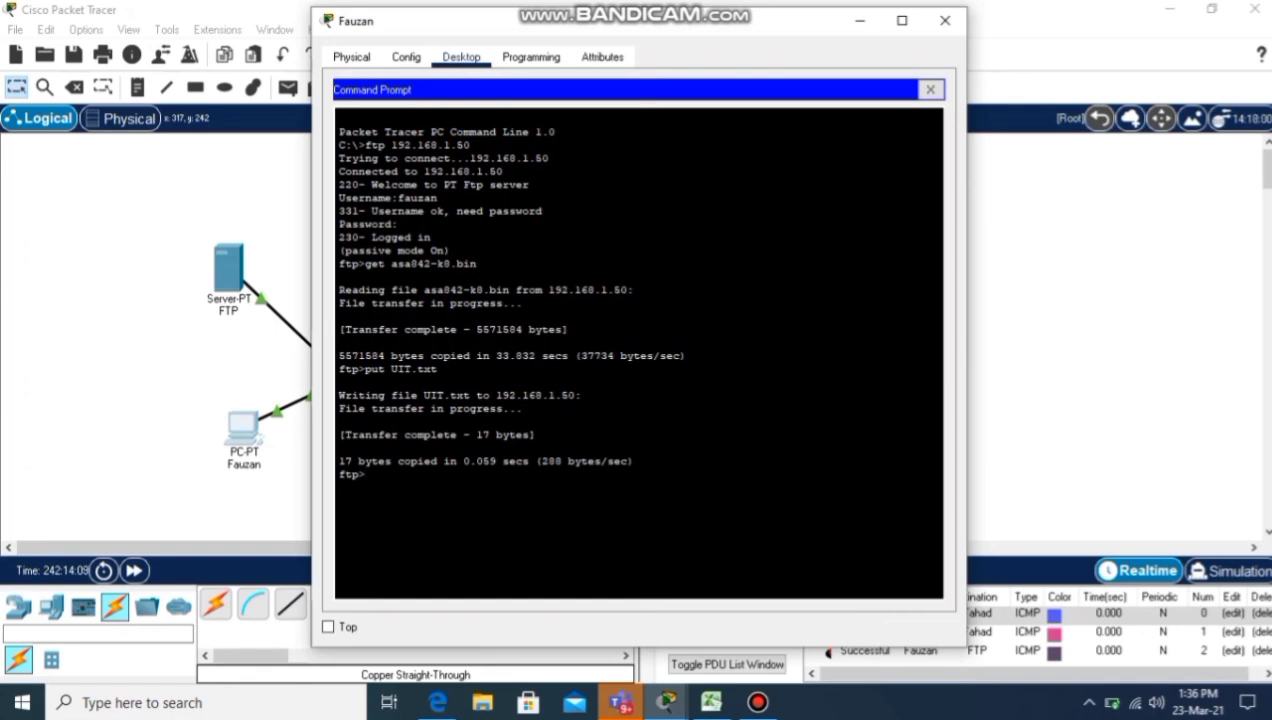
drag(344, 435, 536, 435)
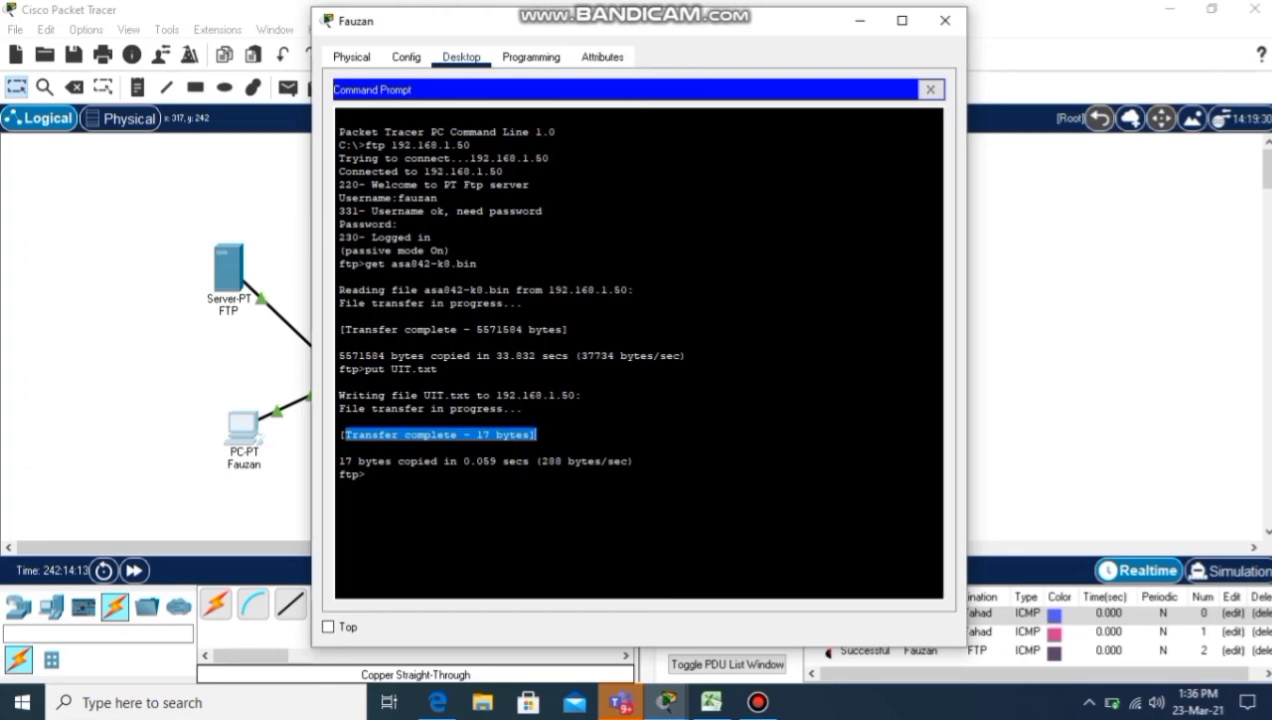
Refresh the FTP service view on the server and check its file list for UIT.txt.
click(256, 336)
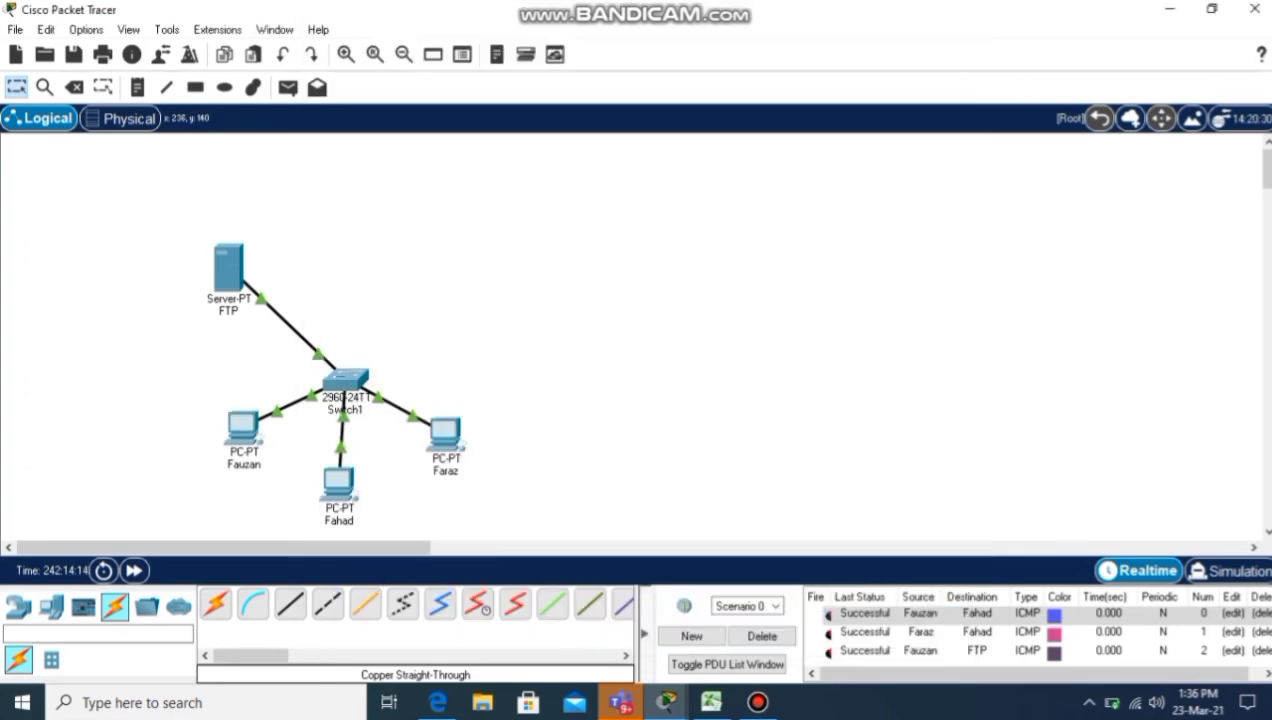
double_click(236, 279)
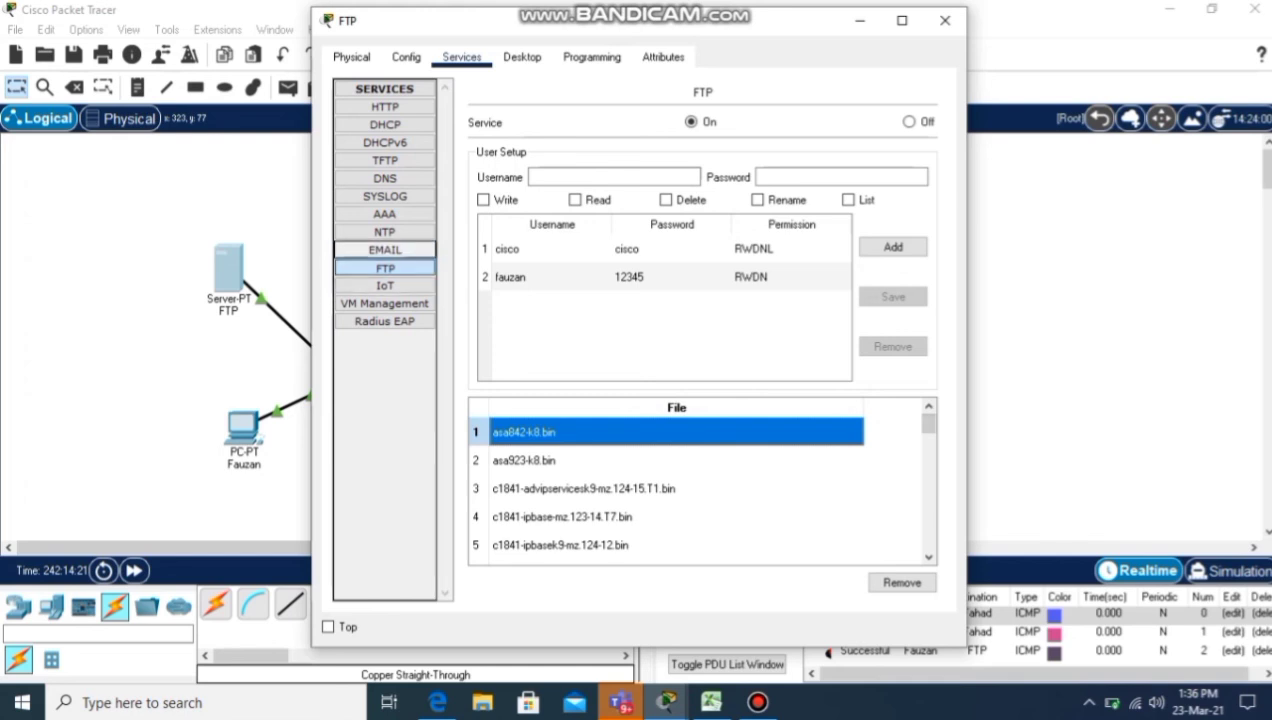
click(385, 250)
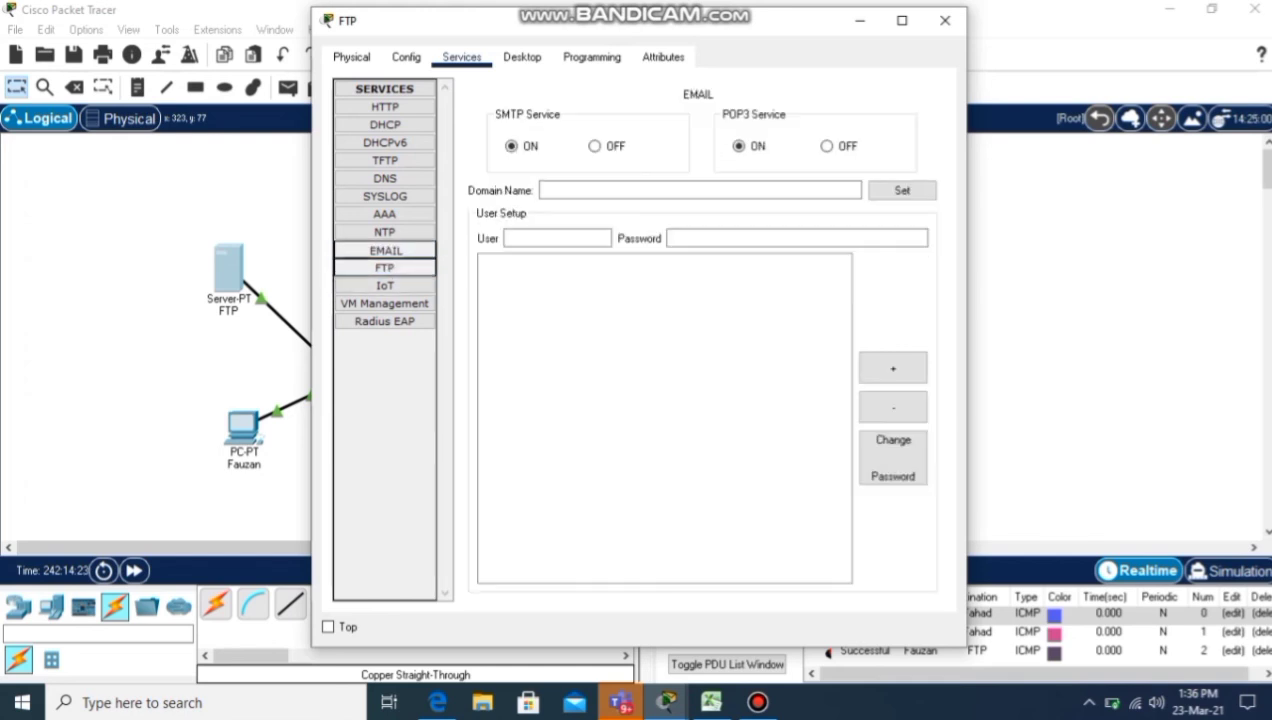
click(385, 268)
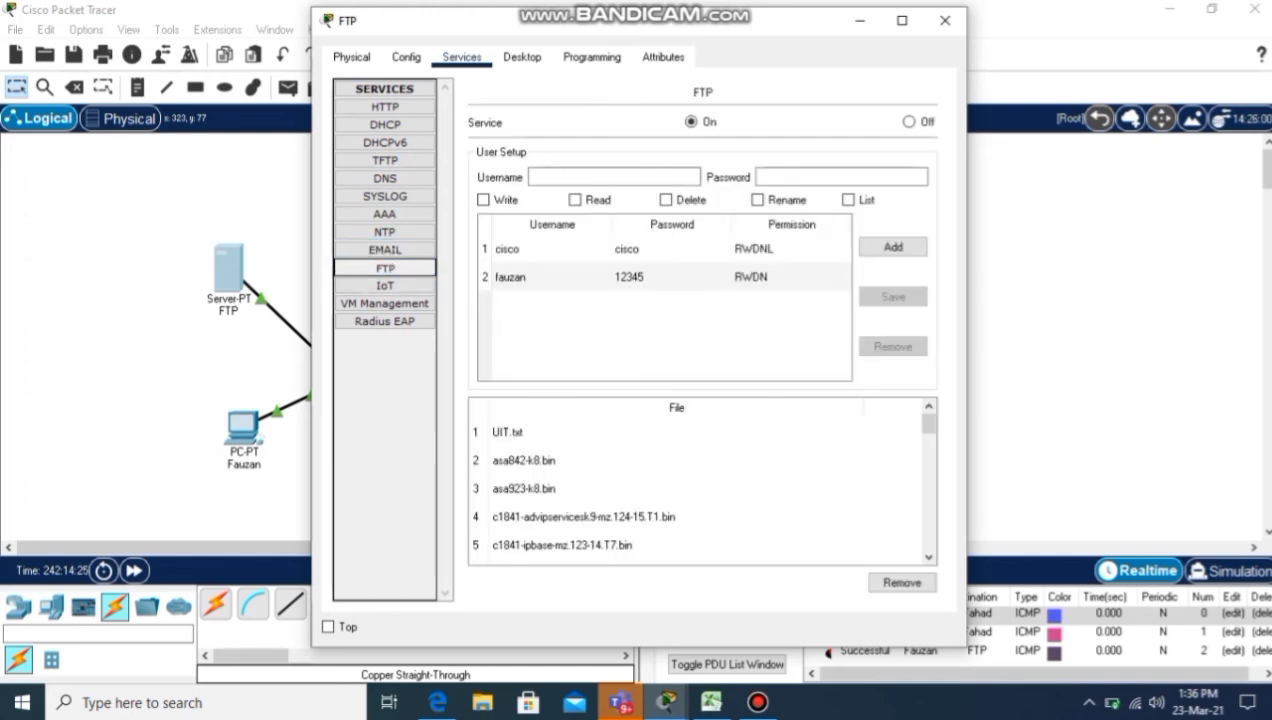
click(510, 432)
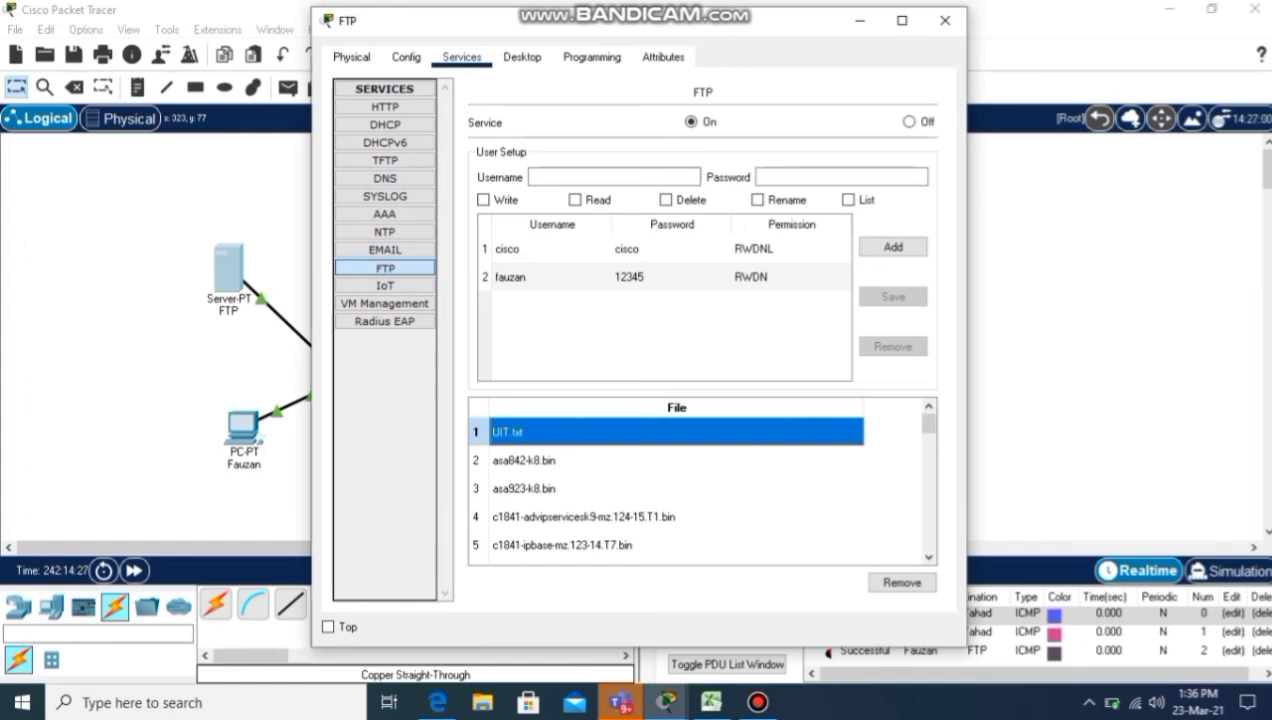